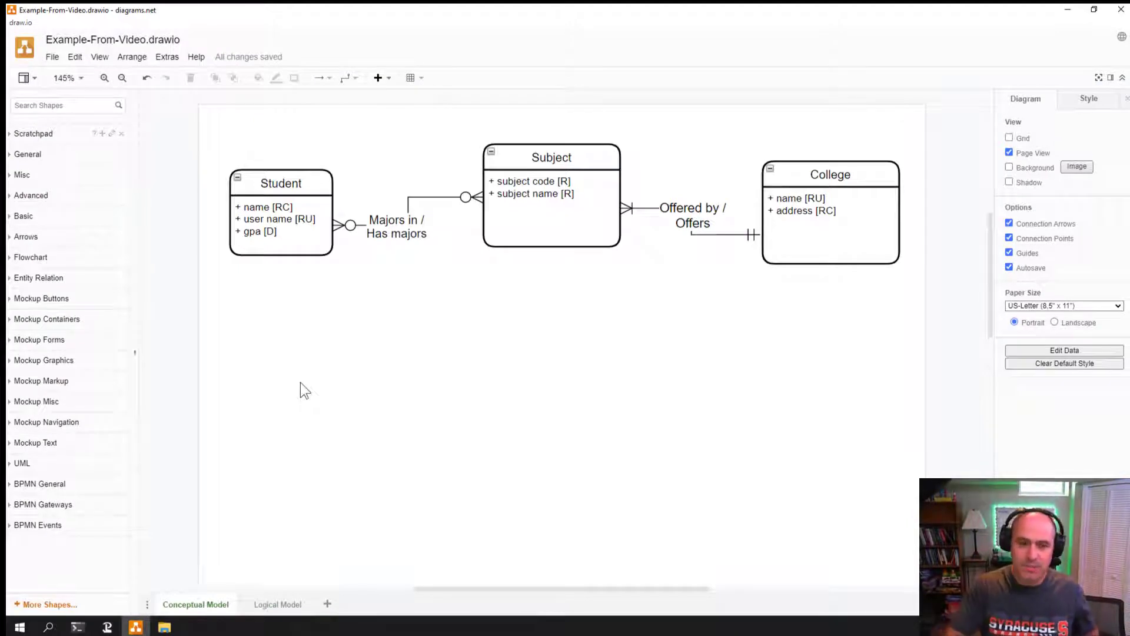
# Screenshot the whole conceptual ER diagram and paste it onto the Logical Model page
pyautogui.press('Print')
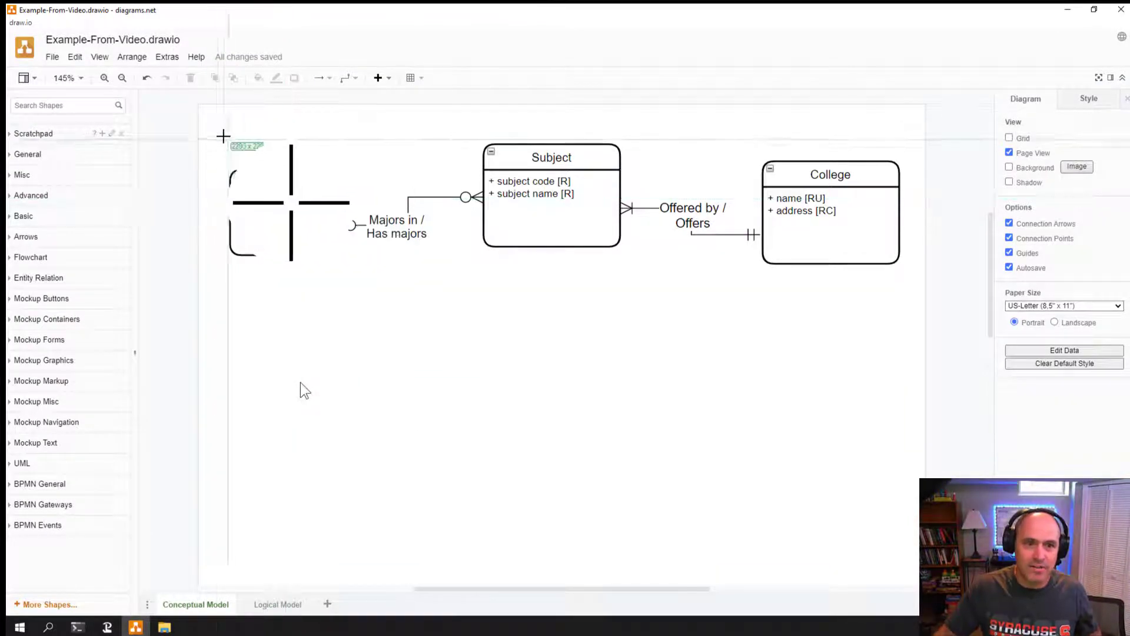
pyautogui.moveTo(223, 136); pyautogui.dragTo(929, 341)
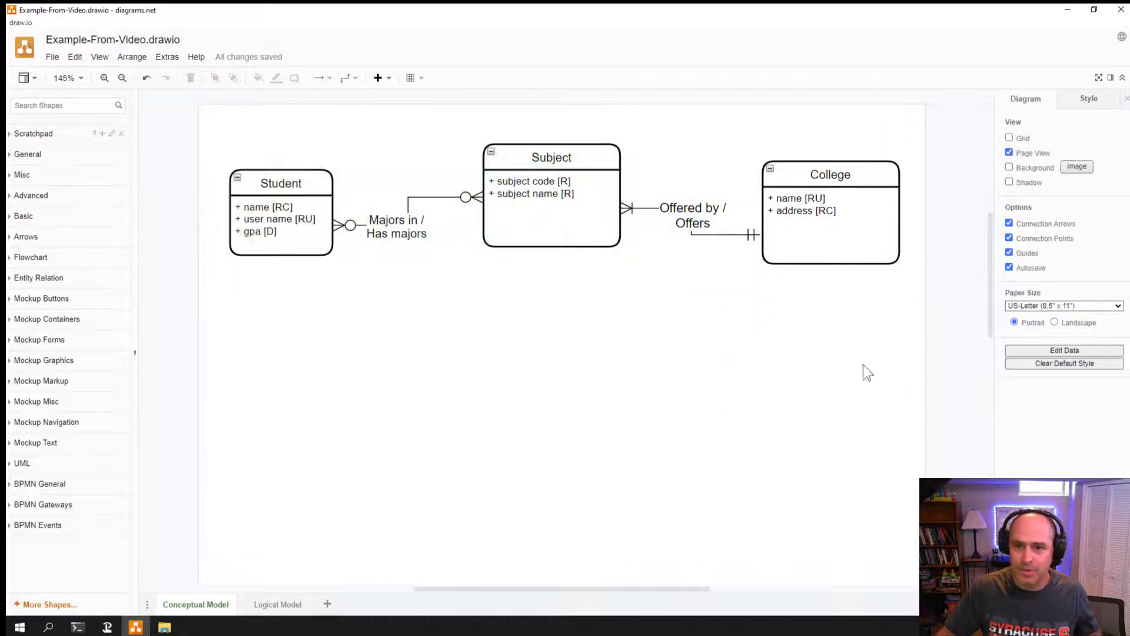
pyautogui.click(272, 604)
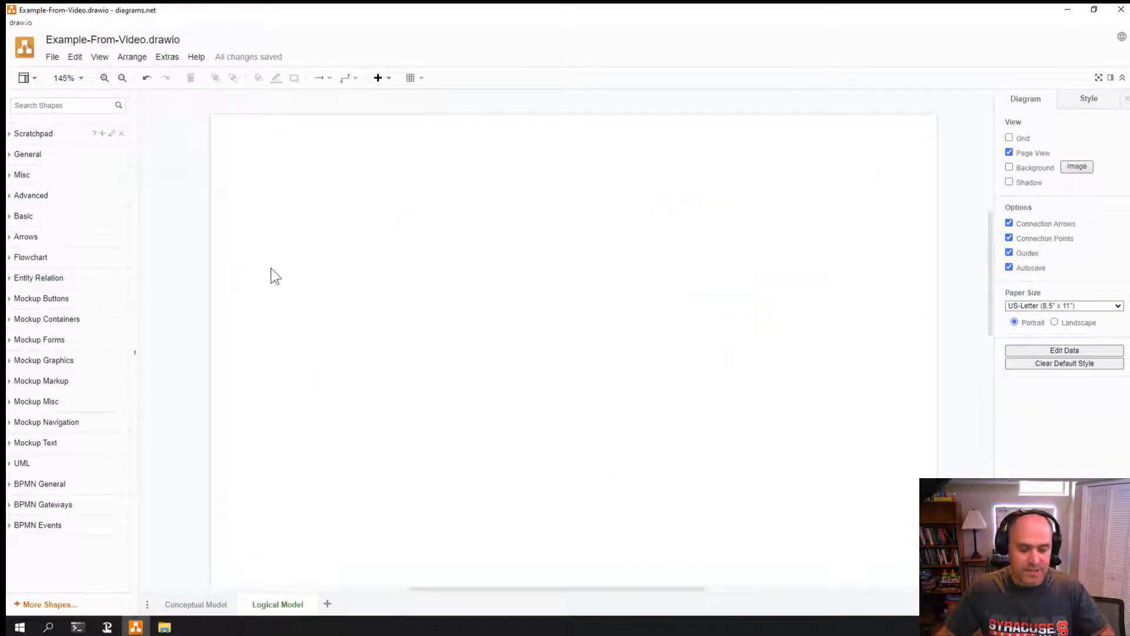
pyautogui.hotkey('ctrl', 'v')
# Resize and position the pasted diagram image to span the top of the page
pyautogui.moveTo(288, 197); pyautogui.dragTo(331, 192)
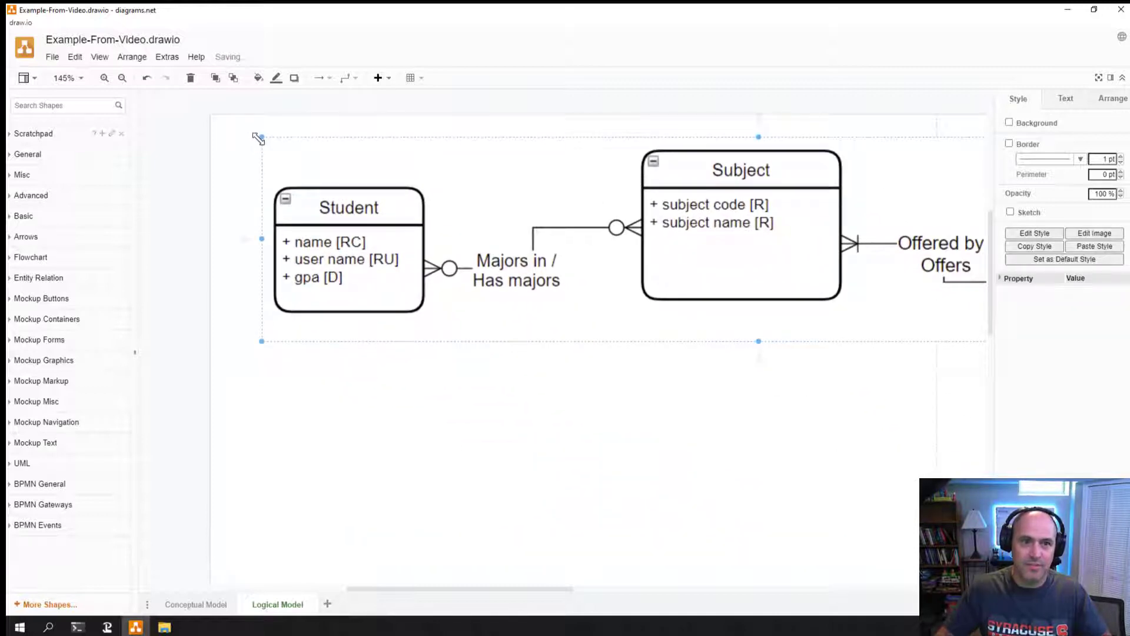
pyautogui.moveTo(257, 140); pyautogui.dragTo(637, 267)
pyautogui.moveTo(730, 257); pyautogui.dragTo(318, 164)
pyautogui.moveTo(834, 248); pyautogui.dragTo(866, 270)
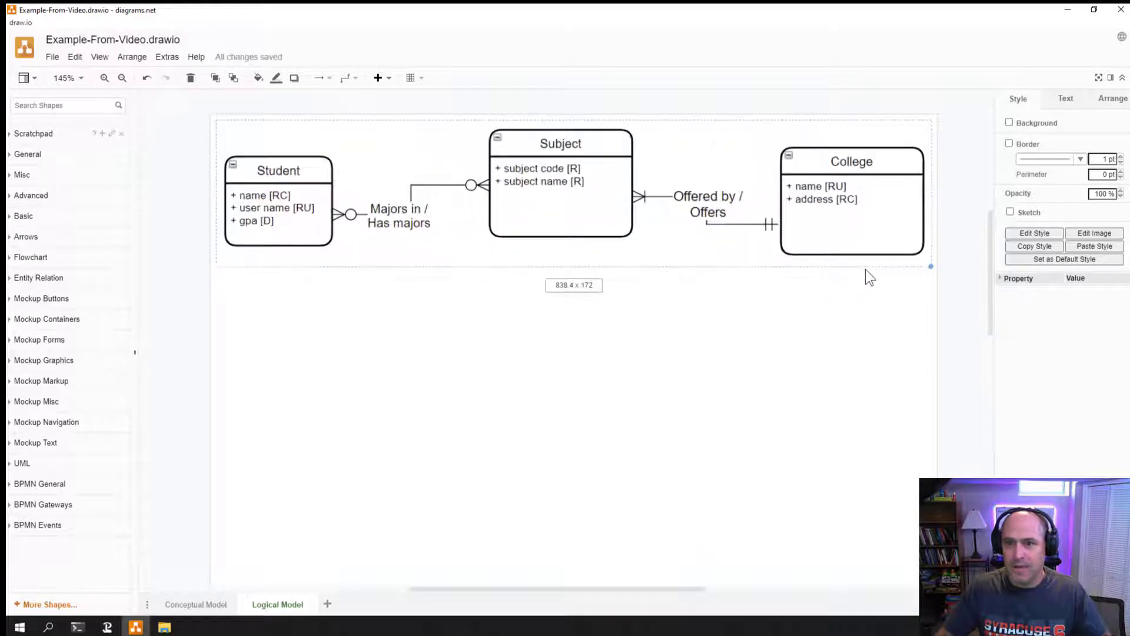
pyautogui.click(411, 446)
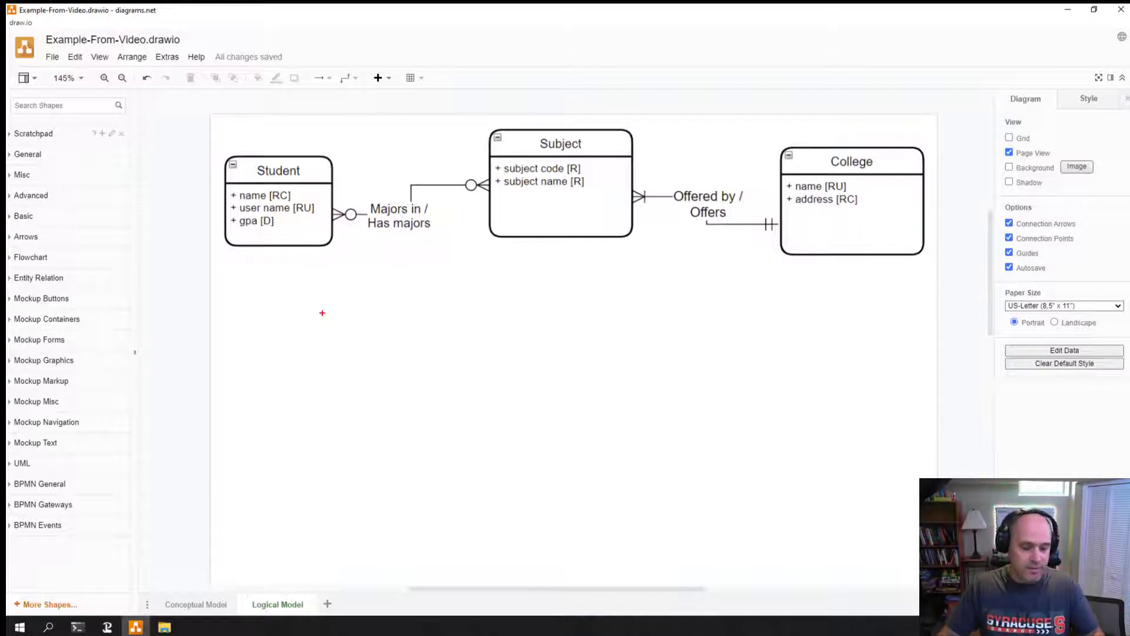
# Place three Entity Relation Table shapes in a row under Student, Subject and College
pyautogui.moveTo(277, 268); pyautogui.dragTo(285, 329)
pyautogui.moveTo(561, 265); pyautogui.dragTo(543, 306)
pyautogui.moveTo(815, 264); pyautogui.dragTo(743, 314)
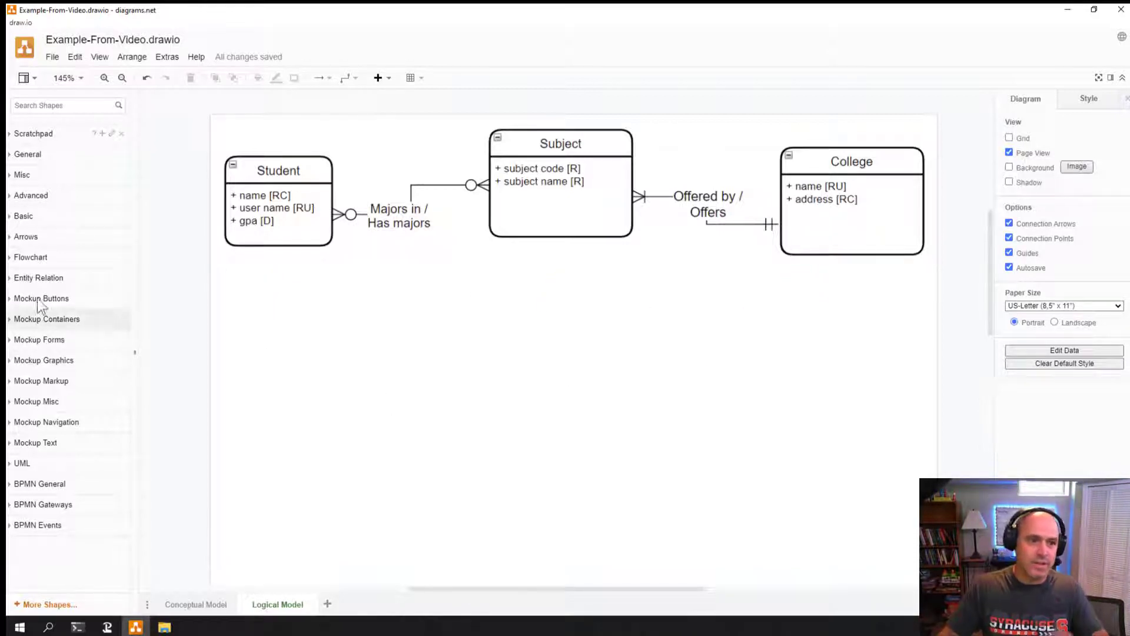
pyautogui.click(27, 278)
pyautogui.moveTo(29, 303)
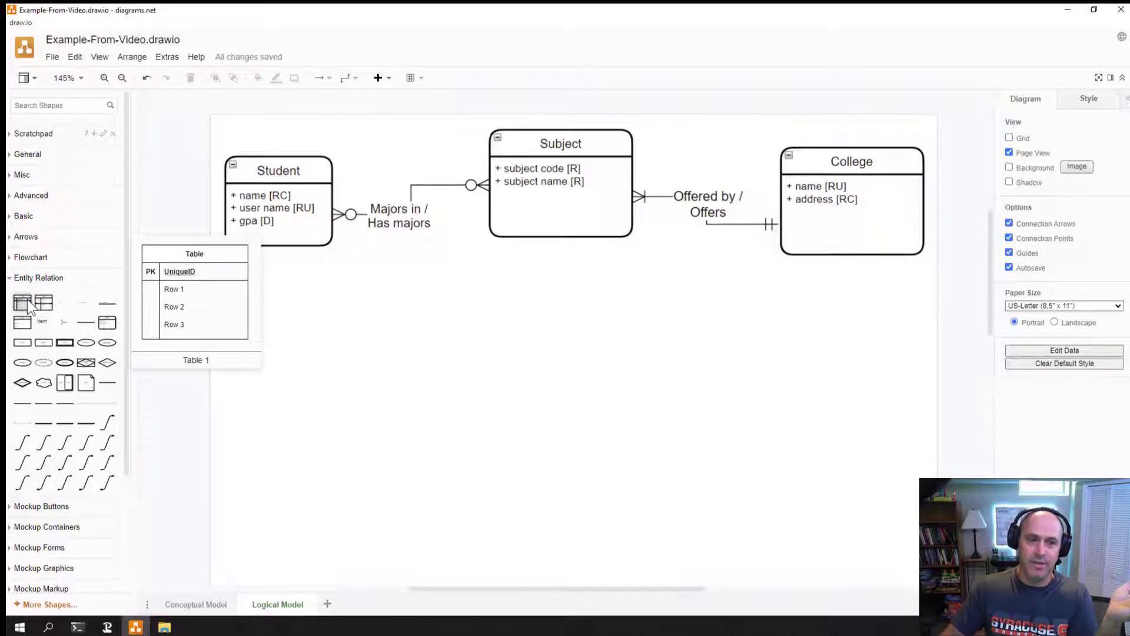
pyautogui.moveTo(24, 305); pyautogui.dragTo(242, 302)
pyautogui.moveTo(26, 303)
pyautogui.moveTo(26, 303); pyautogui.dragTo(497, 314)
pyautogui.moveTo(23, 303); pyautogui.dragTo(754, 303)
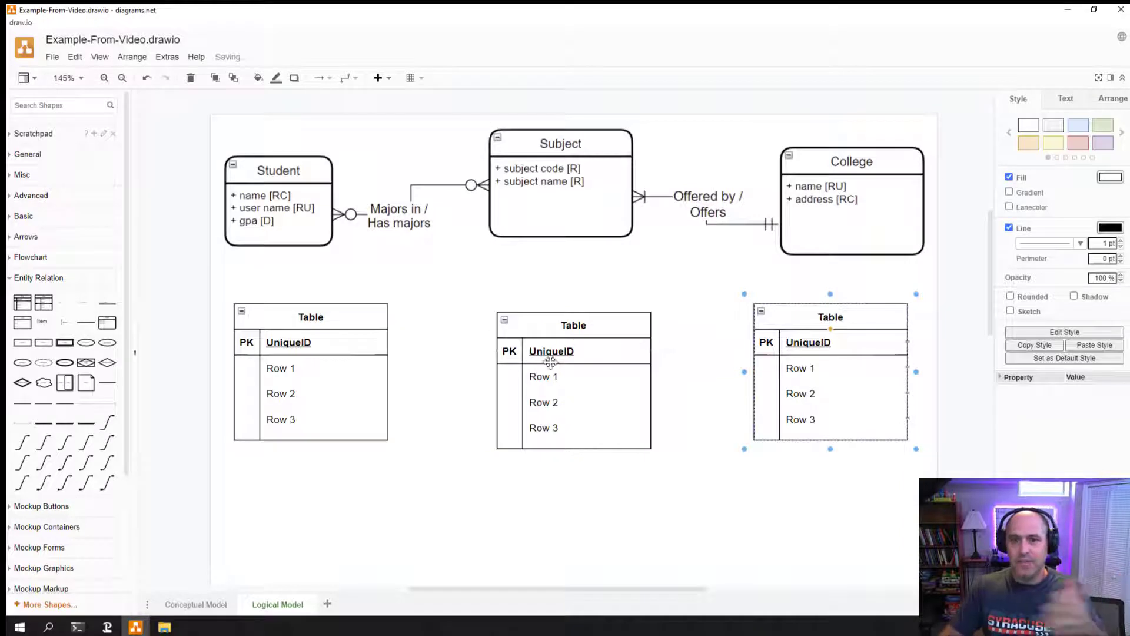
# Title the left and middle tables students and subjects, and clear the right table's placeholder title
pyautogui.click(312, 320)
pyautogui.doubleClick(313, 318)
pyautogui.write('students')
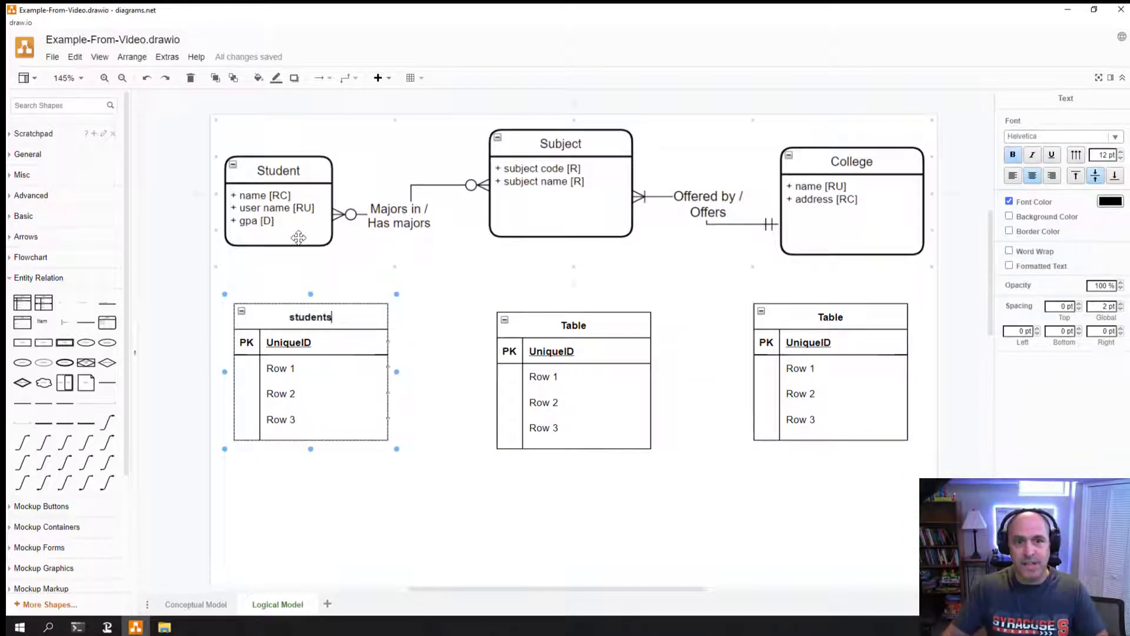
pyautogui.click(298, 237)
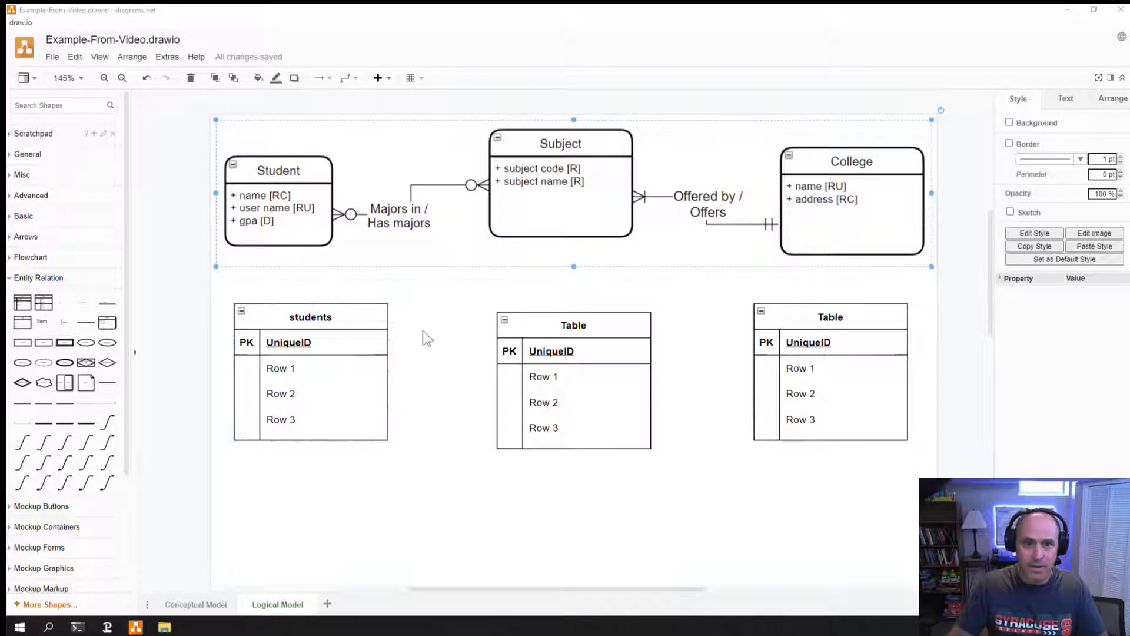
pyautogui.doubleClick(580, 325)
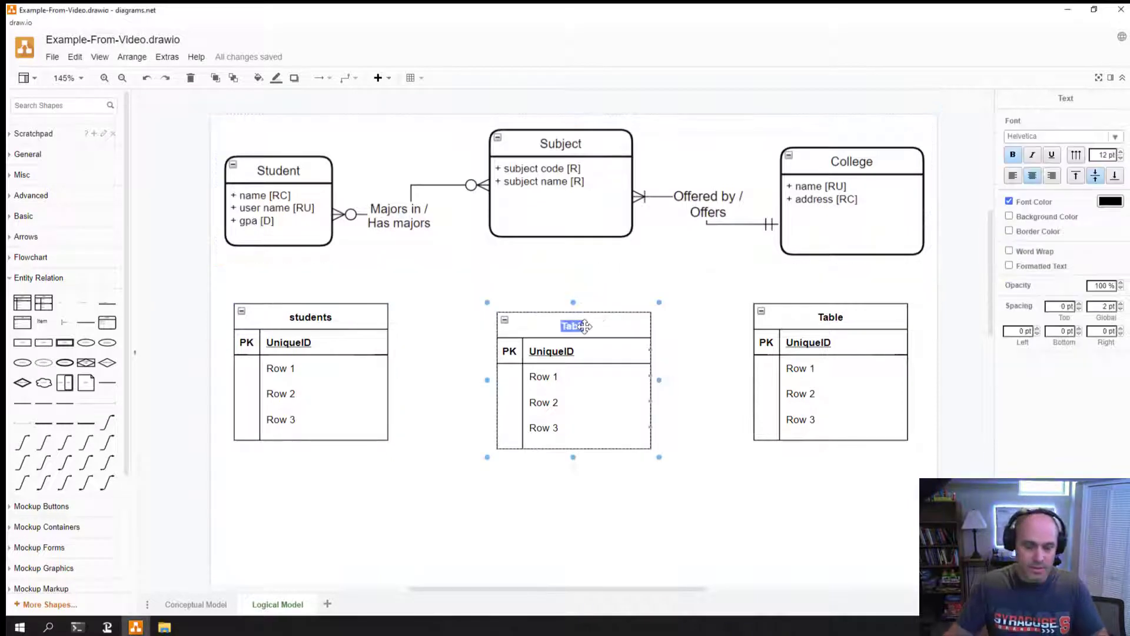
pyautogui.write('subjects')
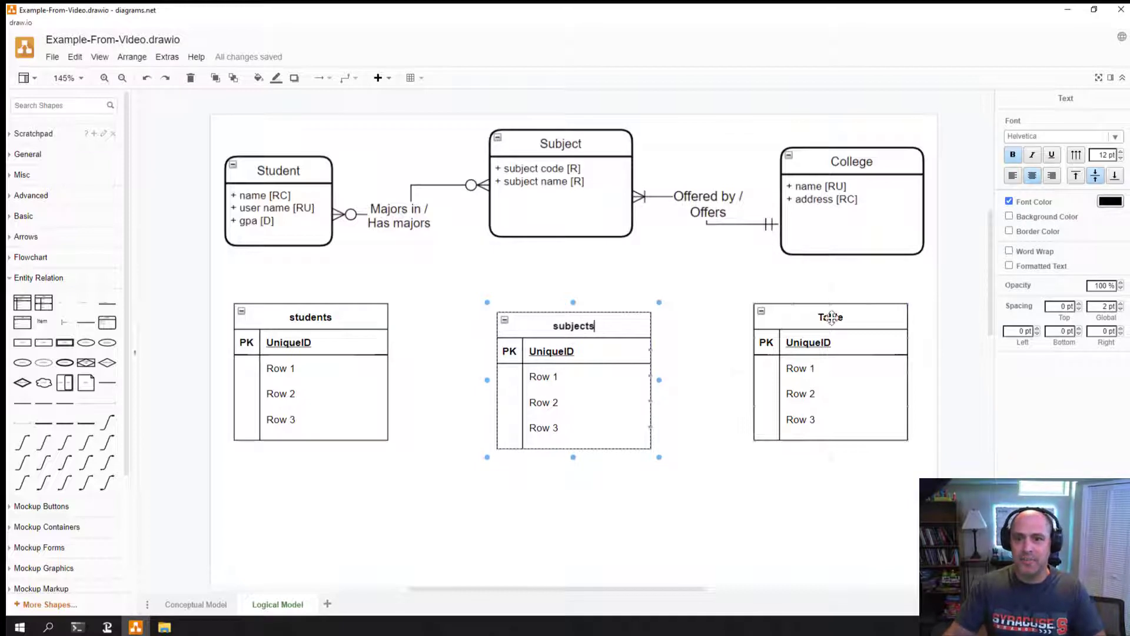
pyautogui.doubleClick(831, 318)
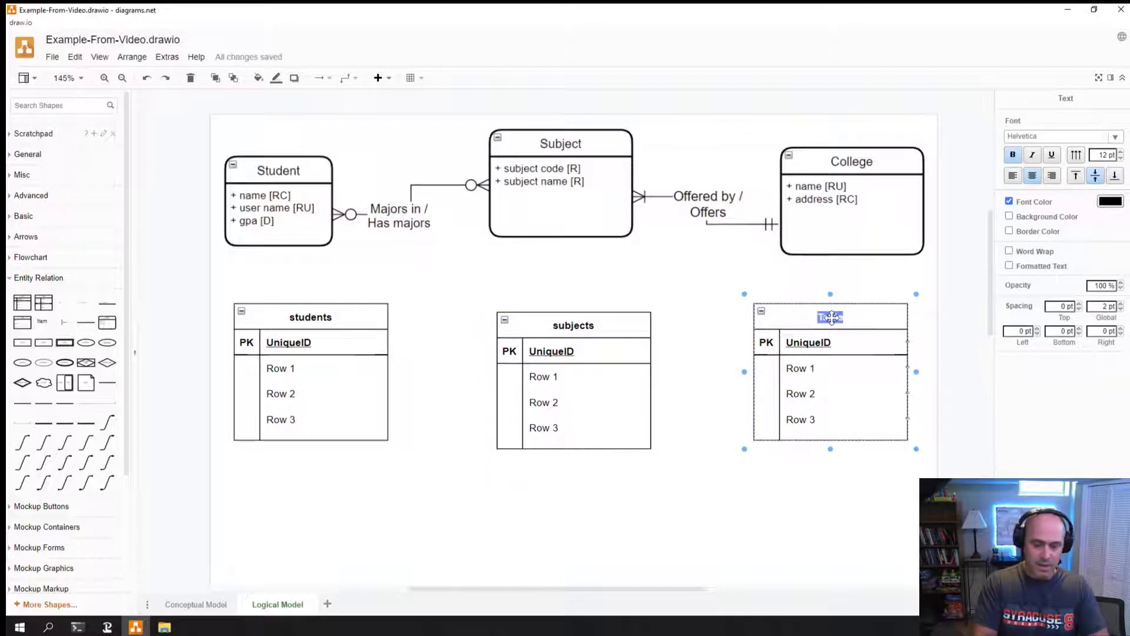
pyautogui.press('BackSpace')
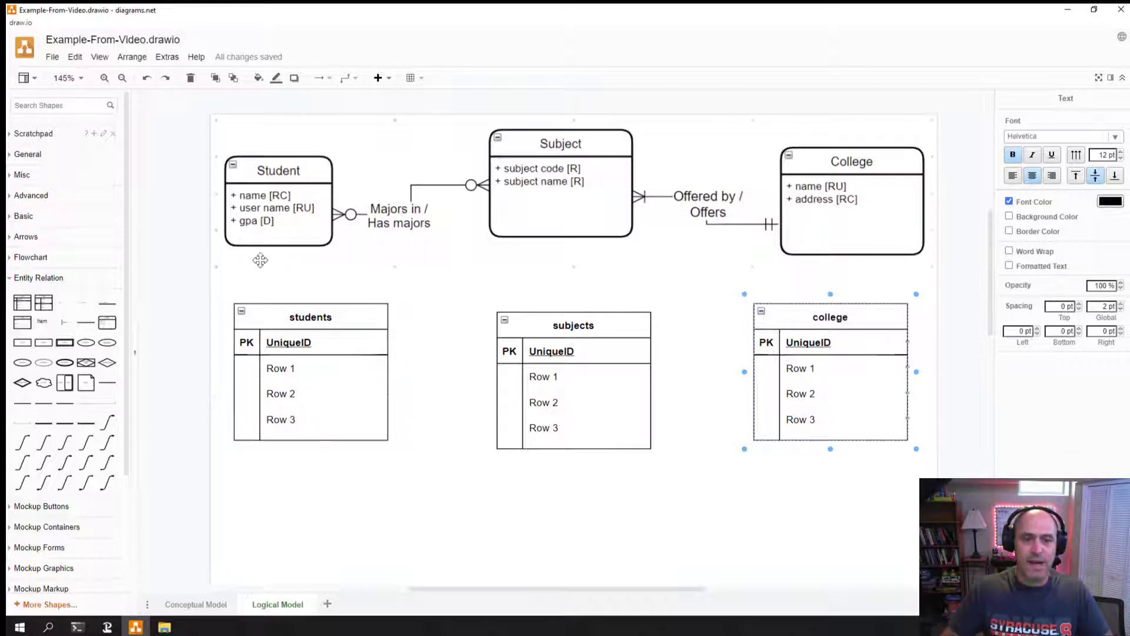
# Rename the students rows to student_firstname, student_lastname and student_username
pyautogui.click(285, 368)
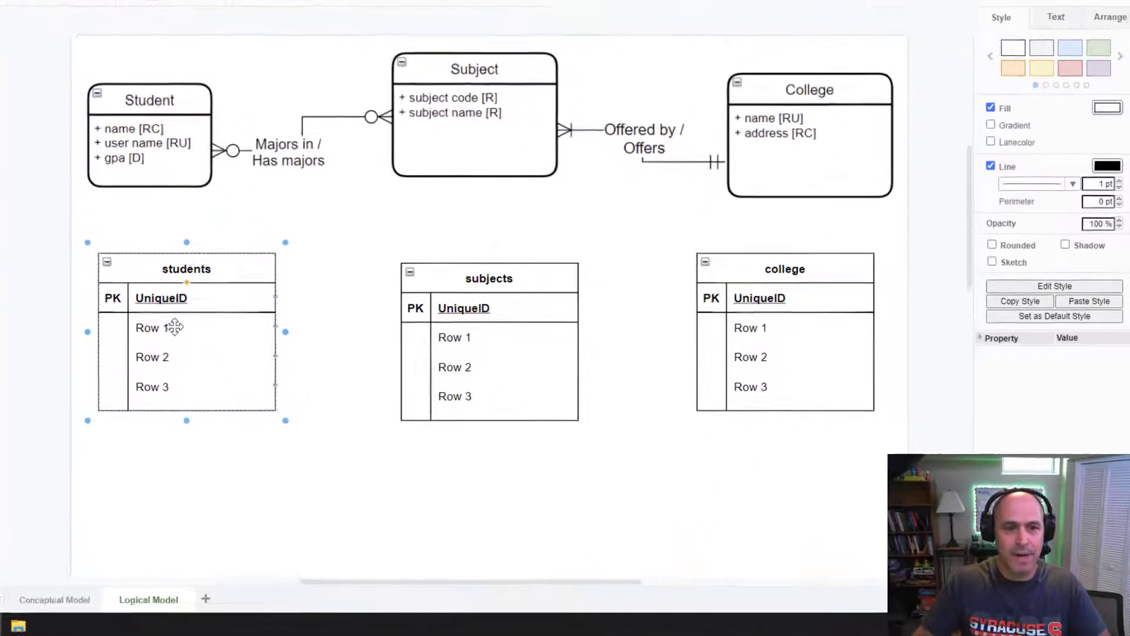
pyautogui.doubleClick(175, 327)
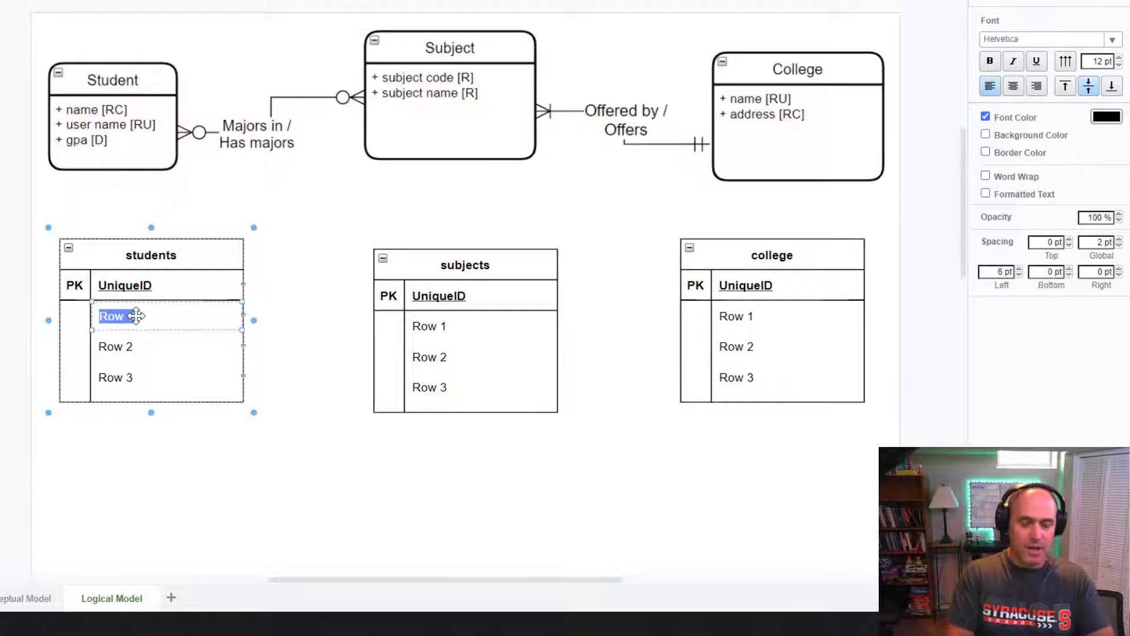
pyautogui.write('stude')
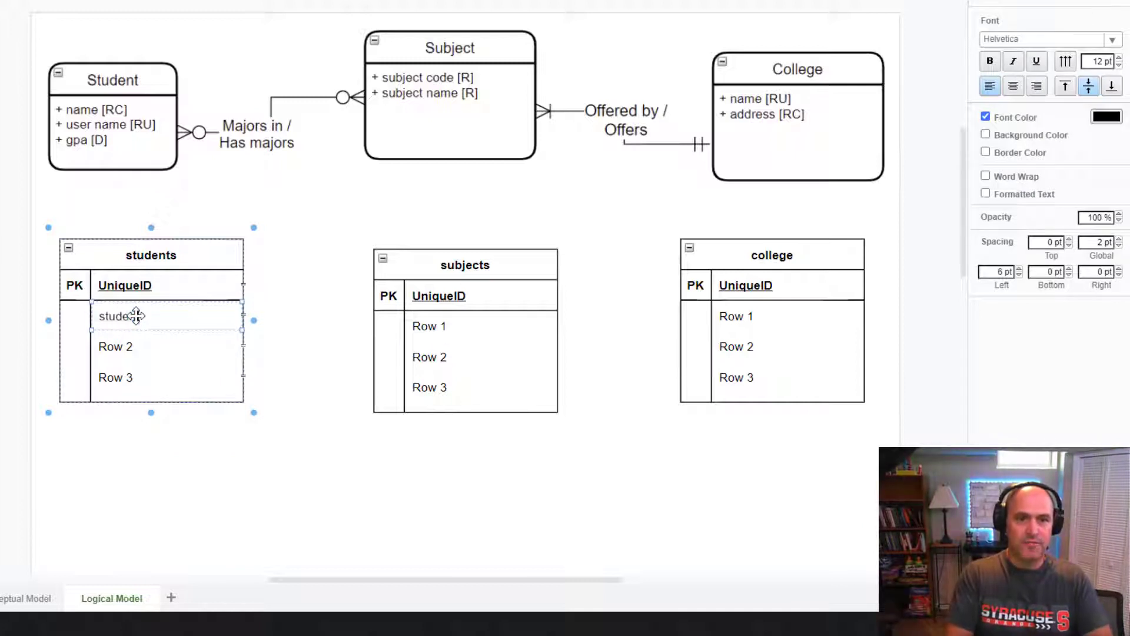
pyautogui.write('nt_firstname')
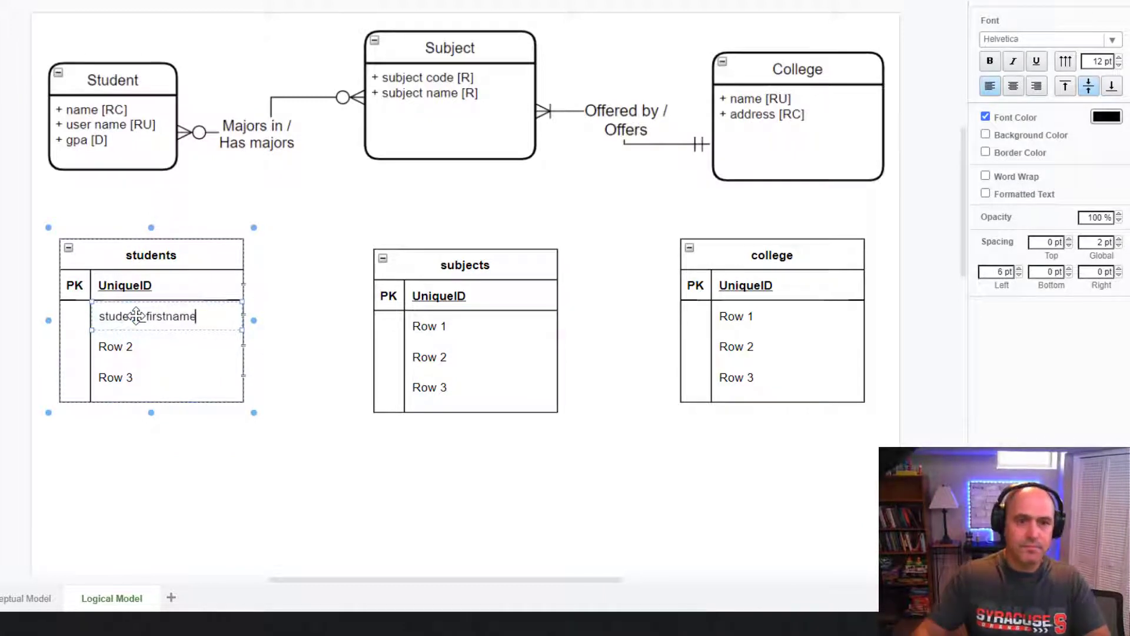
pyautogui.click(132, 346)
pyautogui.doubleClick(131, 346)
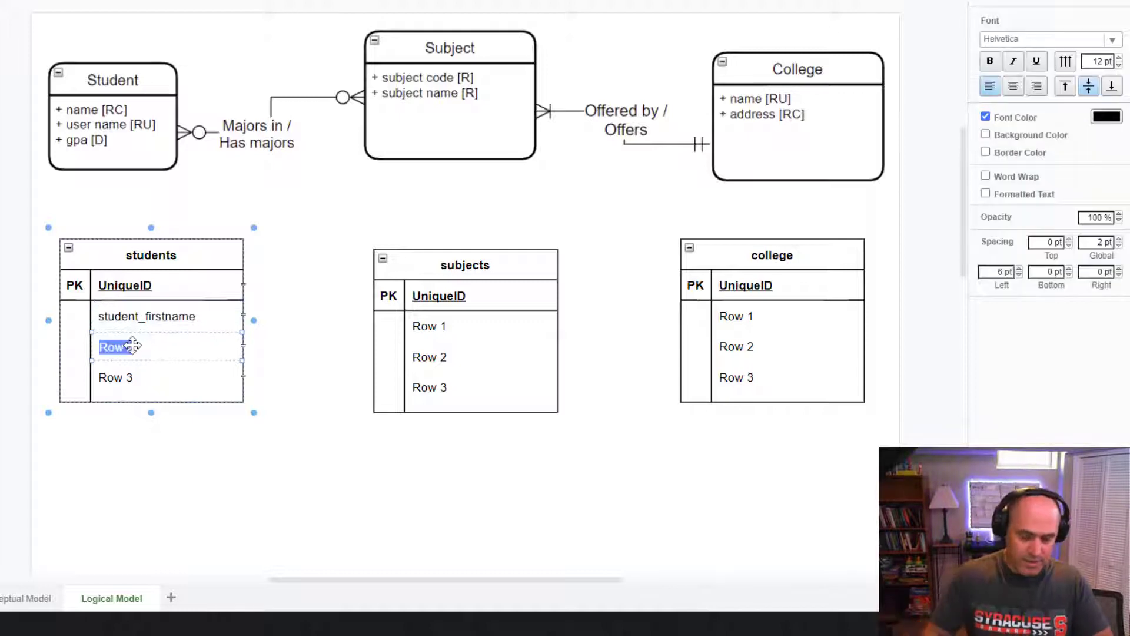
pyautogui.write('student_fastname')
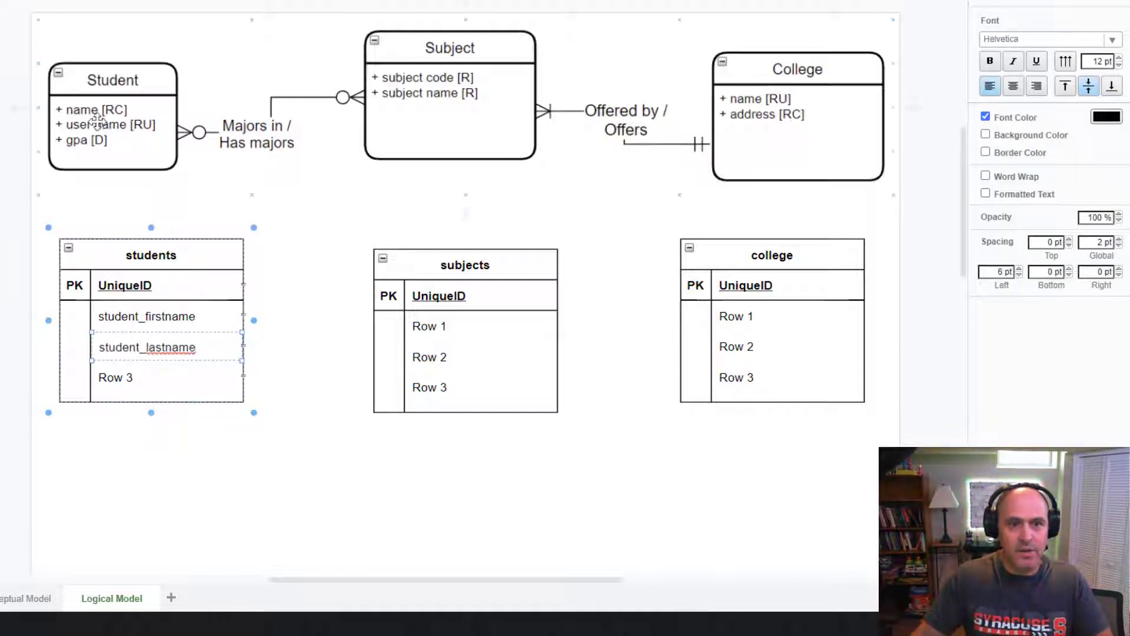
pyautogui.click(127, 375)
pyautogui.doubleClick(127, 376)
pyautogui.write('student_username')
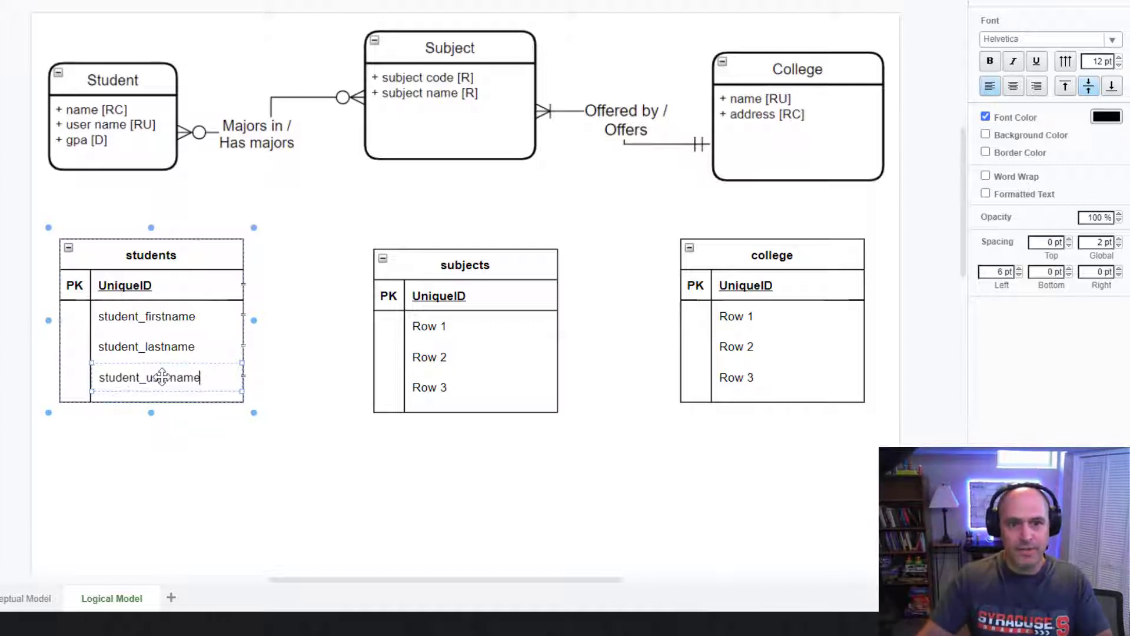
# Make the student_firstname, student_lastname and student_username rows bold
pyautogui.click(126, 317)
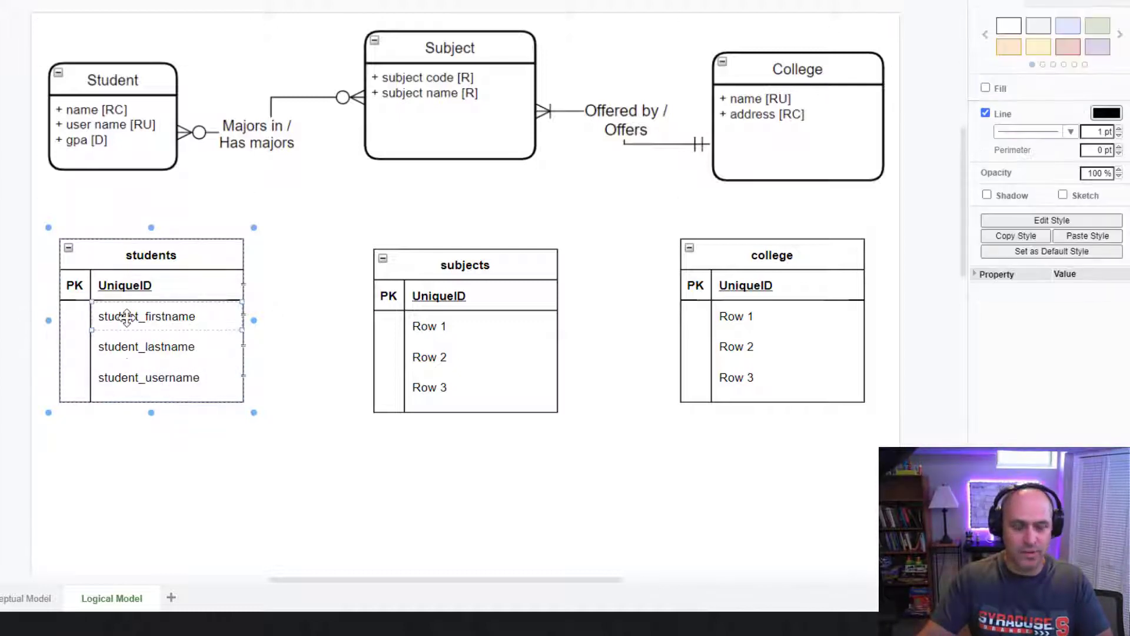
pyautogui.hotkey('ctrl', 'b')
pyautogui.click(133, 346)
pyautogui.hotkey('ctrl', 'b')
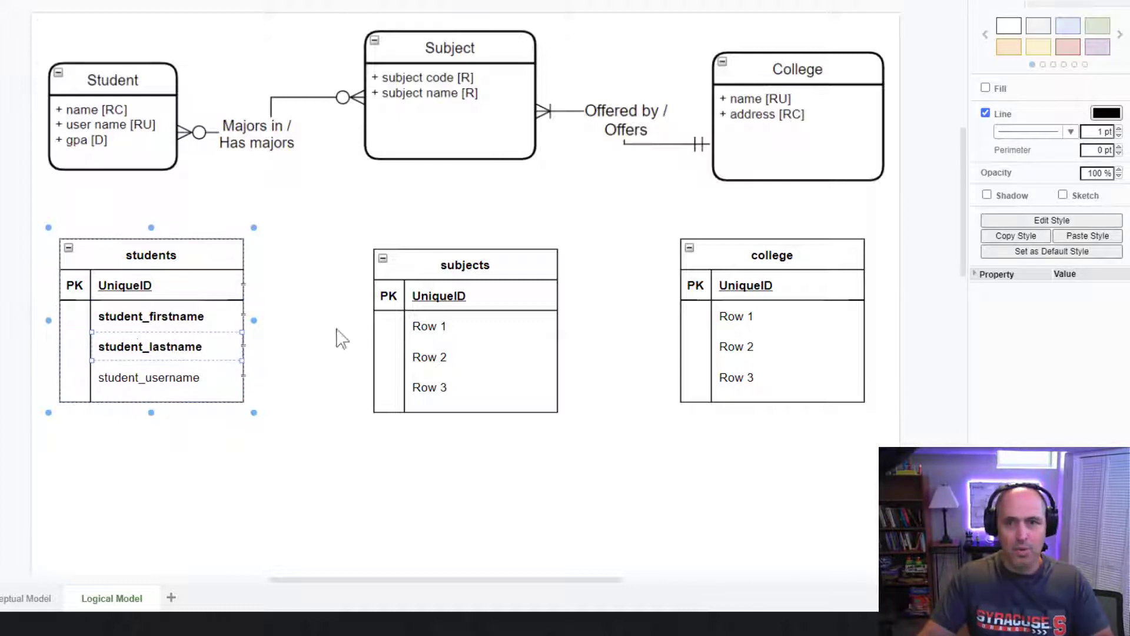
pyautogui.click(175, 376)
pyautogui.doubleClick(175, 376)
pyautogui.moveTo(180, 385); pyautogui.dragTo(202, 381)
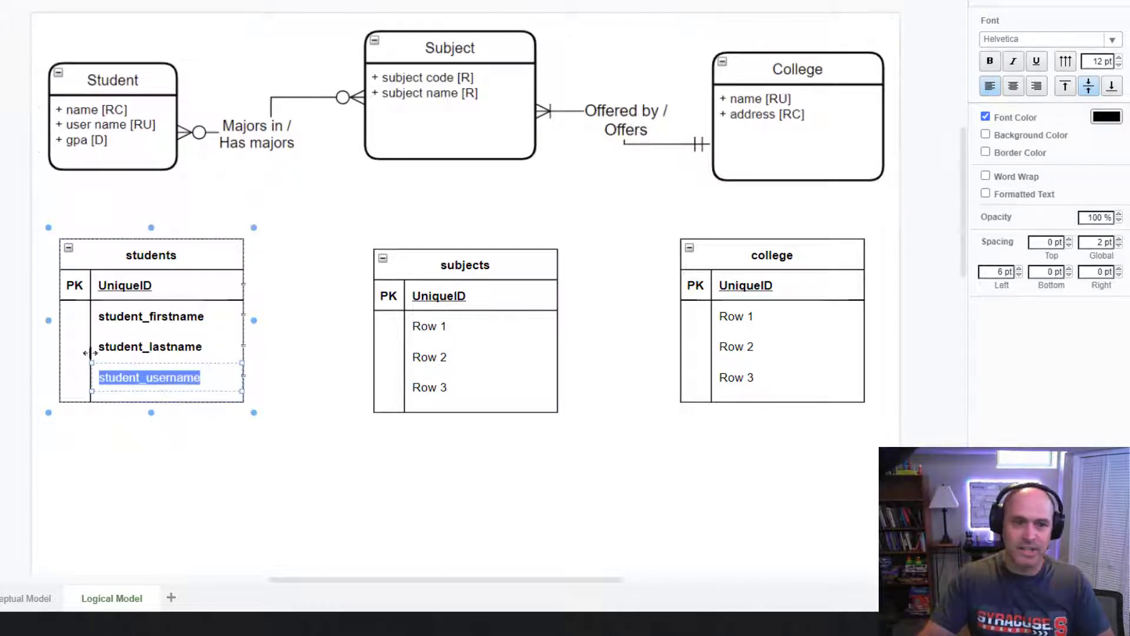
pyautogui.press('Escape')
pyautogui.hotkey('ctrl', 'b')
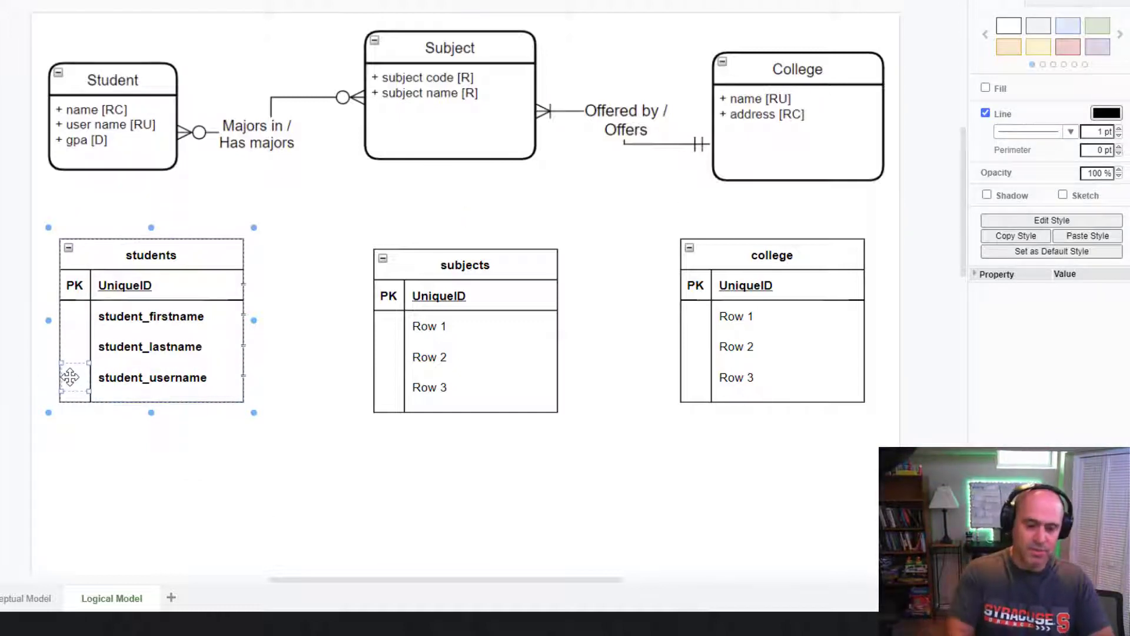
# Mark student_username as U1, leaving student_lastname's key cell empty after trying U1/U2
pyautogui.doubleClick(70, 376)
pyautogui.write('U1')
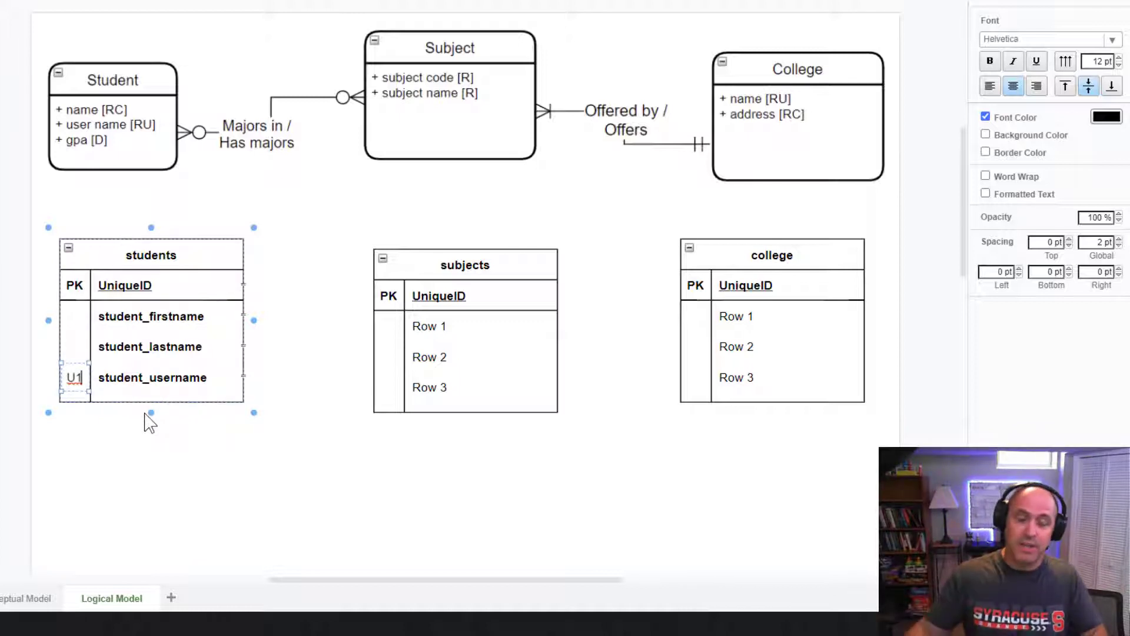
pyautogui.click(74, 353)
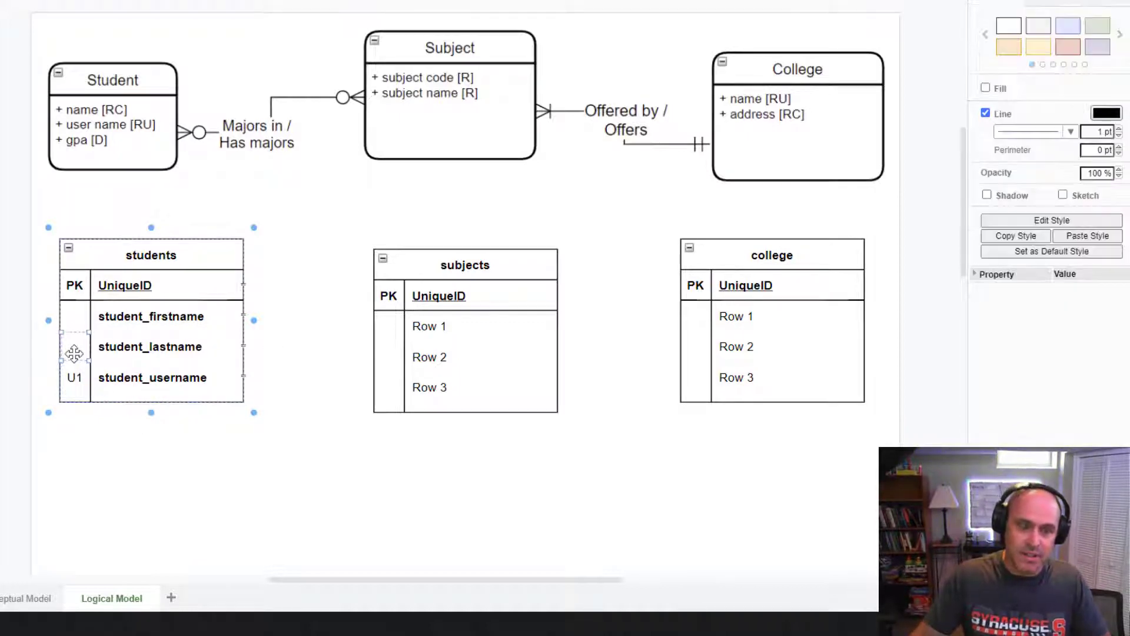
pyautogui.doubleClick(73, 354)
pyautogui.write('U1')
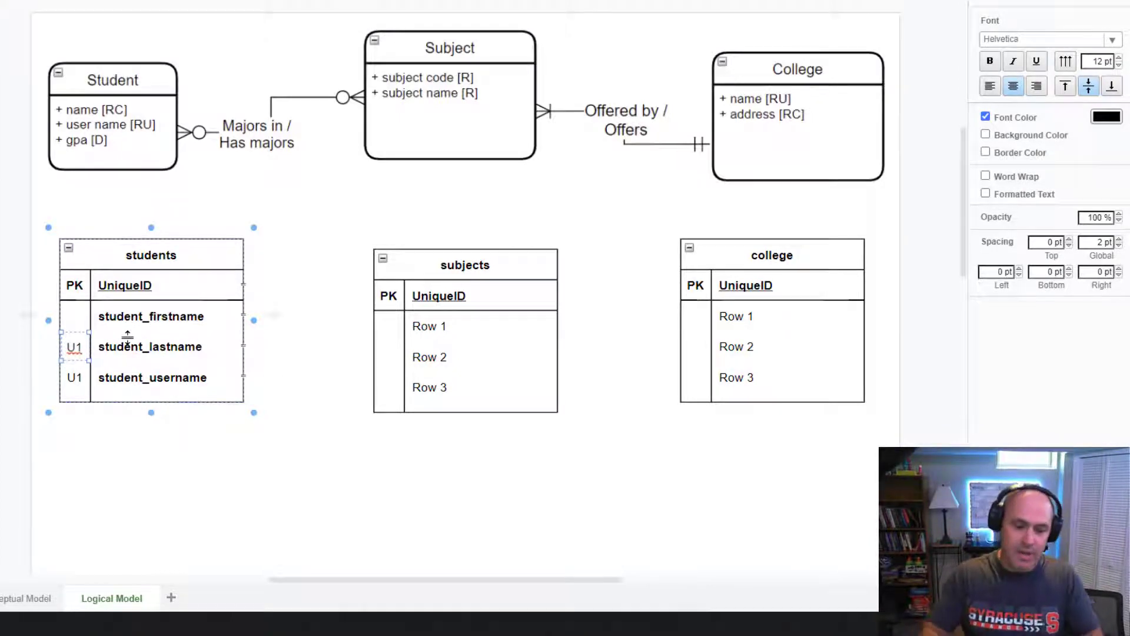
pyautogui.press('BackSpace')
pyautogui.write('2')
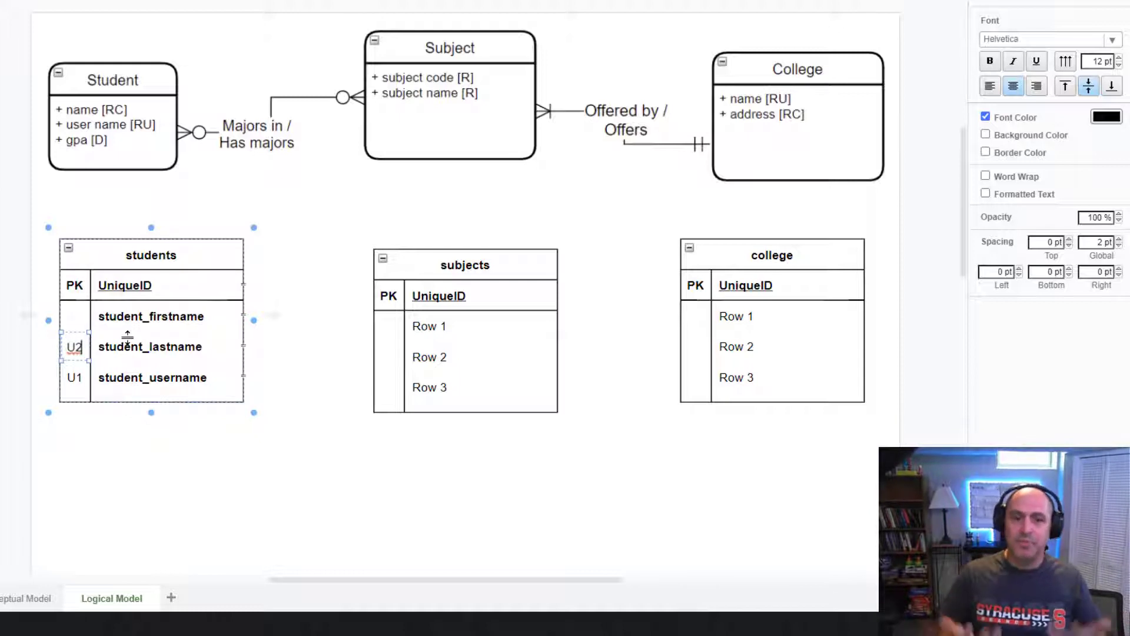
pyautogui.press('BackSpace')
pyautogui.press('BackSpace')
pyautogui.click(170, 366)
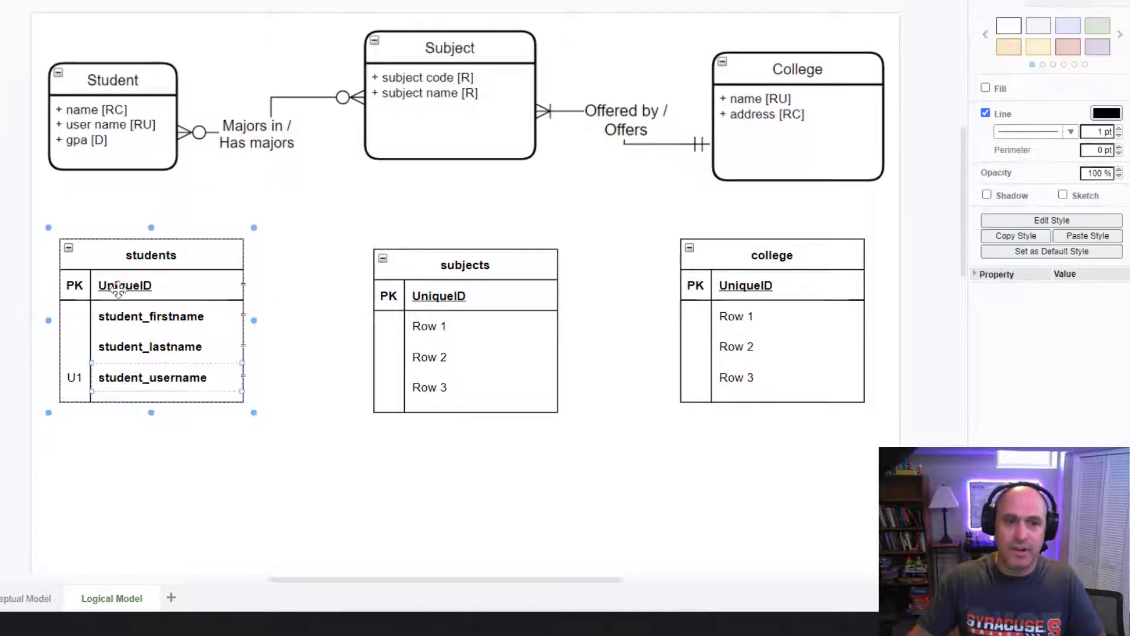
# Duplicate the student_username row beneath itself with Ctrl+D
pyautogui.click(156, 364)
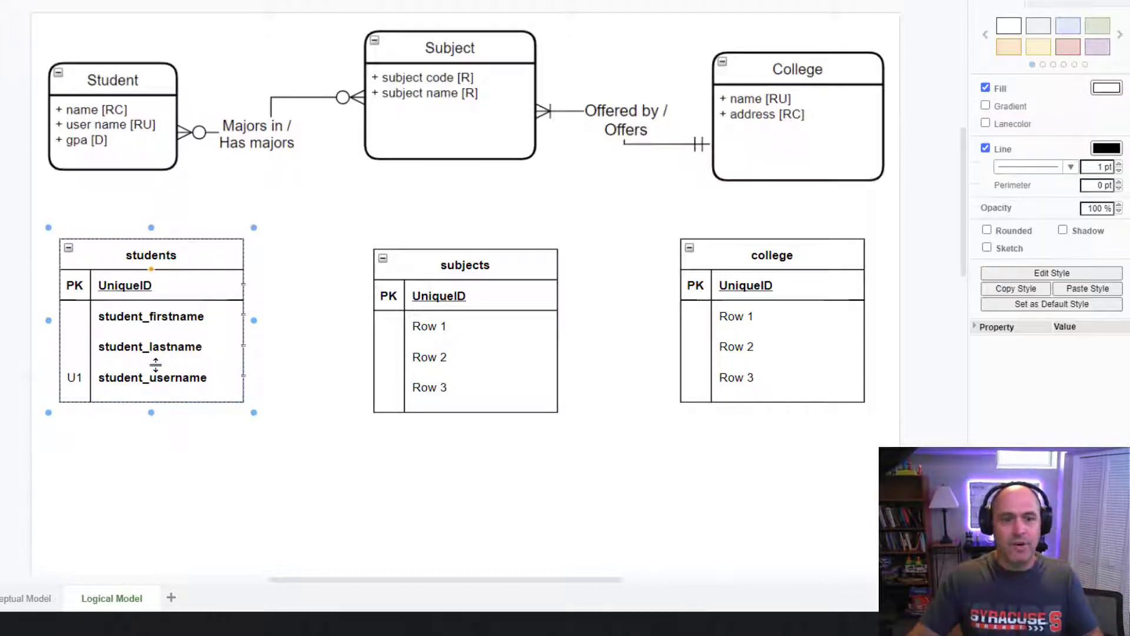
pyautogui.click(155, 372)
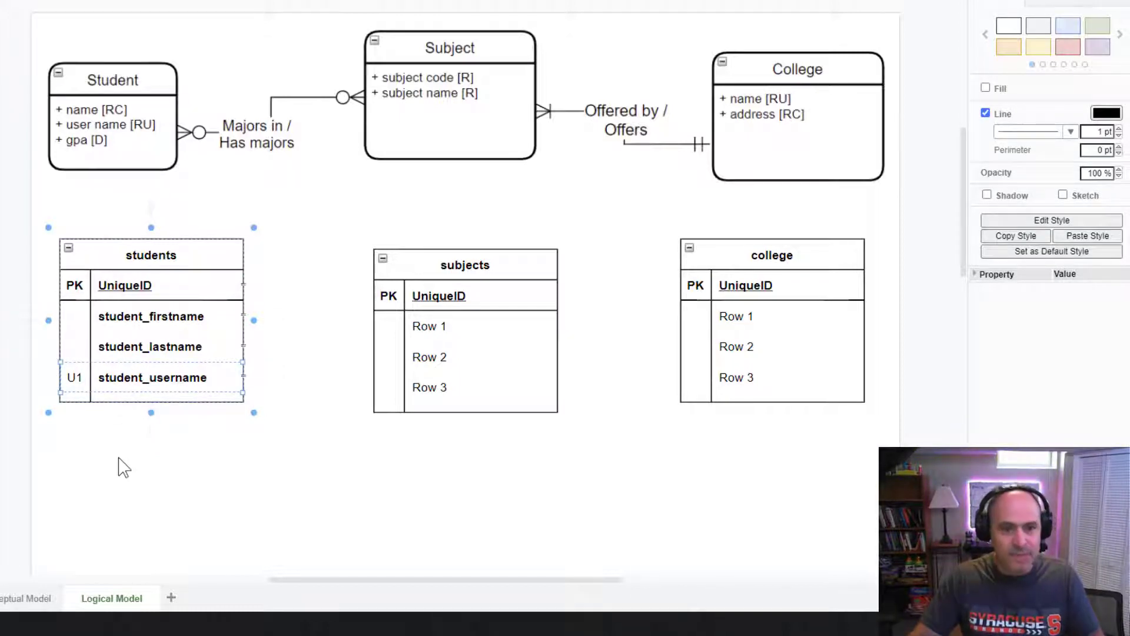
pyautogui.moveTo(75, 399)
pyautogui.mouseDown()
pyautogui.moveTo(77, 437)
pyautogui.moveTo(46, 463)
pyautogui.mouseUp()
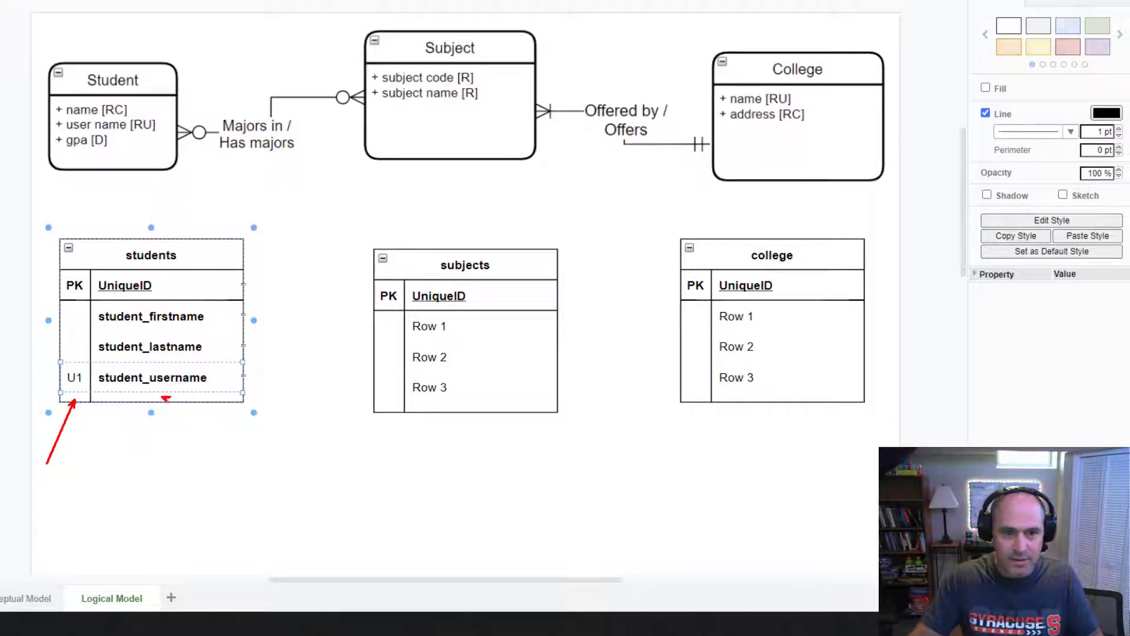
pyautogui.moveTo(166, 399); pyautogui.dragTo(185, 454)
pyautogui.press('Escape')
pyautogui.hotkey('ctrl', 'd')
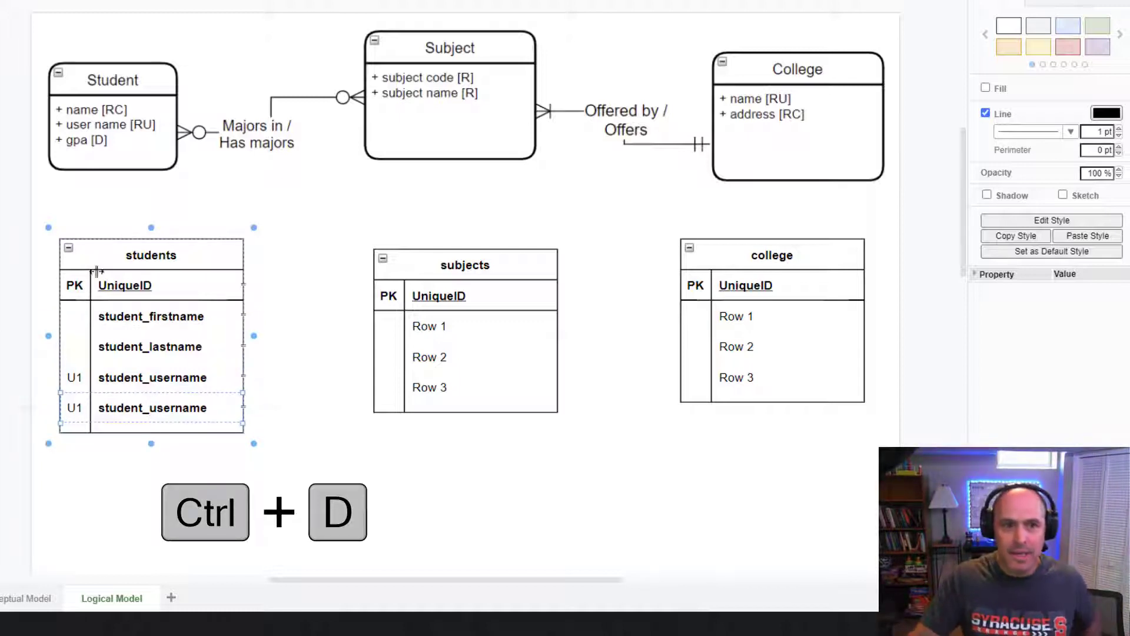
# Rename the copied row to student_gpa and remove its U1 key marker
pyautogui.doubleClick(133, 408)
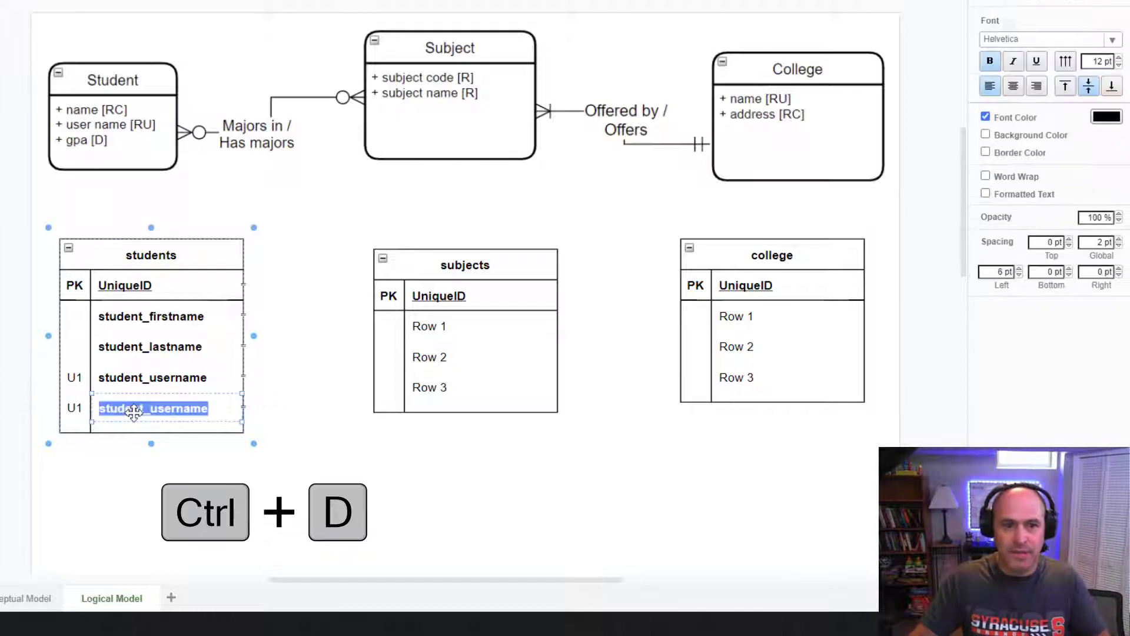
pyautogui.write('studn')
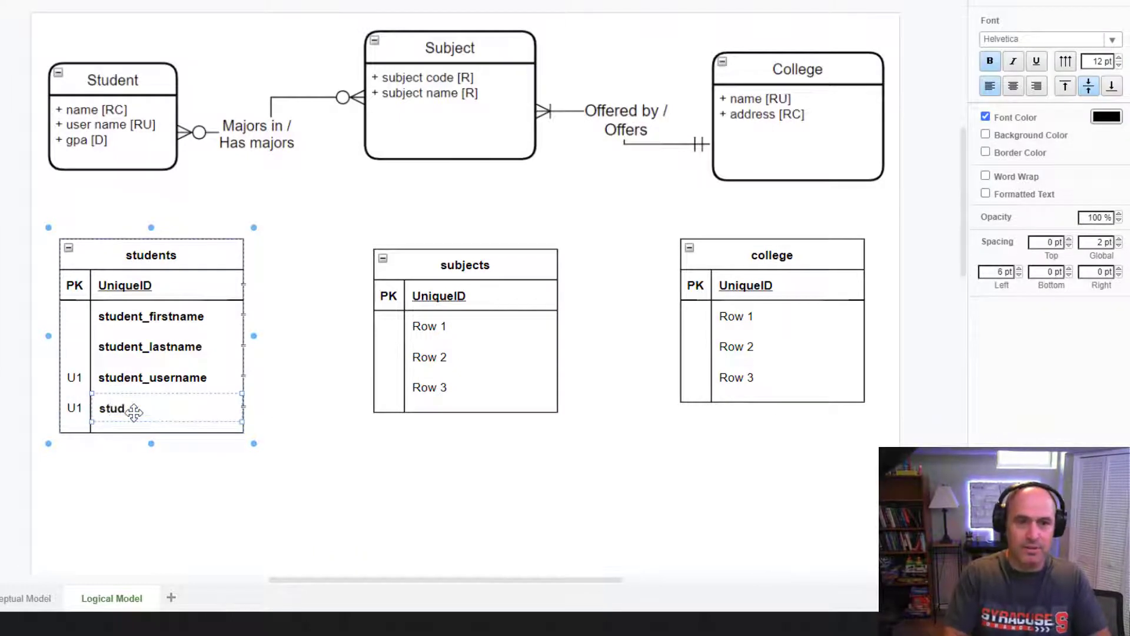
pyautogui.write('ent_gpa')
pyautogui.press('Escape')
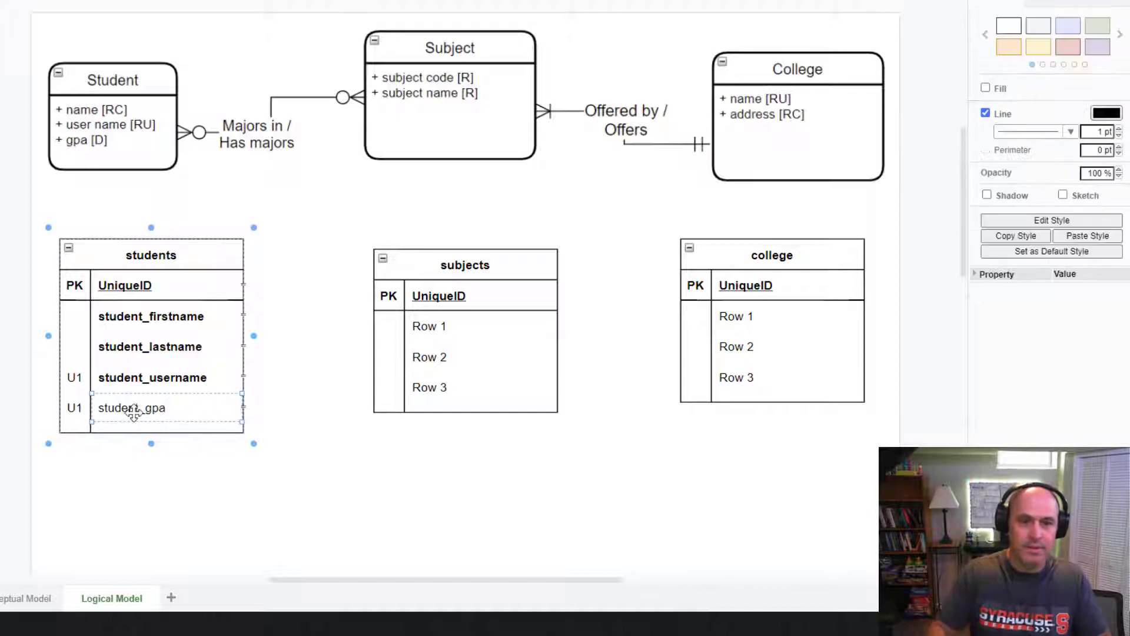
pyautogui.doubleClick(71, 408)
pyautogui.press('BackSpace')
# Rename the students primary key from UniqueID to student_id
pyautogui.click(256, 531)
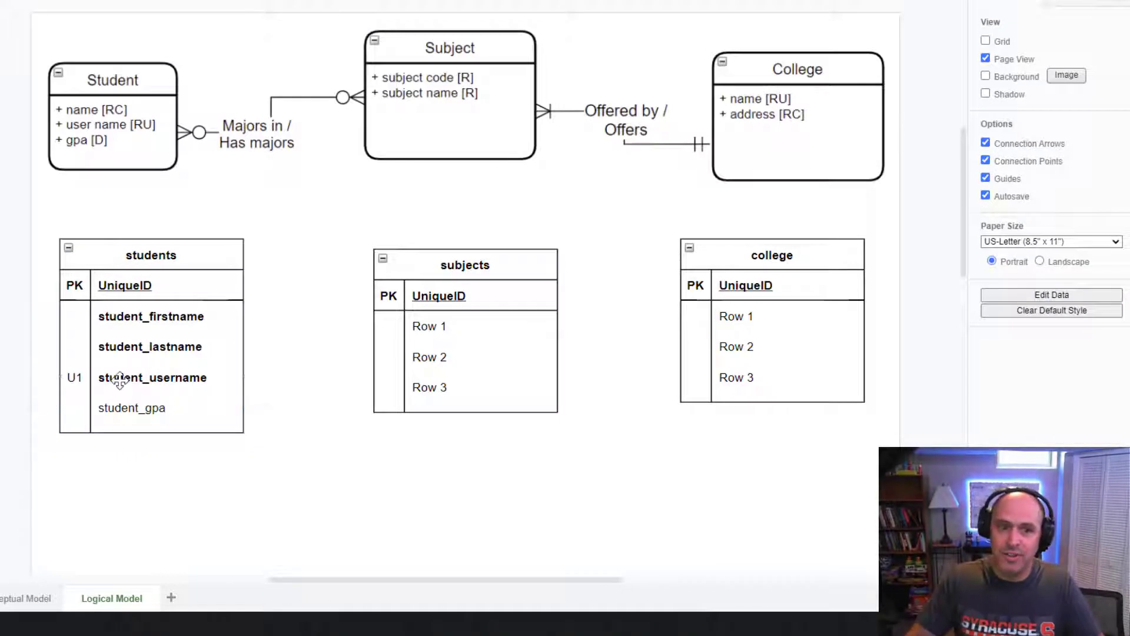
pyautogui.click(153, 287)
pyautogui.doubleClick(153, 286)
pyautogui.write('student_id')
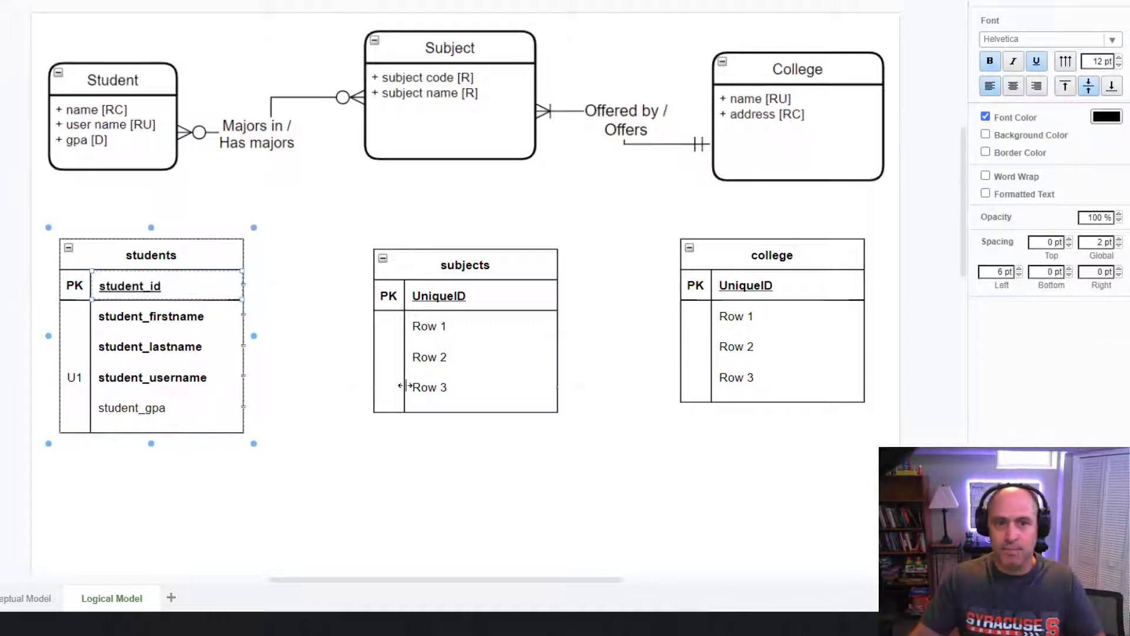
pyautogui.click(405, 370)
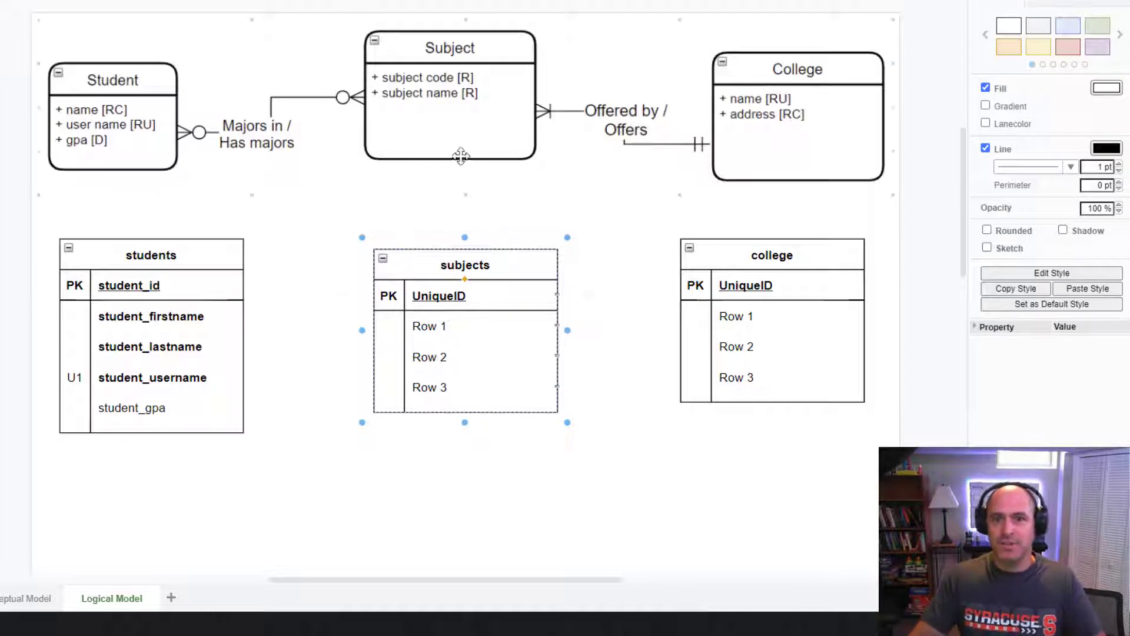
# Rename the first two subjects rows to subject_code and subject_name
pyautogui.doubleClick(430, 326)
pyautogui.write('sub_id')
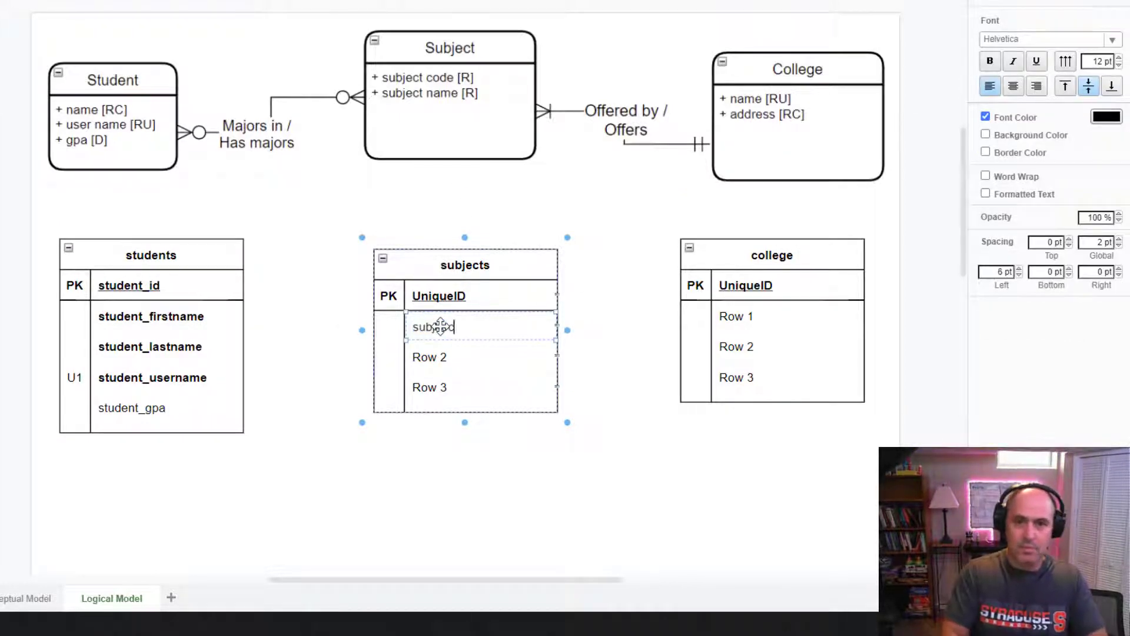
pyautogui.press('BackSpace')
pyautogui.press('BackSpace')
pyautogui.write('bject_code')
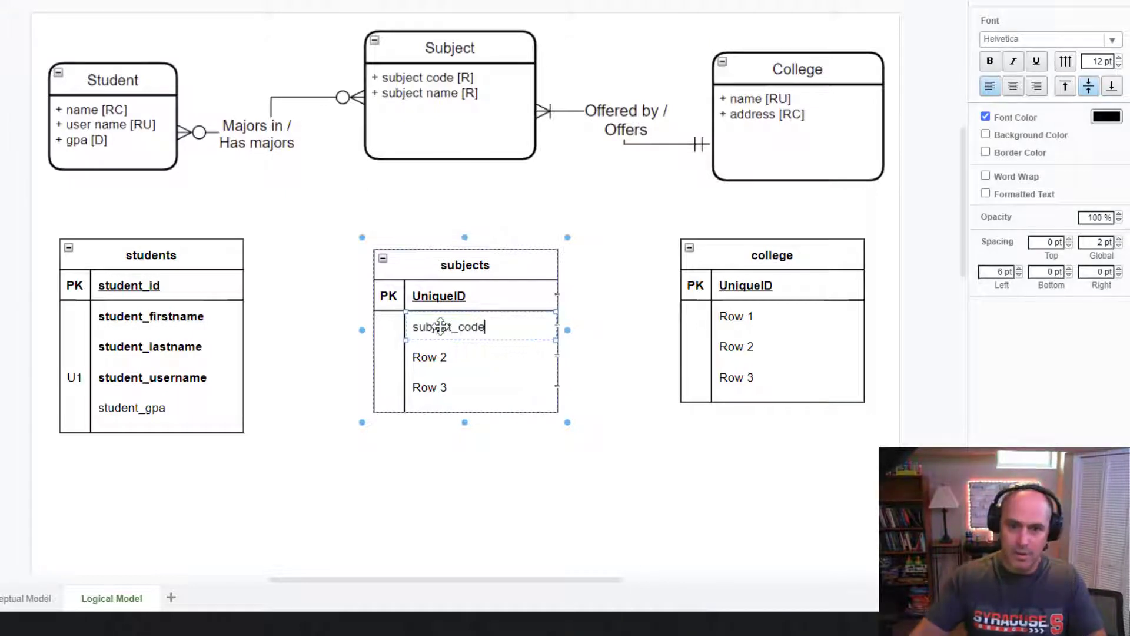
pyautogui.click(429, 355)
pyautogui.doubleClick(430, 356)
pyautogui.write('subject_name')
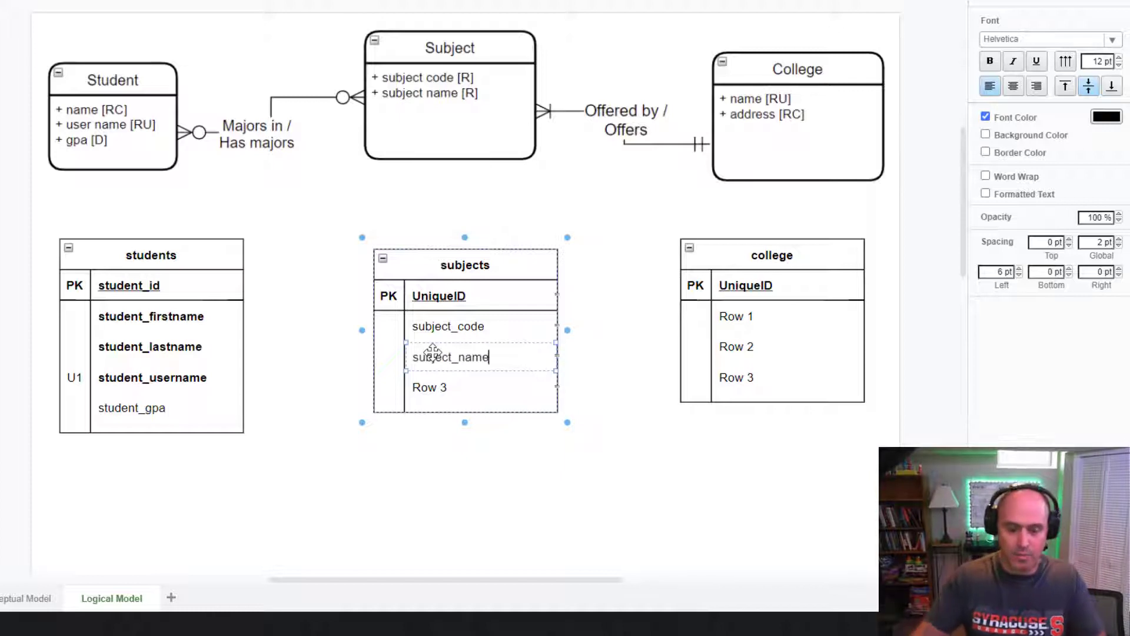
# Make the subject_name and subject_code rows bold
pyautogui.click(434, 356)
pyautogui.hotkey('ctrl', 'b')
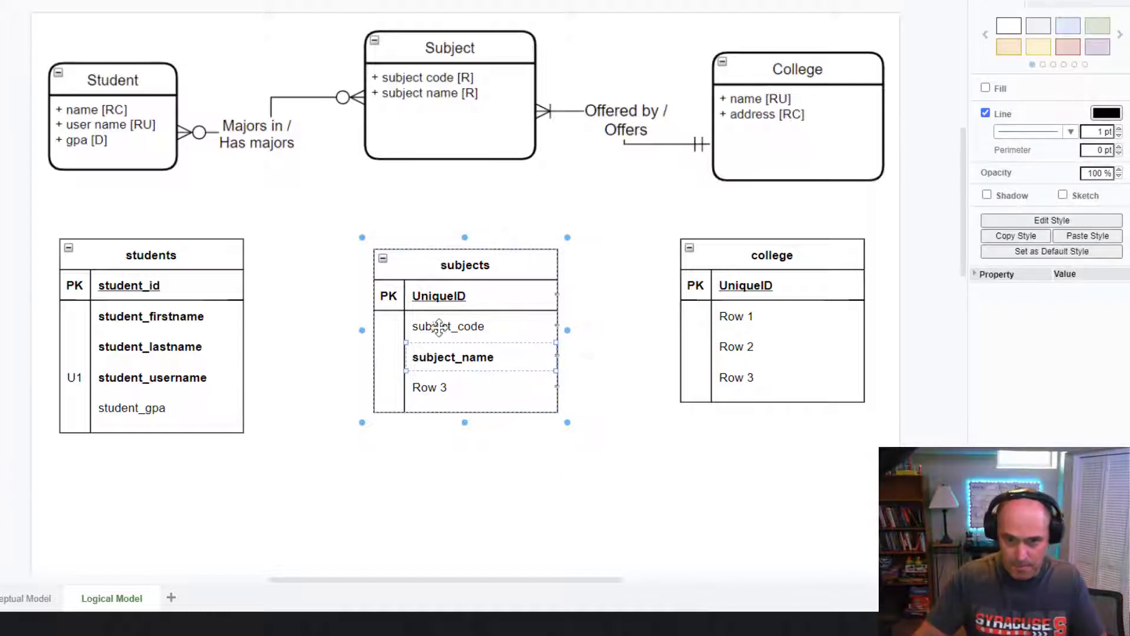
pyautogui.click(438, 327)
pyautogui.hotkey('ctrl', 'b')
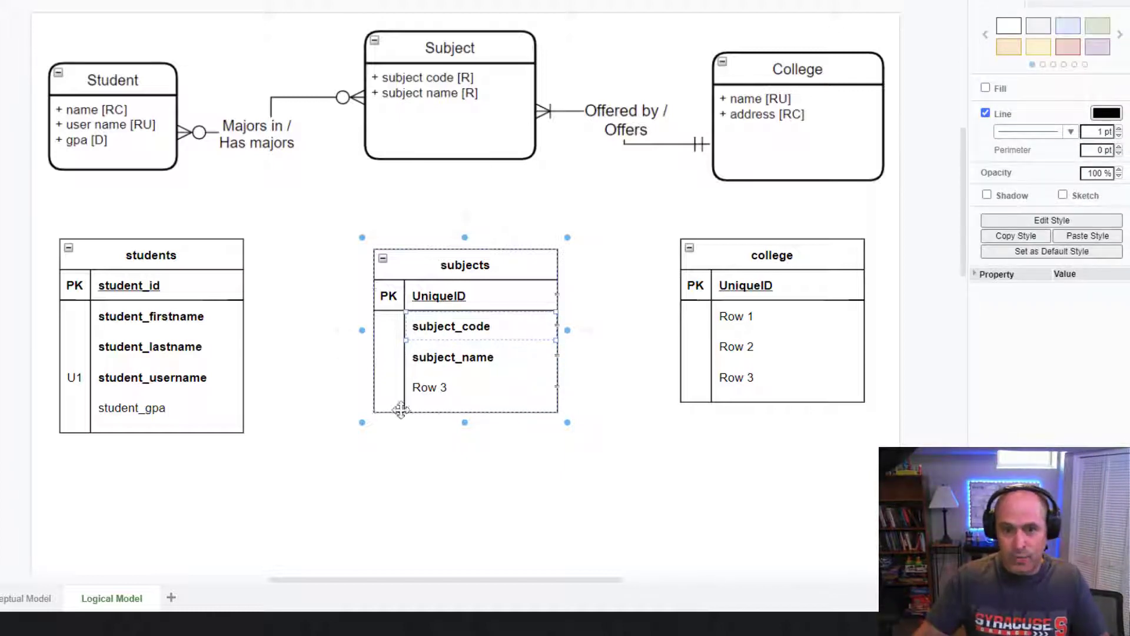
# Delete the unused Row 3 from subjects and start renaming its primary key to subject_id
pyautogui.click(445, 386)
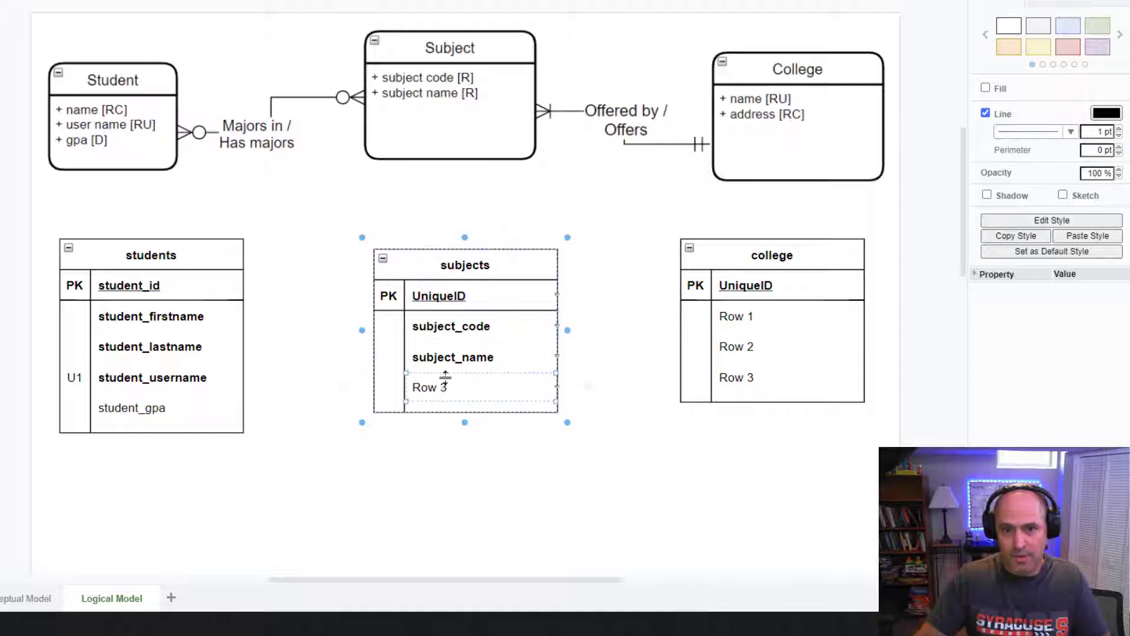
pyautogui.click(445, 375)
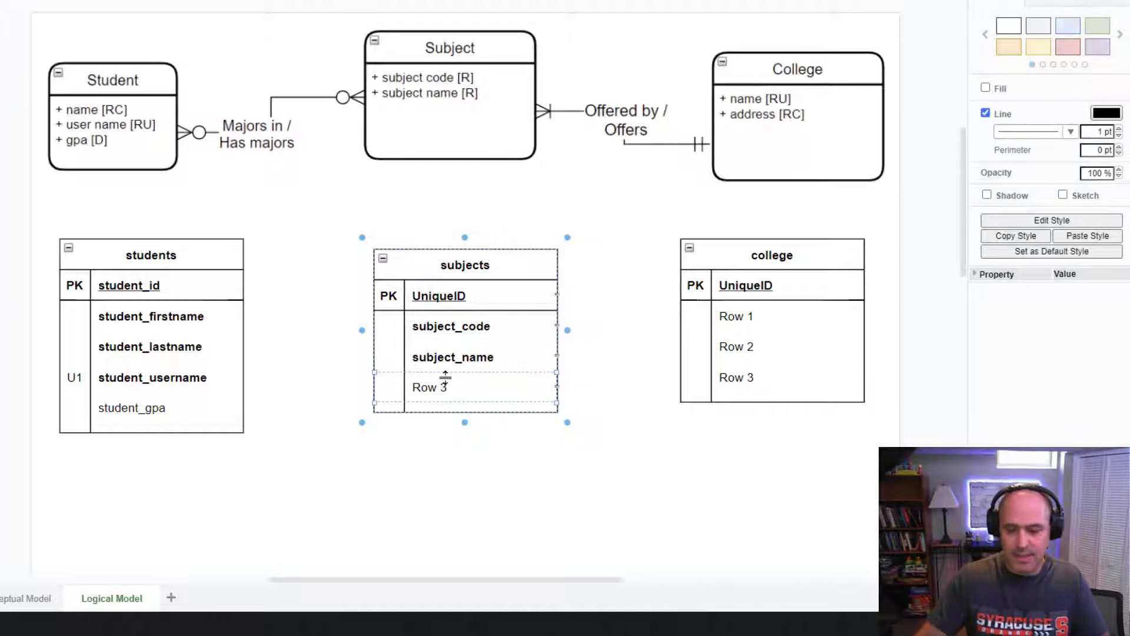
pyautogui.press('Delete')
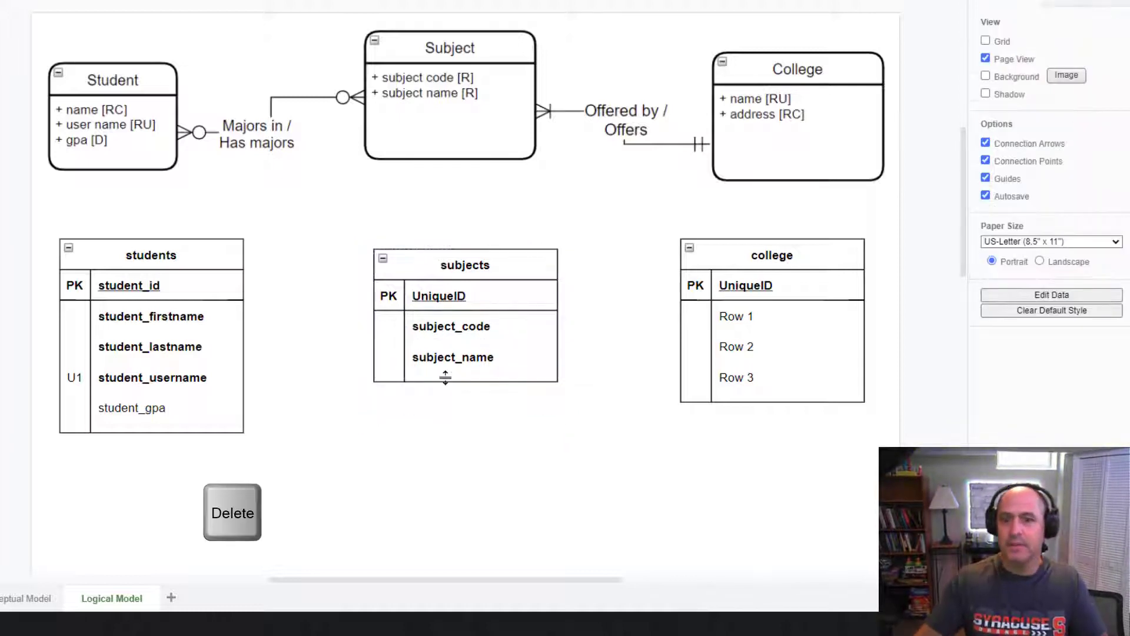
pyautogui.hotkey('ctrl', 'z')
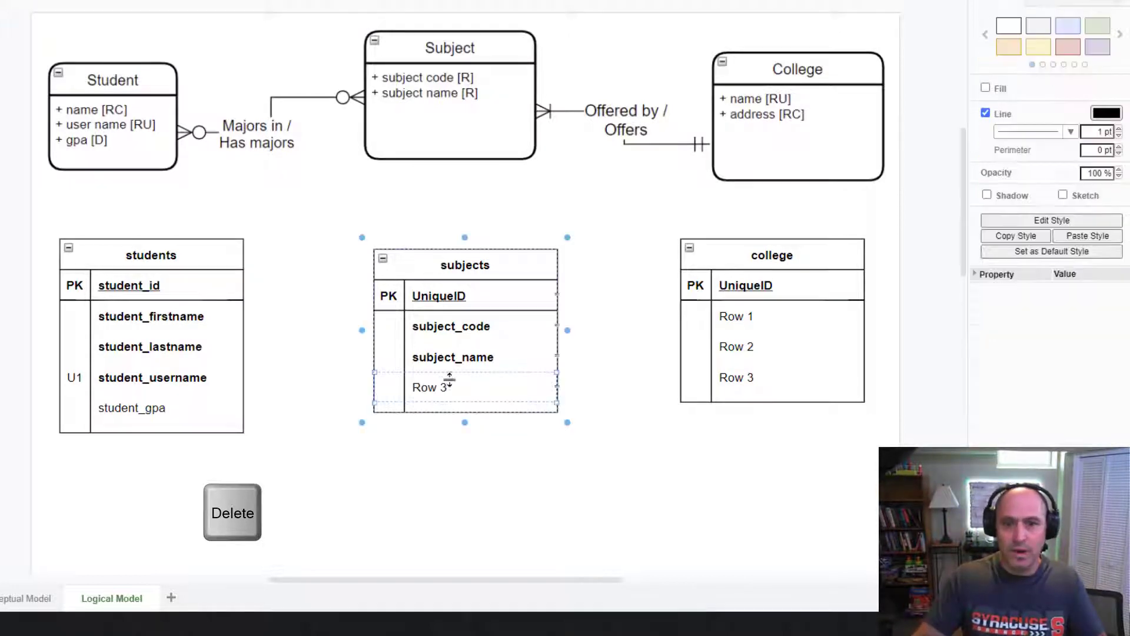
pyautogui.doubleClick(467, 388)
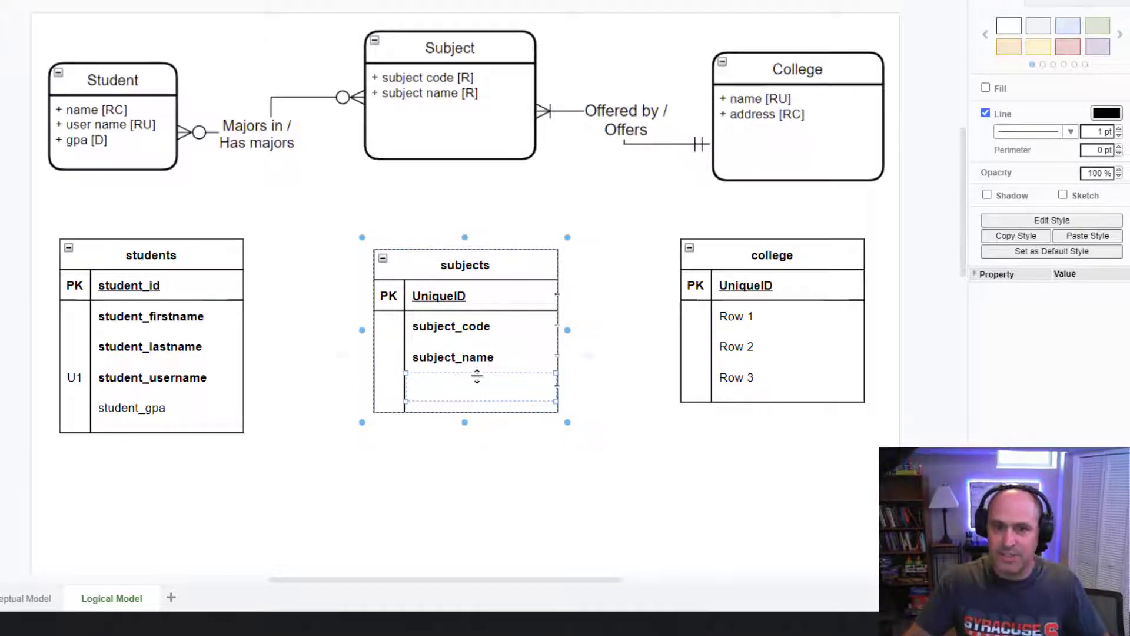
pyautogui.click(478, 389)
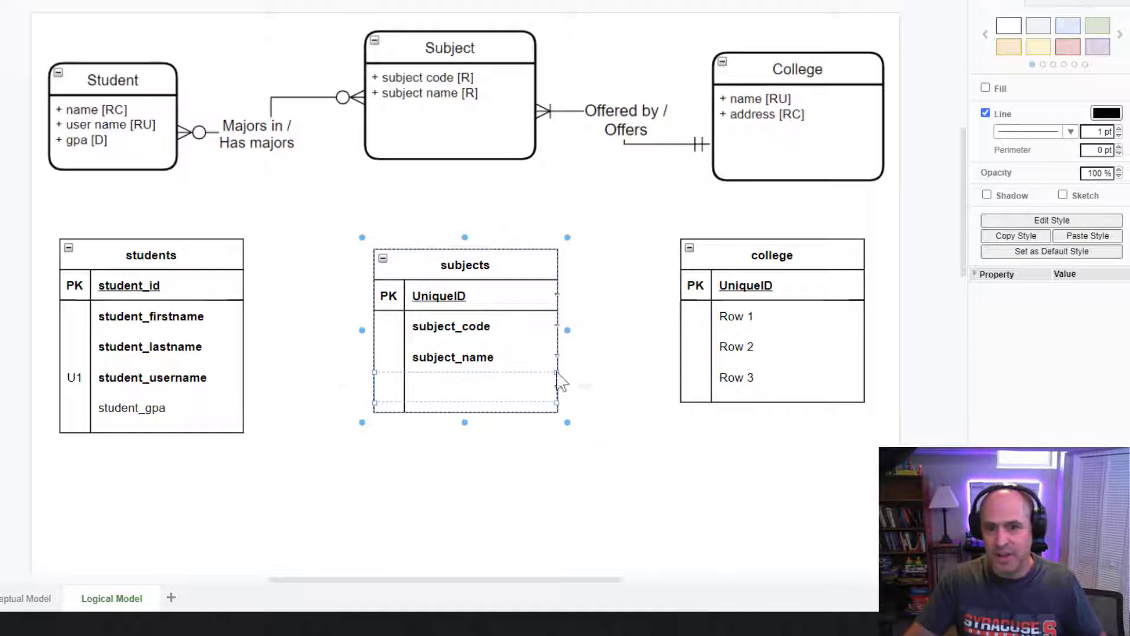
pyautogui.press('Delete')
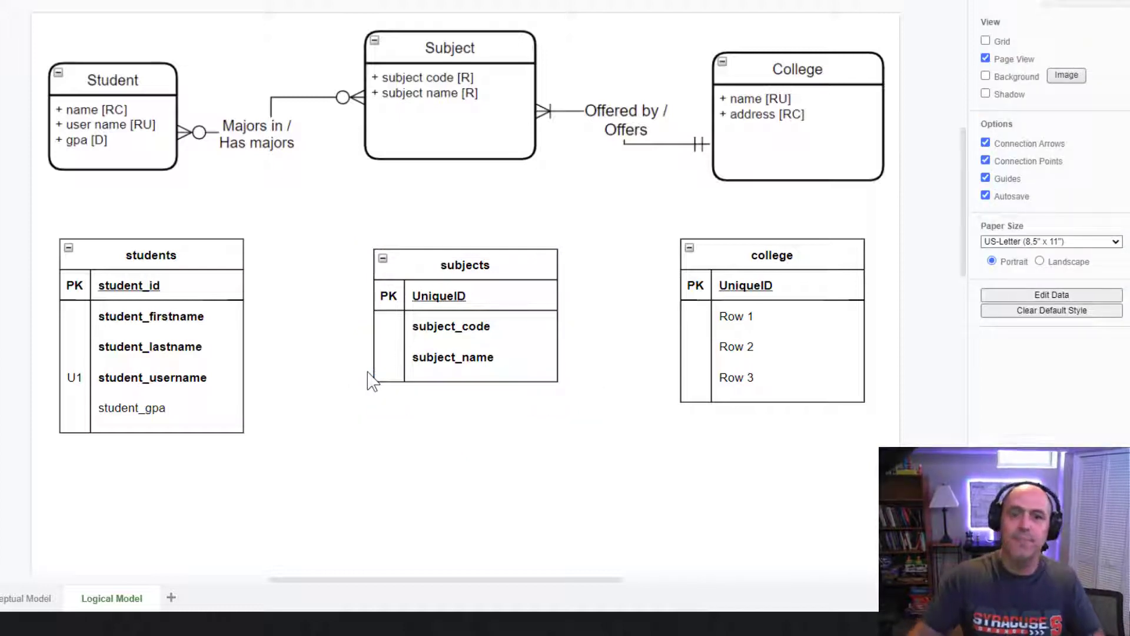
pyautogui.doubleClick(443, 295)
pyautogui.write('subject_id')
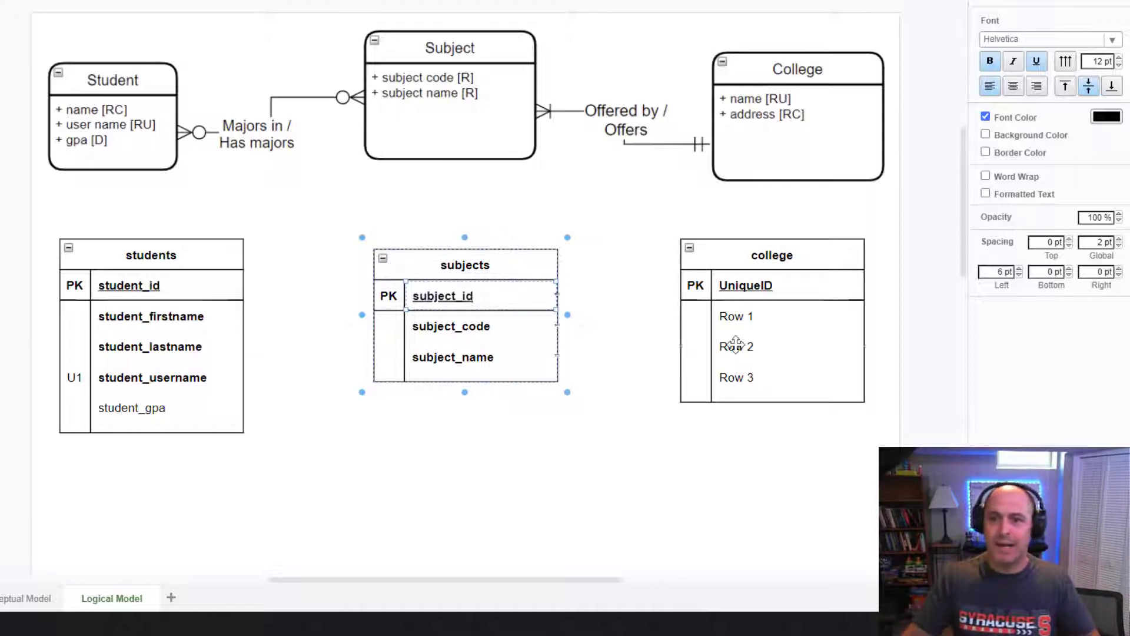
# Rename the college key to college_id and the first row to college_name, marked U1
pyautogui.doubleClick(749, 284)
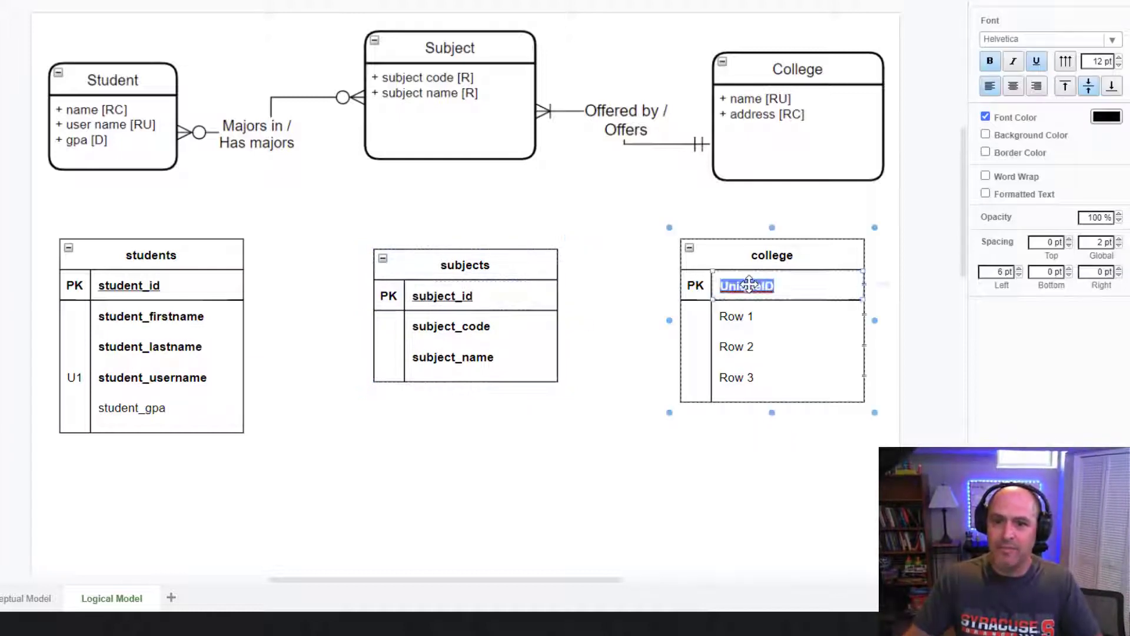
pyautogui.write('college_id')
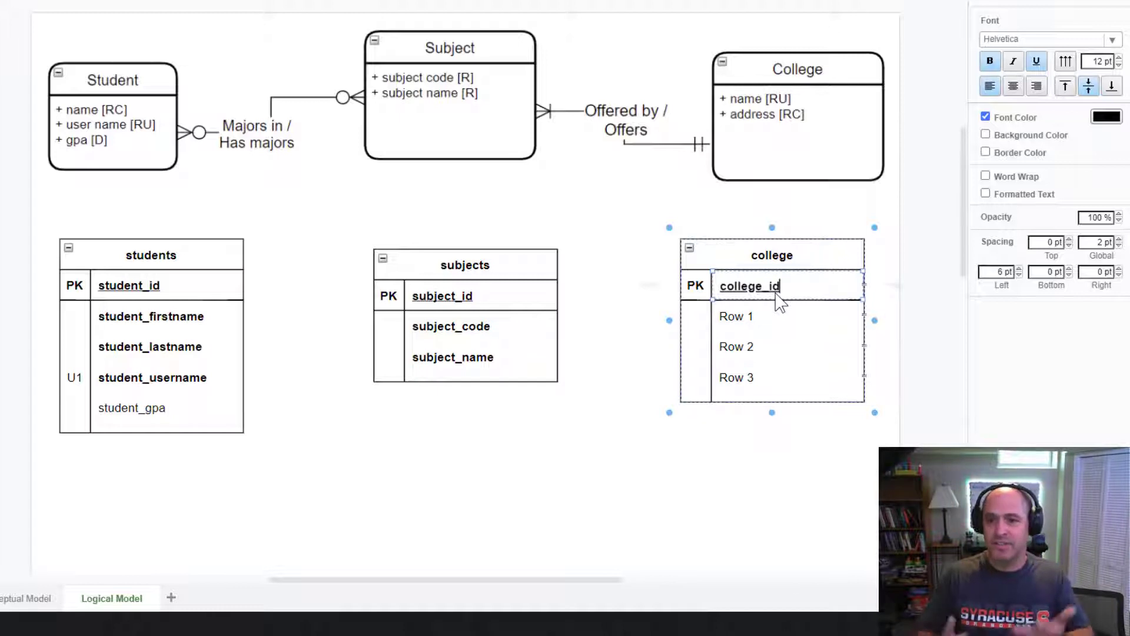
pyautogui.click(743, 316)
pyautogui.doubleClick(753, 317)
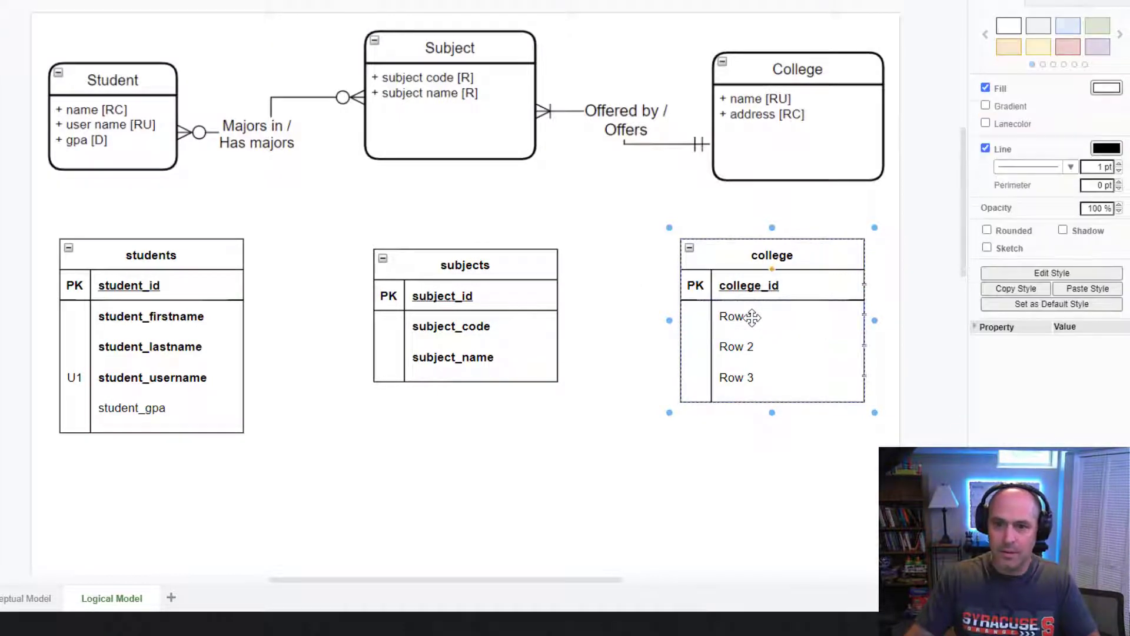
pyautogui.write('college_name')
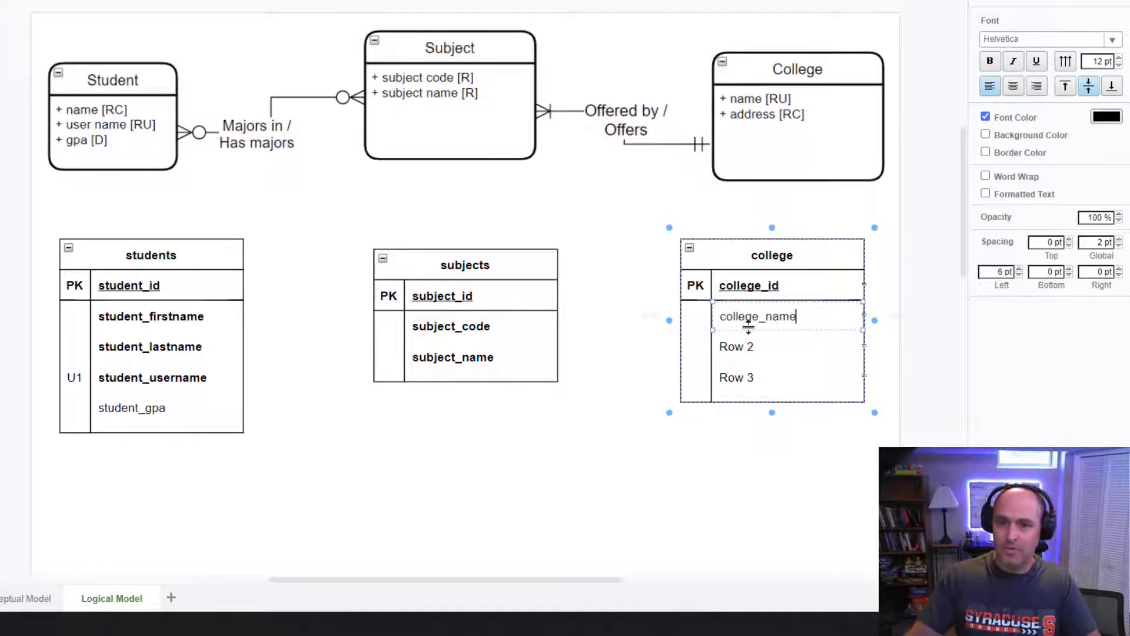
pyautogui.press('Escape')
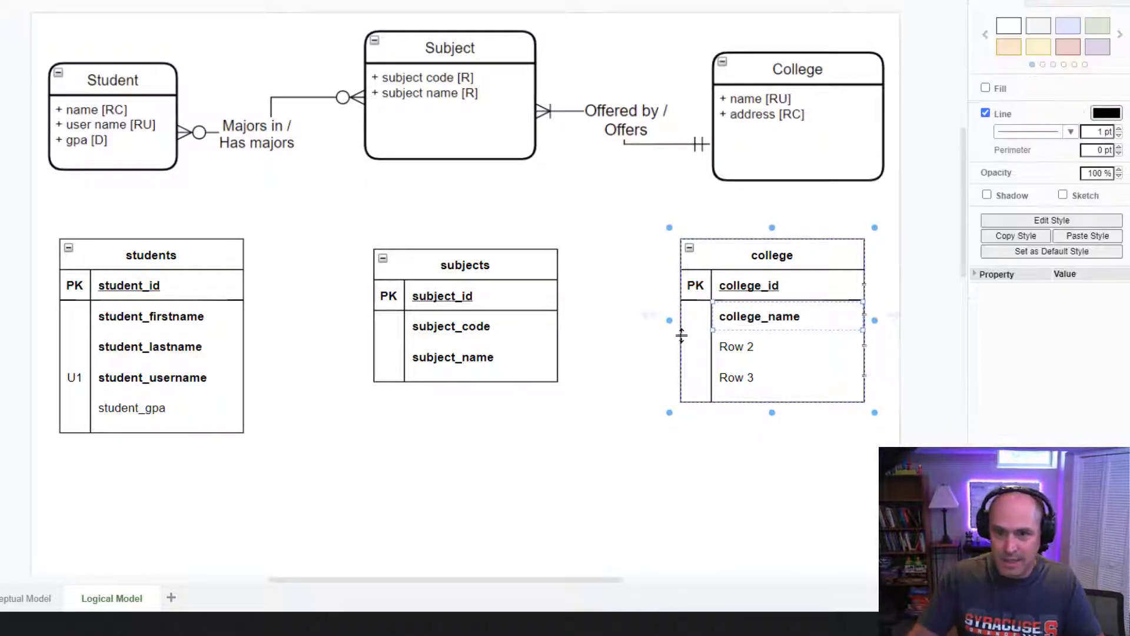
pyautogui.click(695, 318)
pyautogui.doubleClick(695, 318)
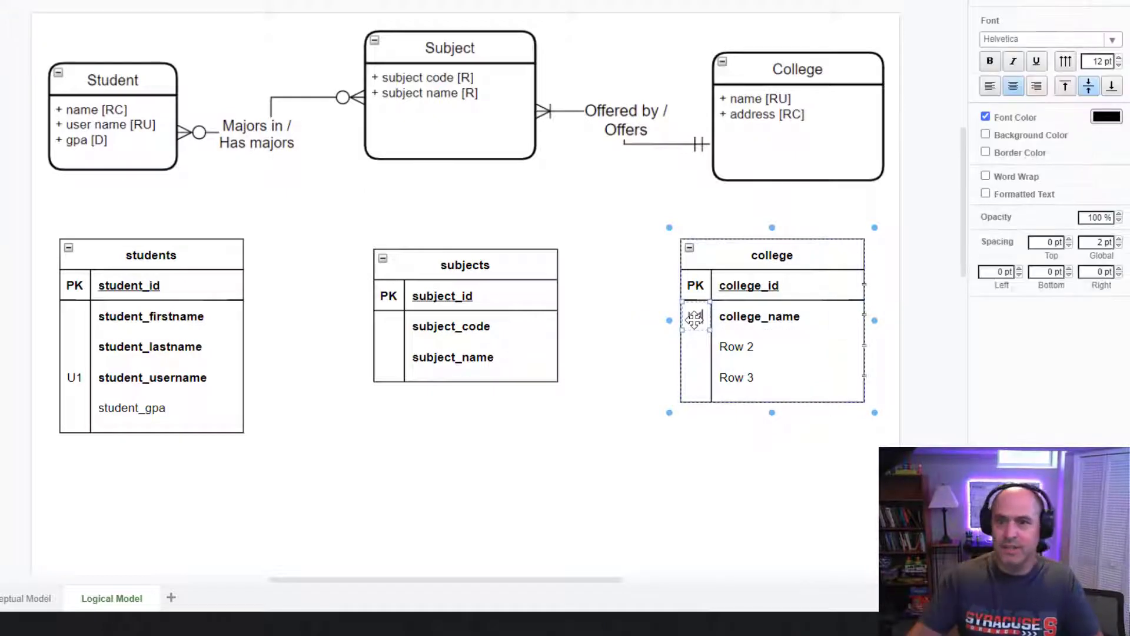
pyautogui.write('U1')
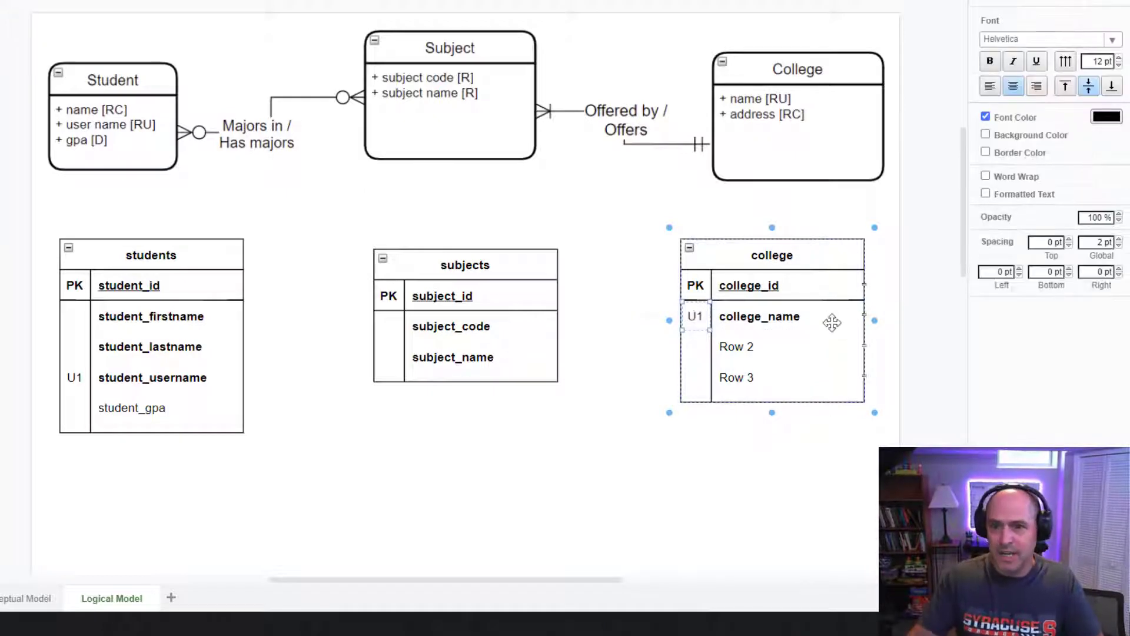
# Rename the remaining college rows to office and building and make both bold
pyautogui.click(734, 349)
pyautogui.doubleClick(737, 347)
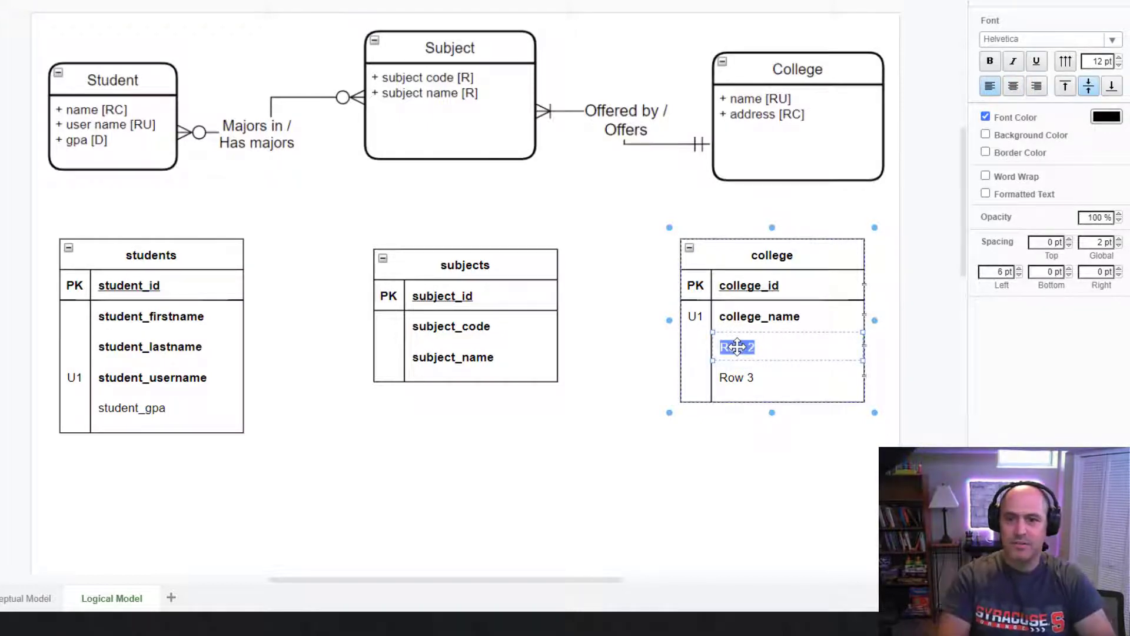
pyautogui.write('office')
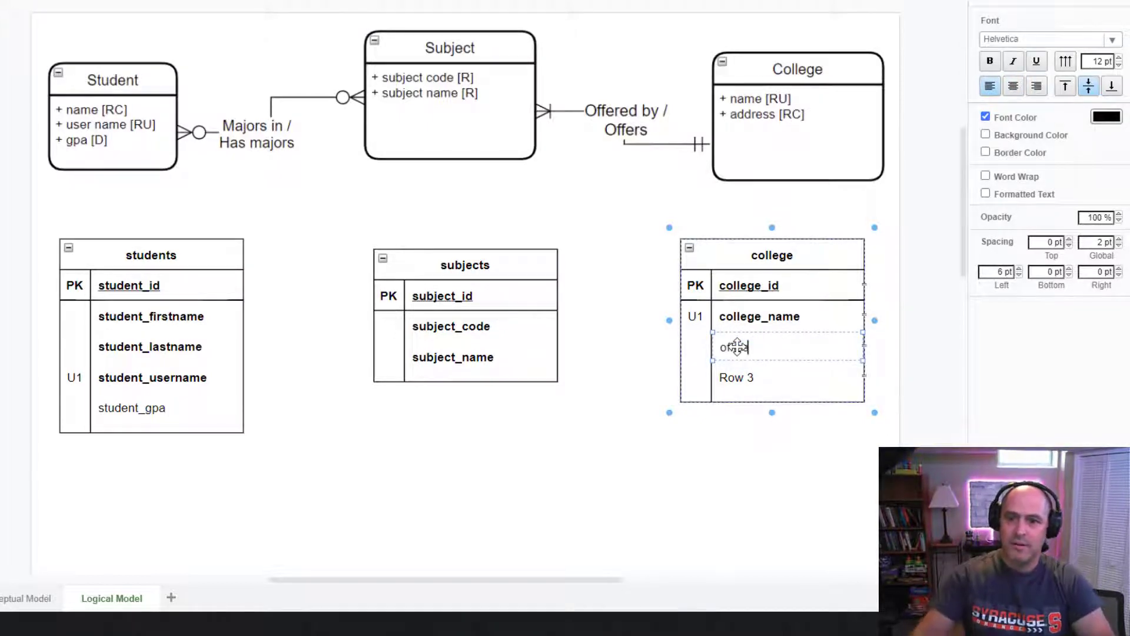
pyautogui.click(746, 379)
pyautogui.doubleClick(747, 378)
pyautogui.write('building')
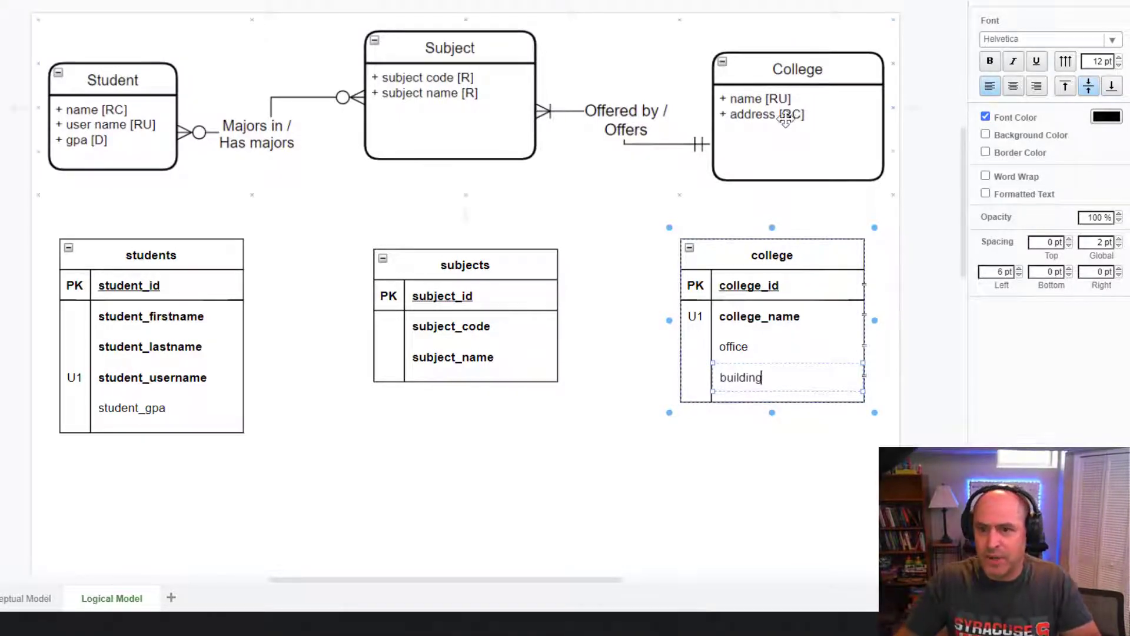
pyautogui.click(754, 354)
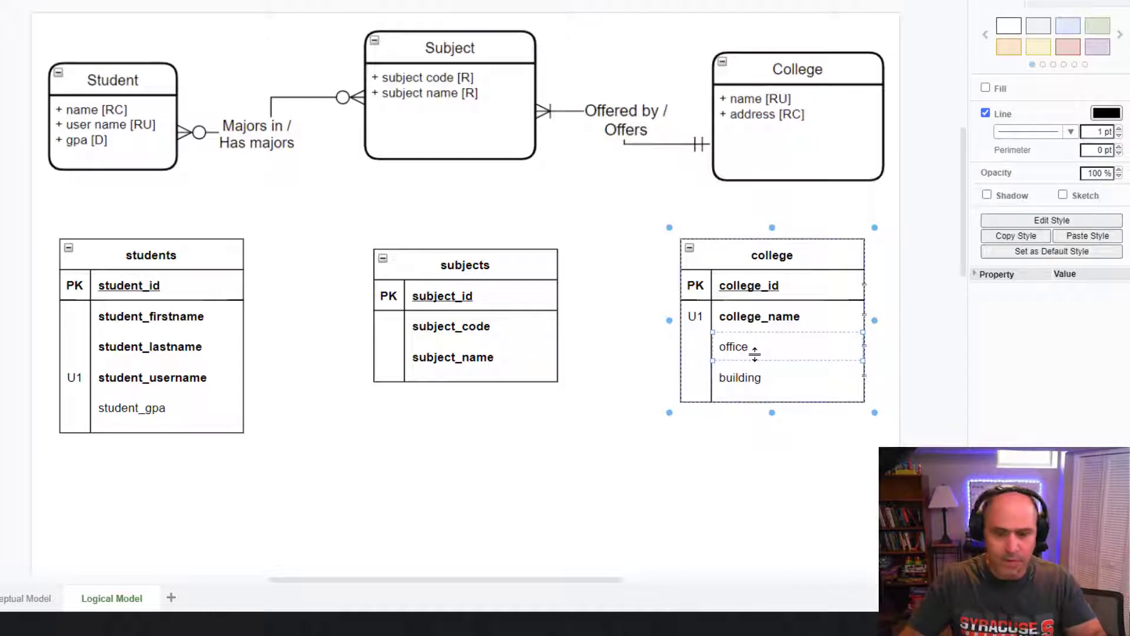
pyautogui.hotkey('ctrl', 'b')
pyautogui.click(754, 375)
pyautogui.hotkey('ctrl', 'b')
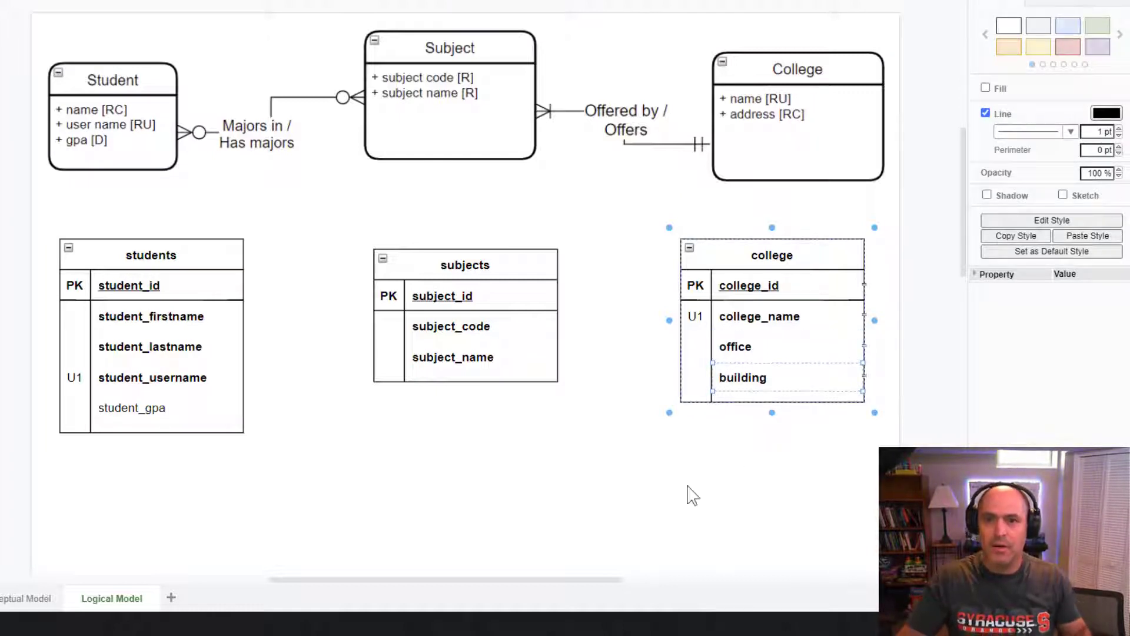
pyautogui.click(692, 495)
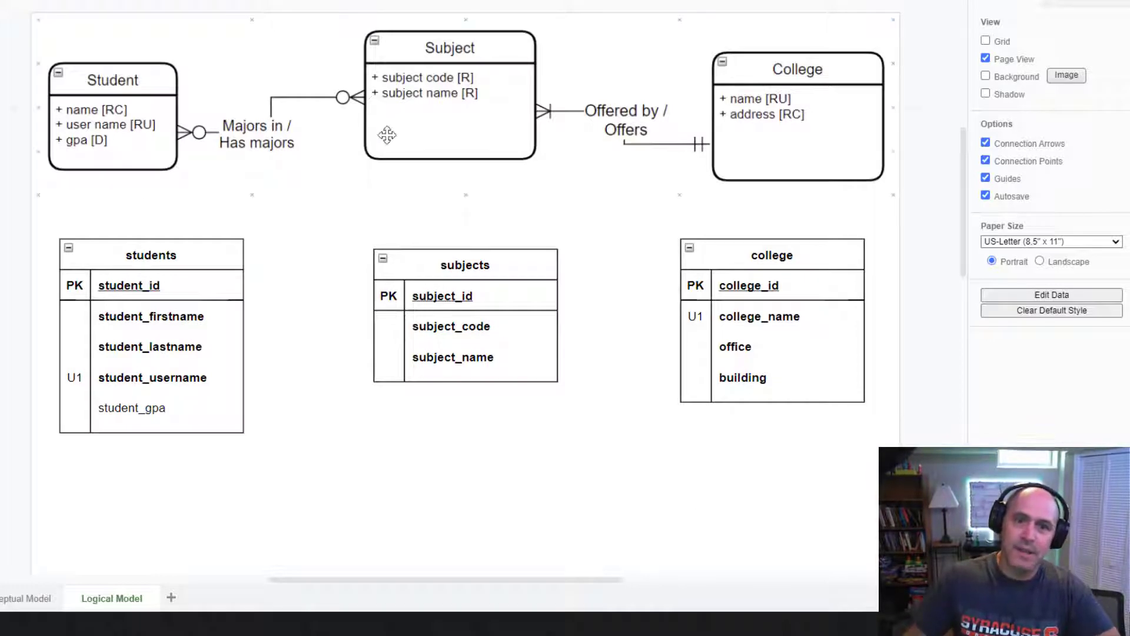
pyautogui.click(582, 190)
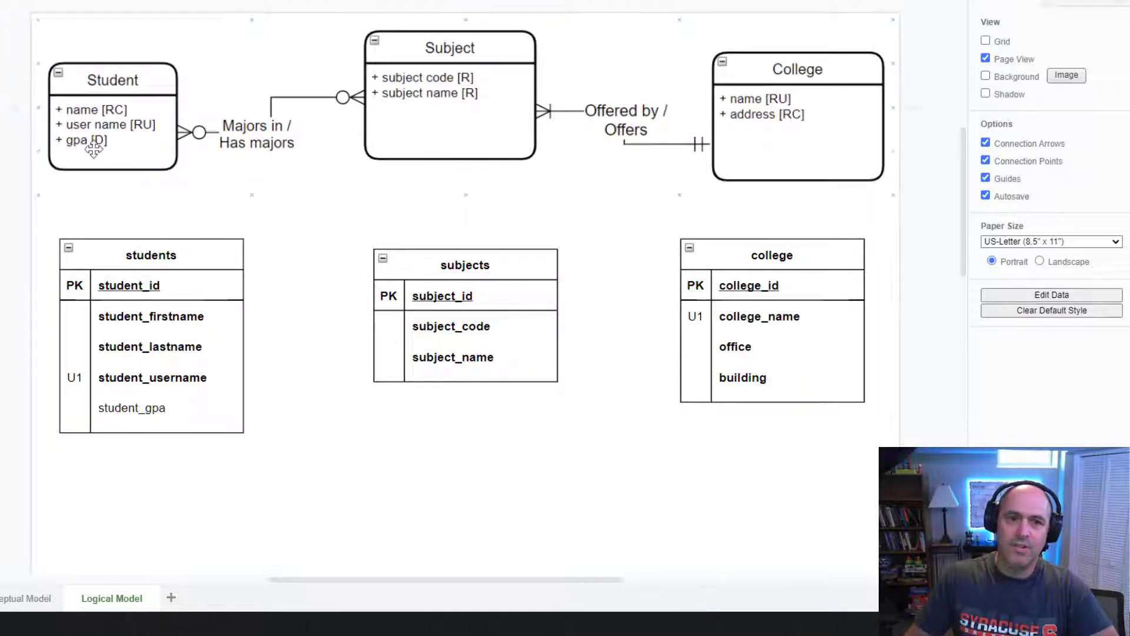
pyautogui.click(115, 213)
pyautogui.click(103, 144)
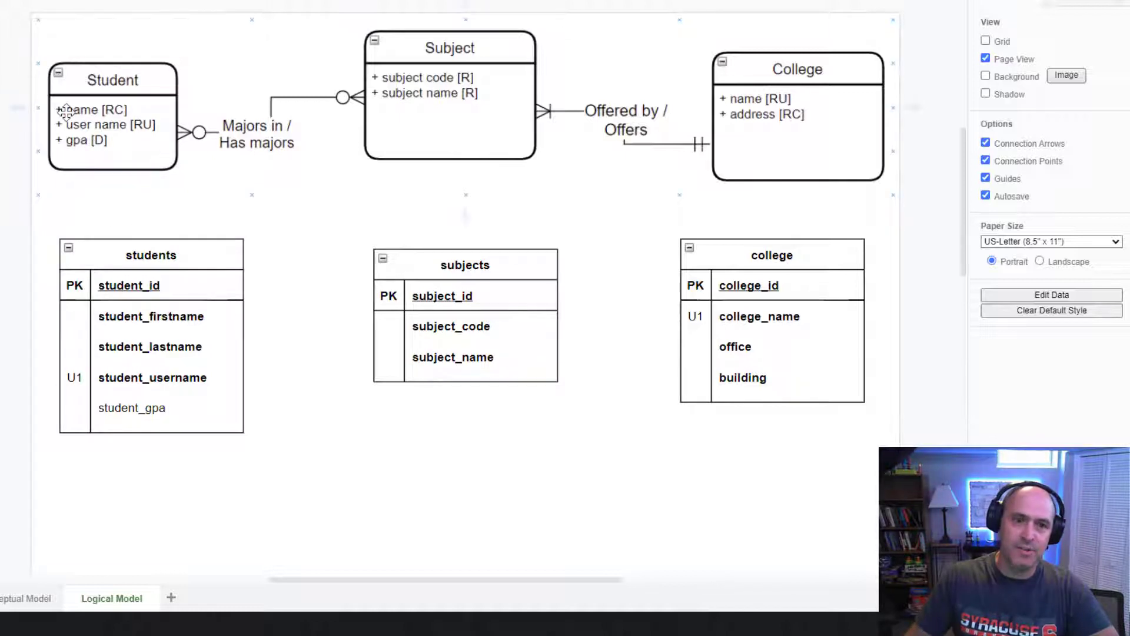
pyautogui.click(192, 219)
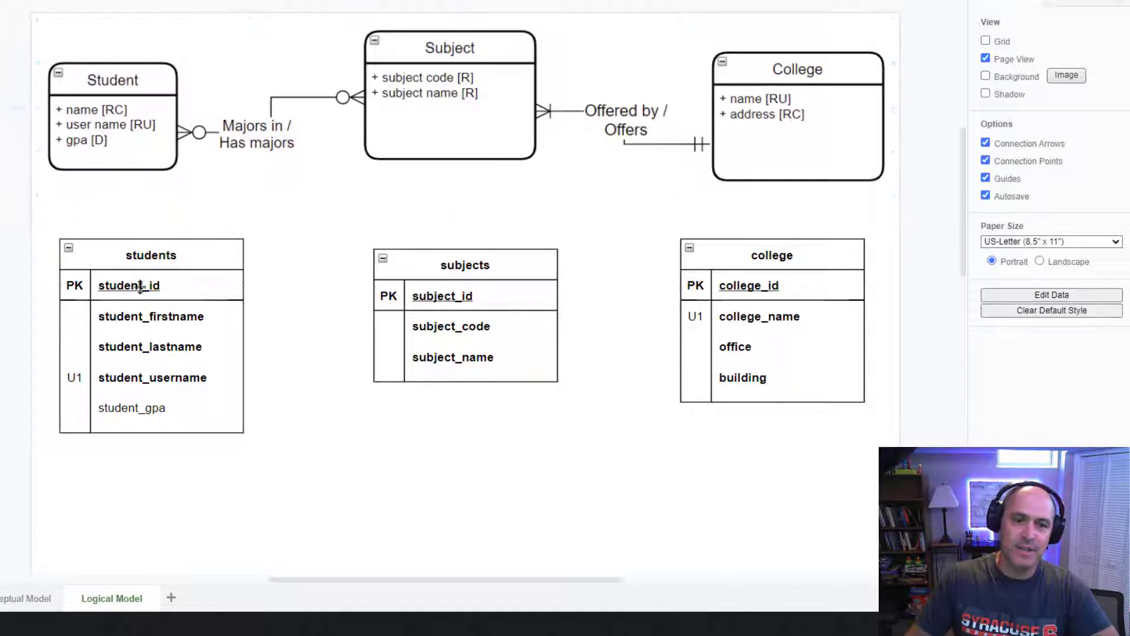
pyautogui.click(140, 435)
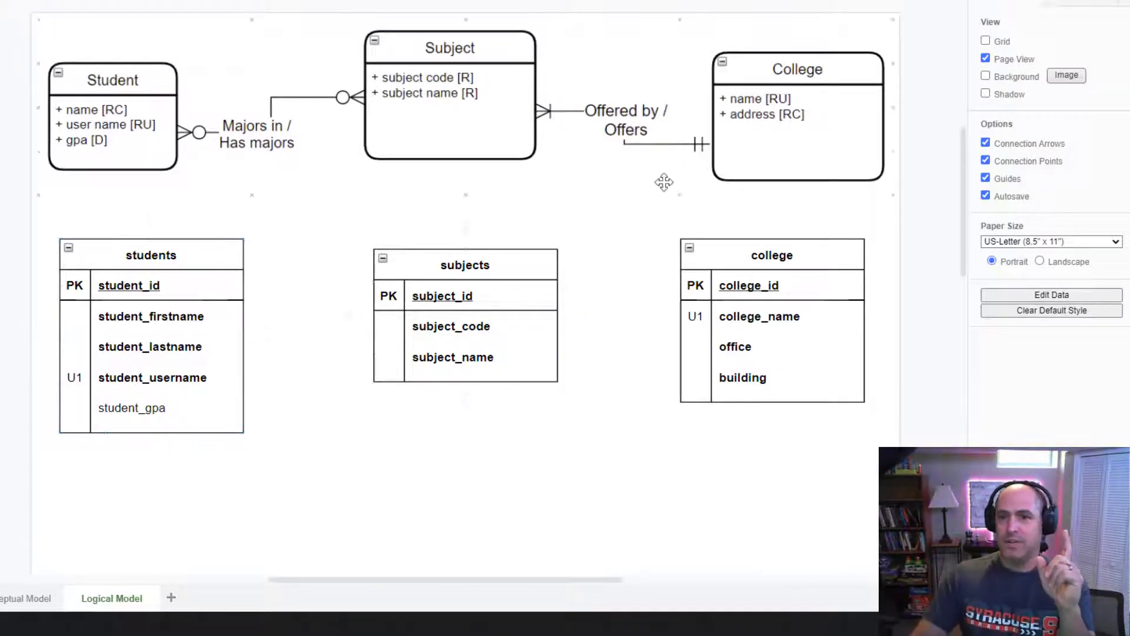
pyautogui.click(675, 144)
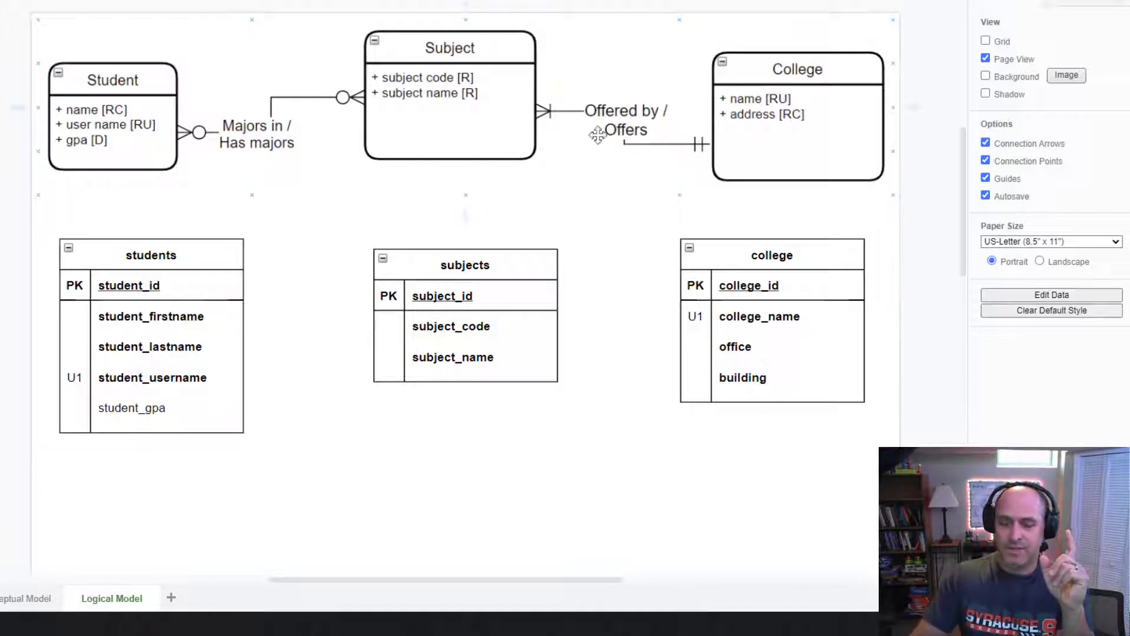
pyautogui.click(539, 398)
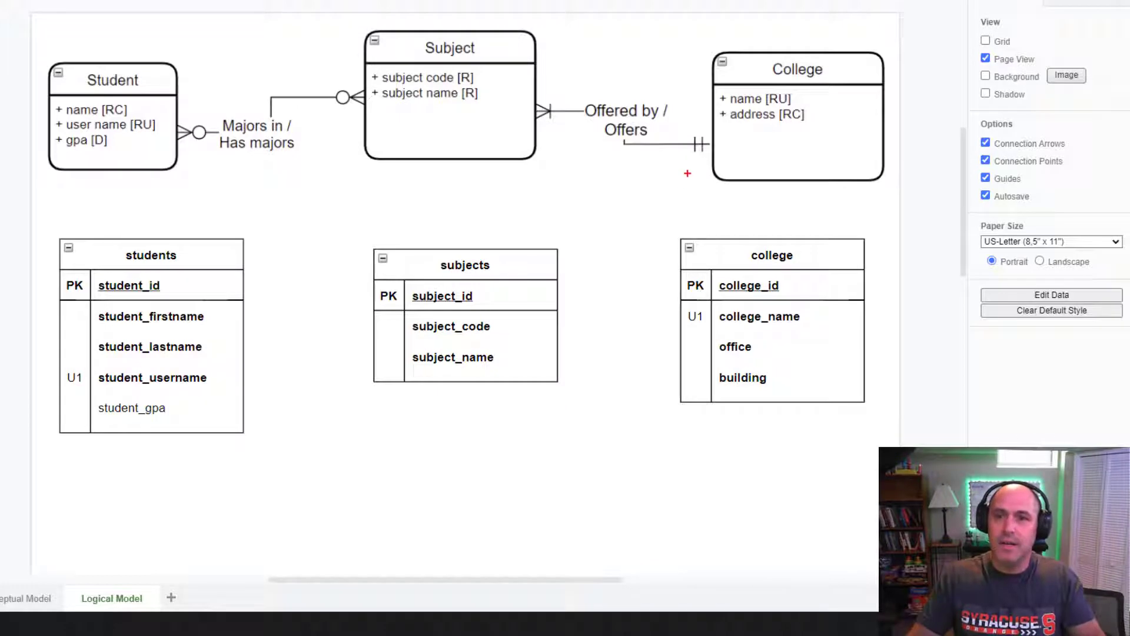
pyautogui.moveTo(690, 161); pyautogui.dragTo(642, 225)
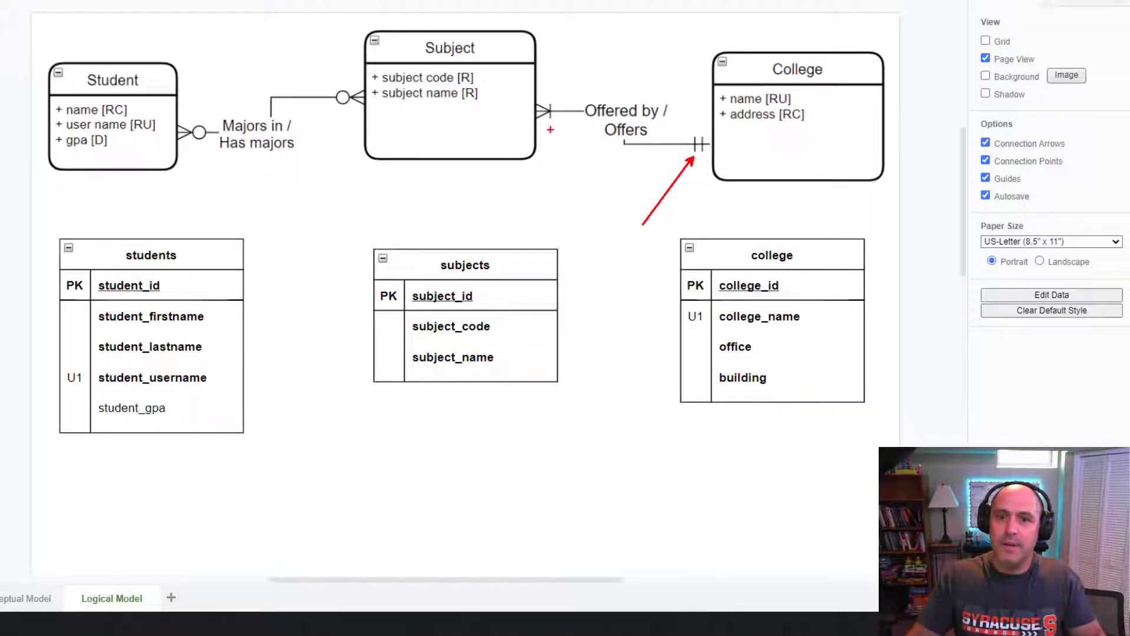
pyautogui.moveTo(550, 130); pyautogui.dragTo(593, 205)
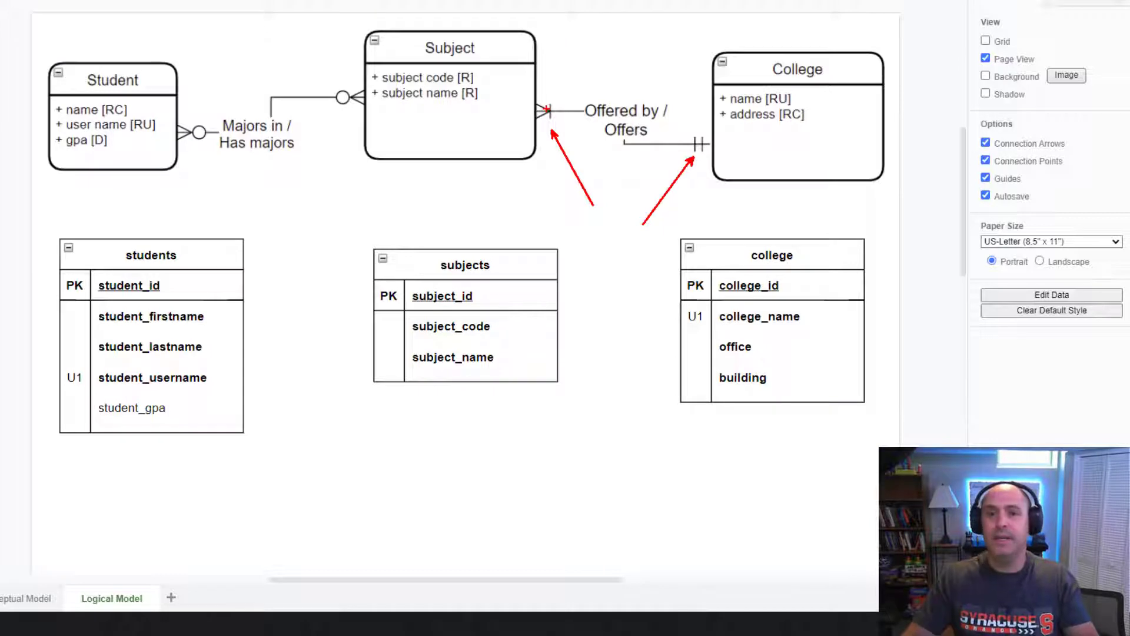
pyautogui.press('Escape')
pyautogui.click(549, 103)
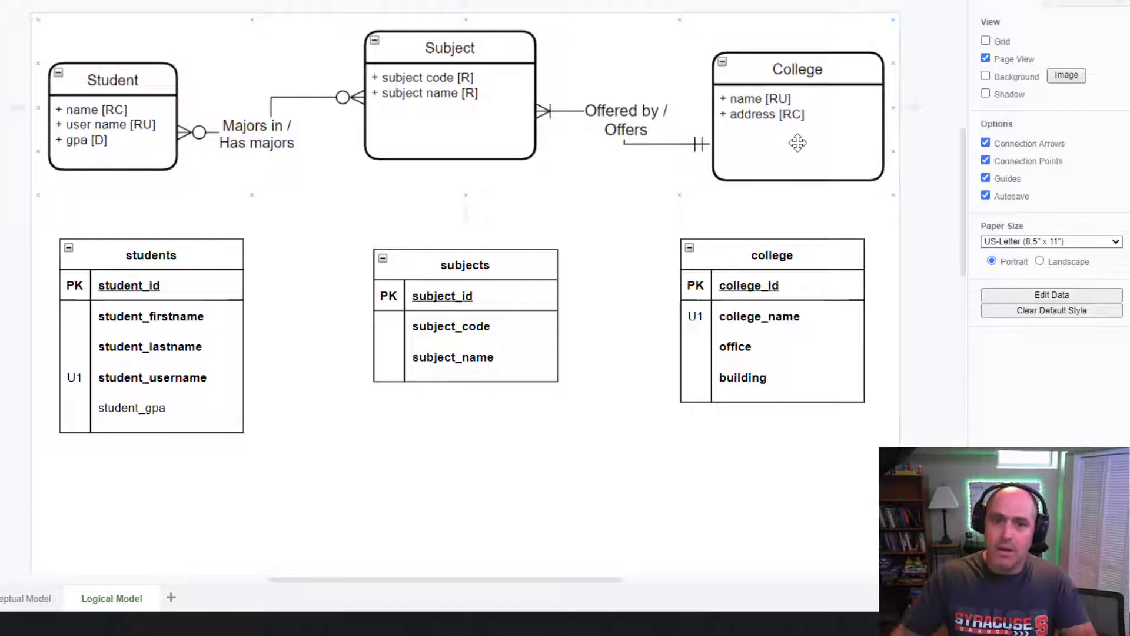
# Duplicate the subject_name row and rename the plain-text copy subject_college_id
pyautogui.click(451, 348)
pyautogui.click(451, 347)
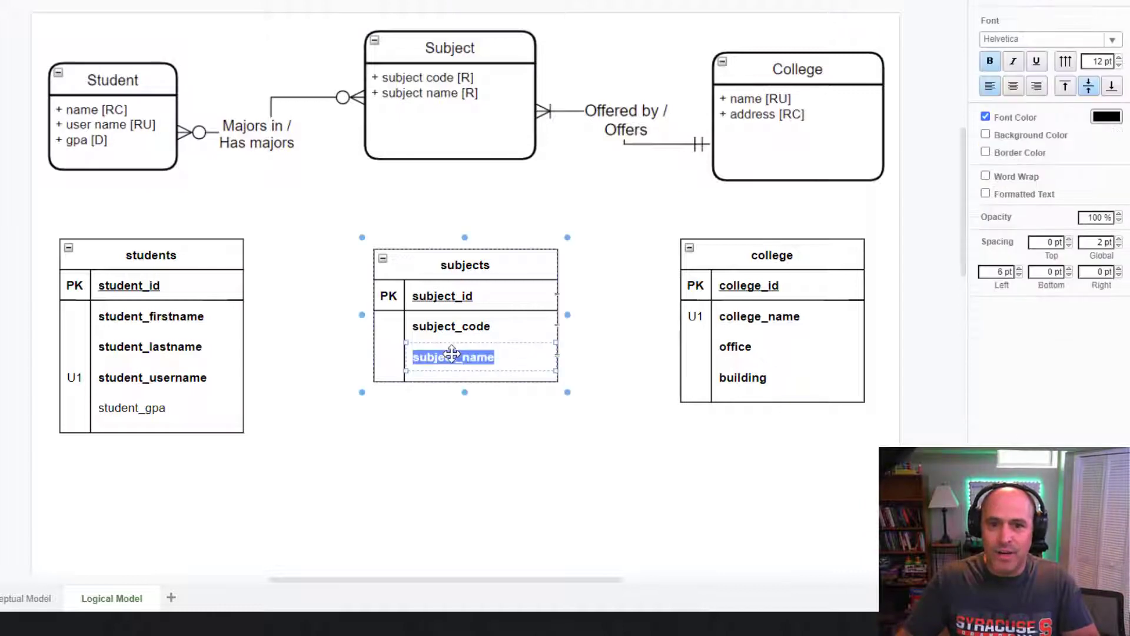
pyautogui.click(456, 345)
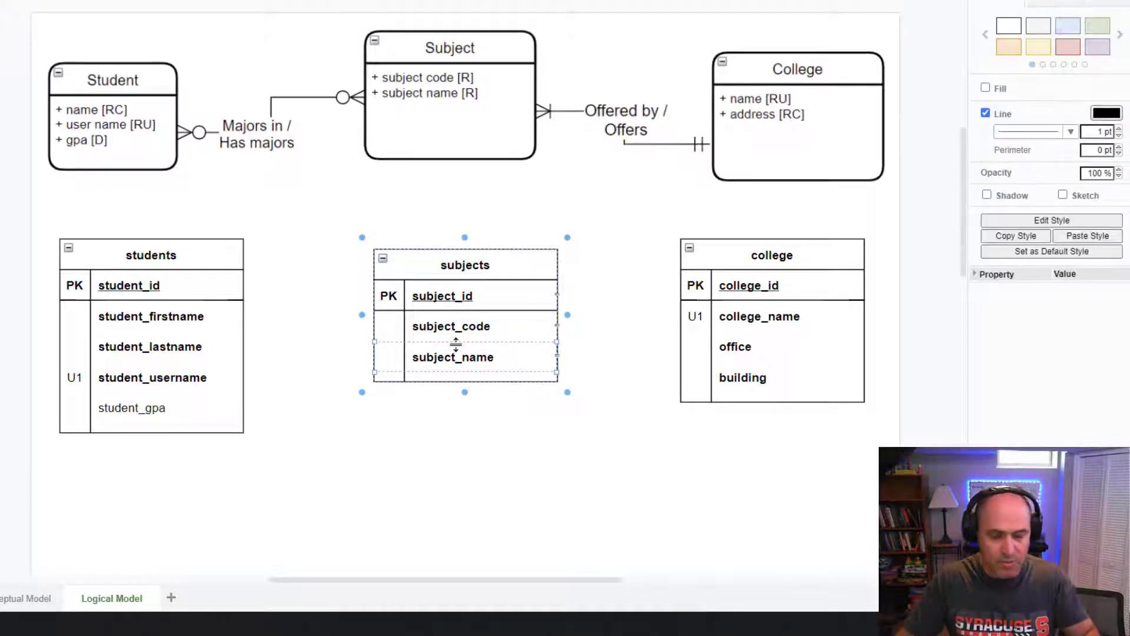
pyautogui.hotkey('ctrl', 'd')
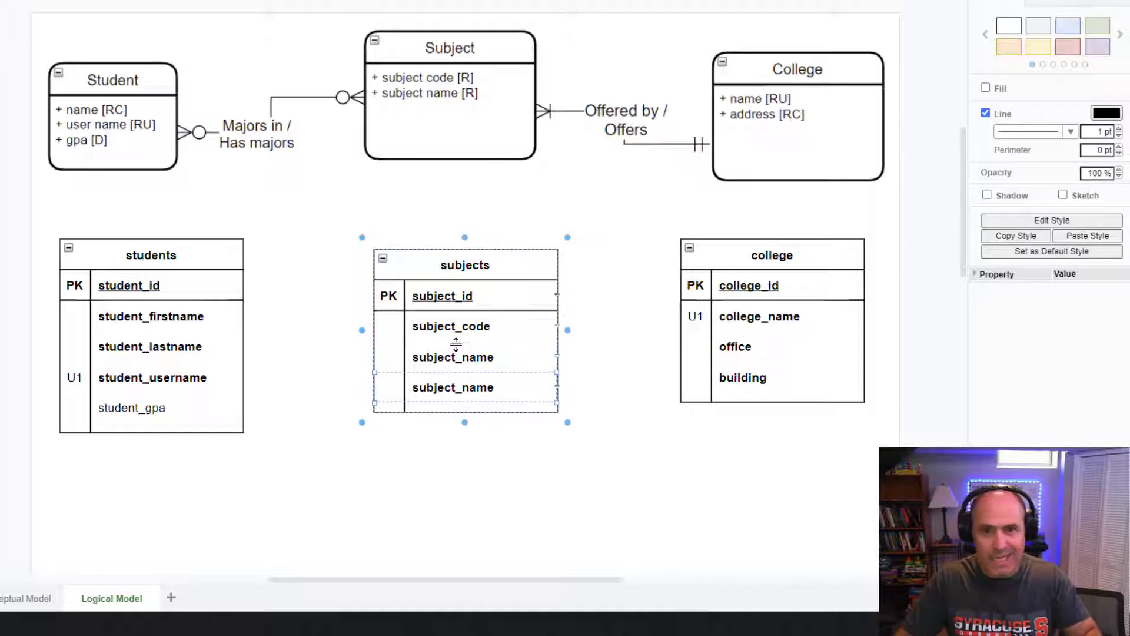
pyautogui.doubleClick(484, 389)
pyautogui.hotkey('ctrl', 'b')
pyautogui.press('Escape')
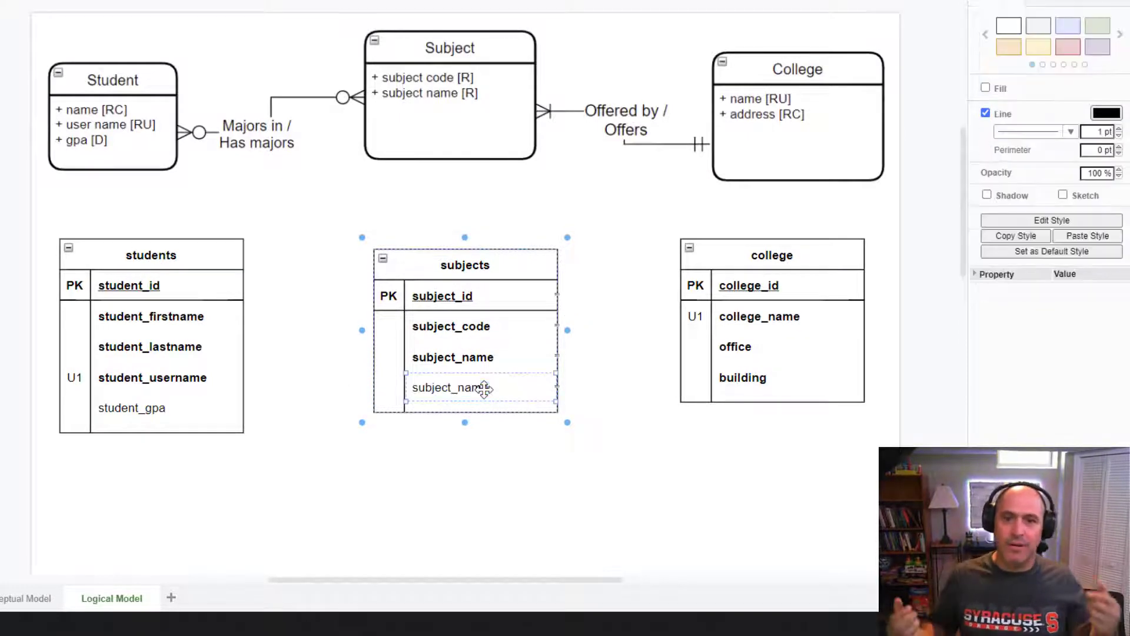
pyautogui.doubleClick(484, 389)
pyautogui.write('subject_')
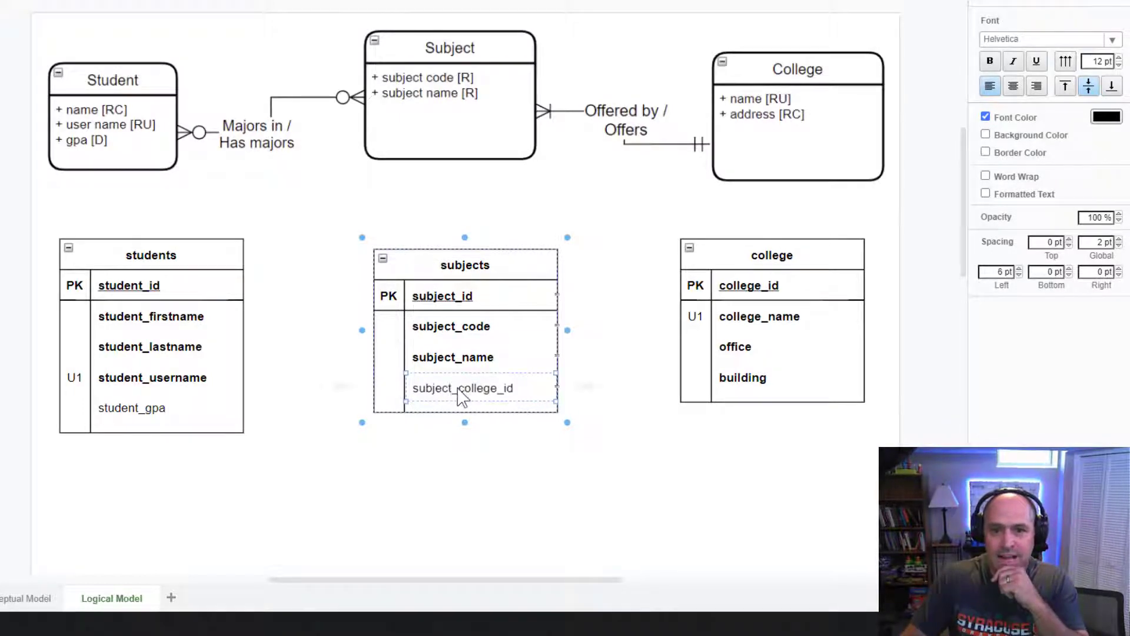
pyautogui.moveTo(459, 390); pyautogui.dragTo(516, 392)
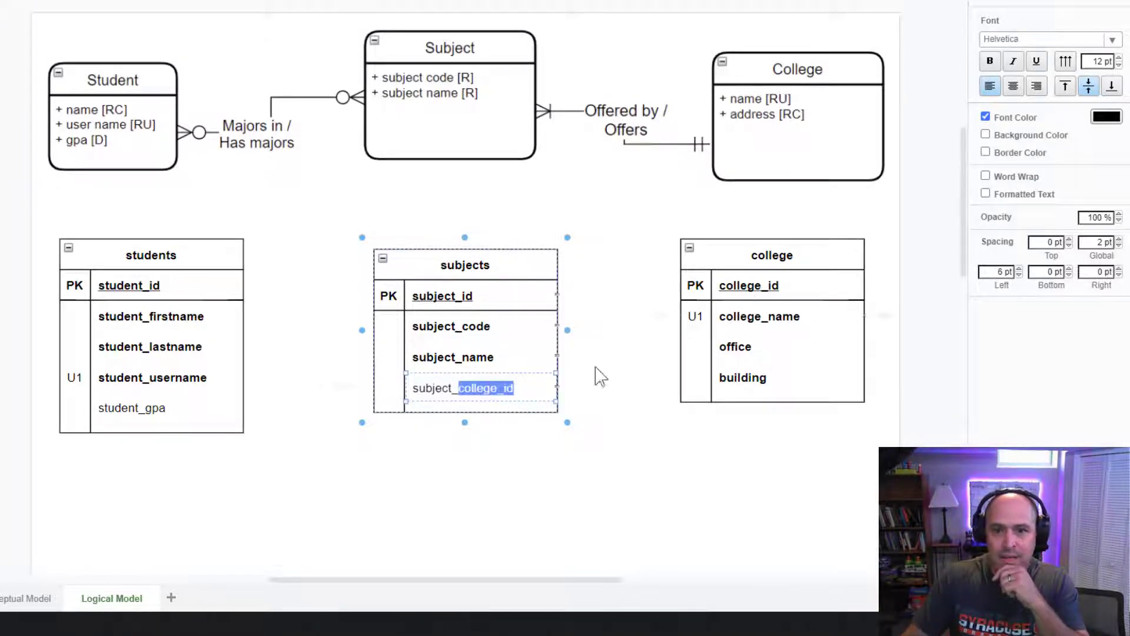
pyautogui.click(436, 391)
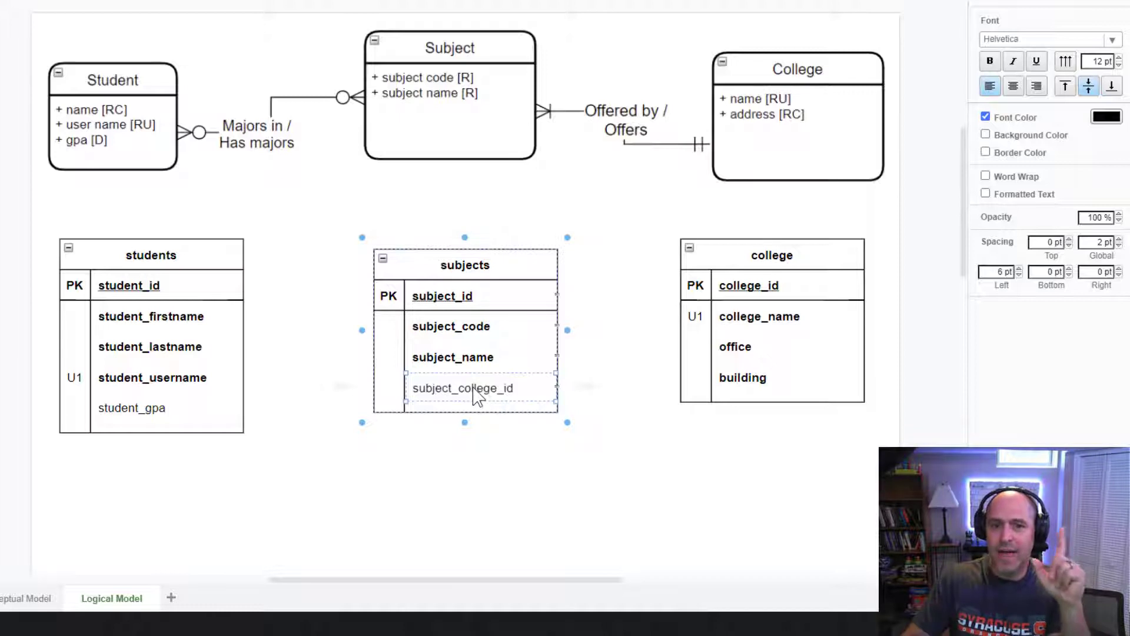
# Mark subject_college_id as foreign key FK1
pyautogui.click(388, 390)
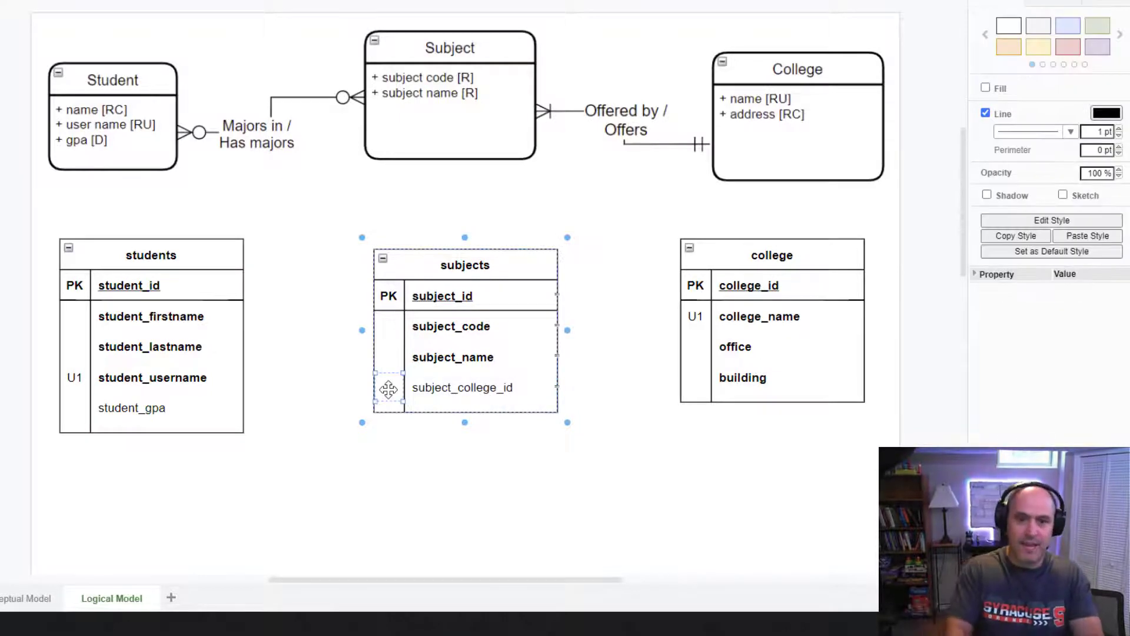
pyautogui.doubleClick(389, 389)
pyautogui.write('FK1')
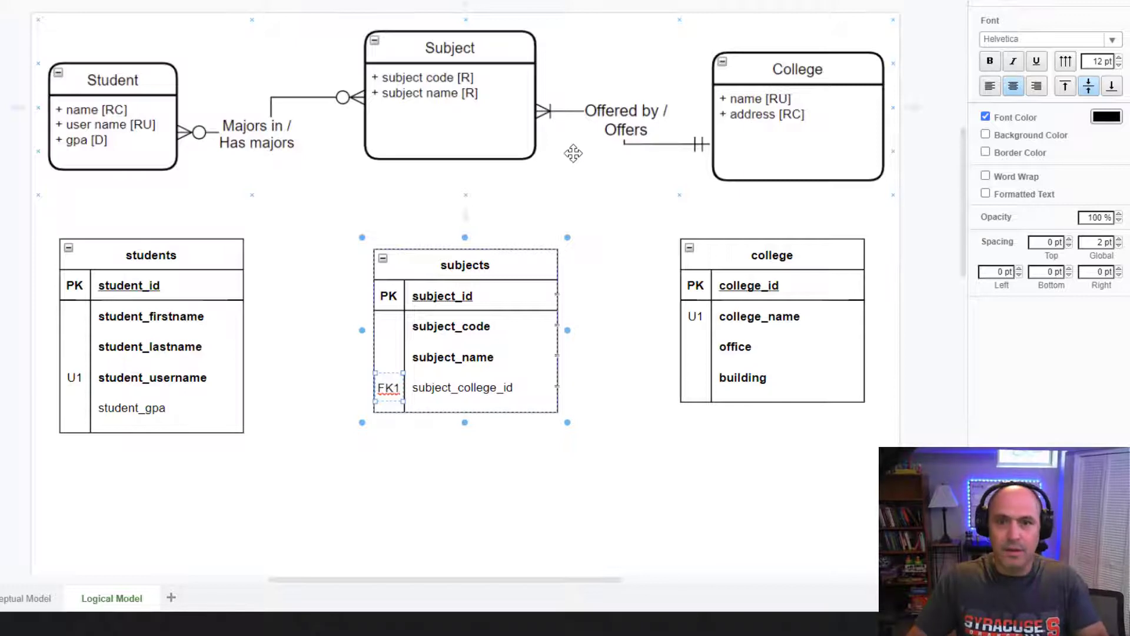
# Bold the subject_college_id label in the subjects table
pyautogui.moveTo(558, 178); pyautogui.dragTo(584, 256)
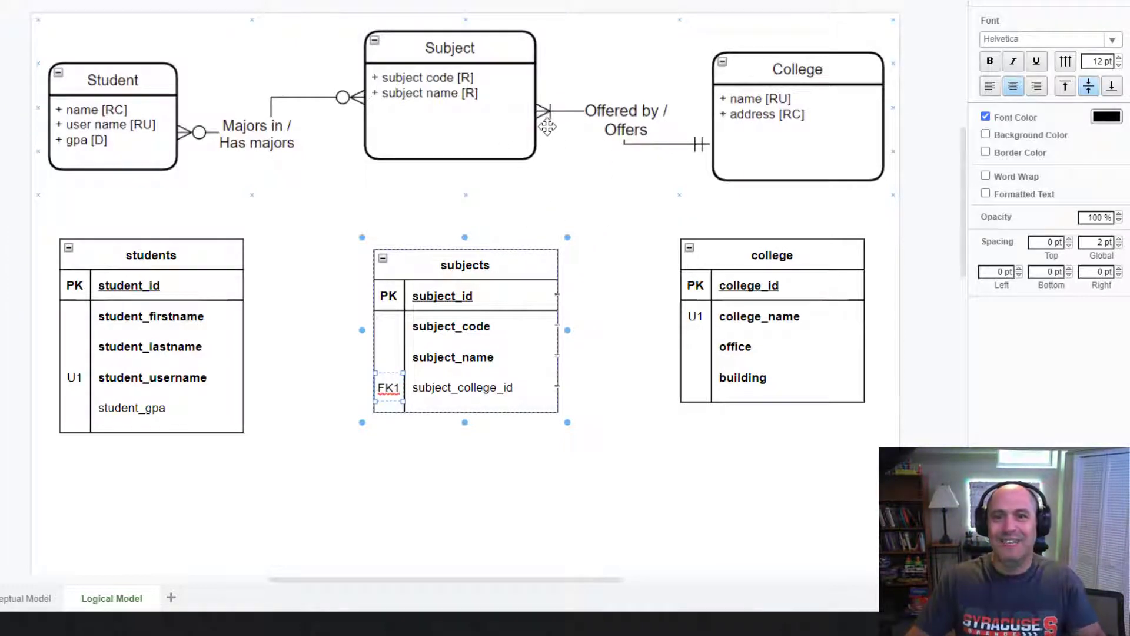
pyautogui.moveTo(546, 126); pyautogui.dragTo(579, 216)
pyautogui.moveTo(383, 370); pyautogui.dragTo(383, 287)
pyautogui.moveTo(696, 159); pyautogui.dragTo(644, 203)
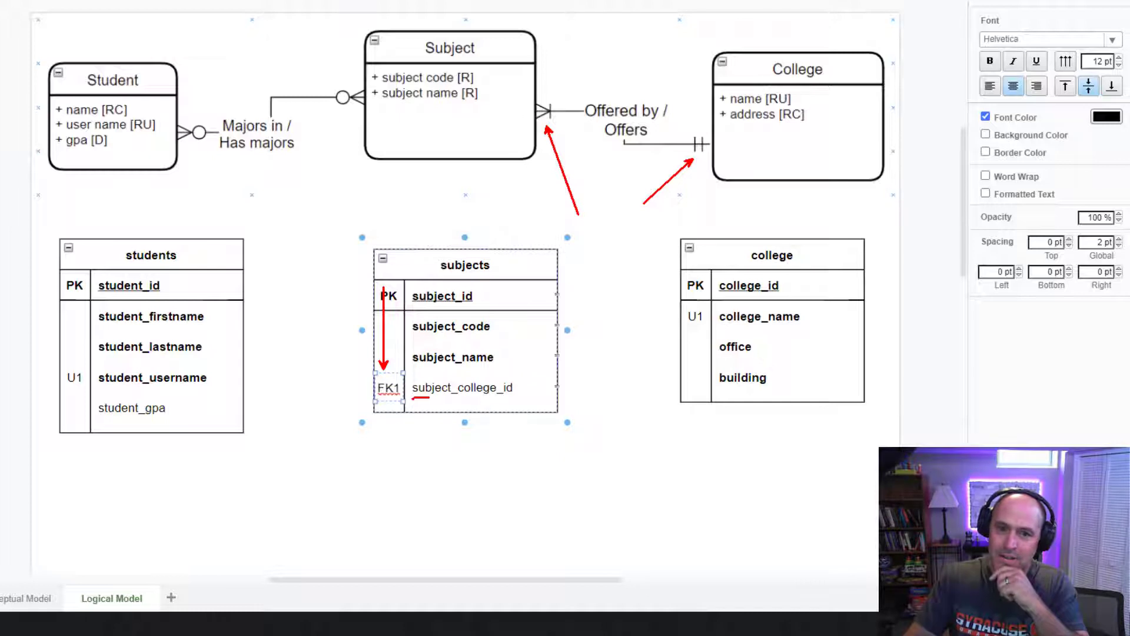
pyautogui.moveTo(516, 401); pyautogui.dragTo(523, 402)
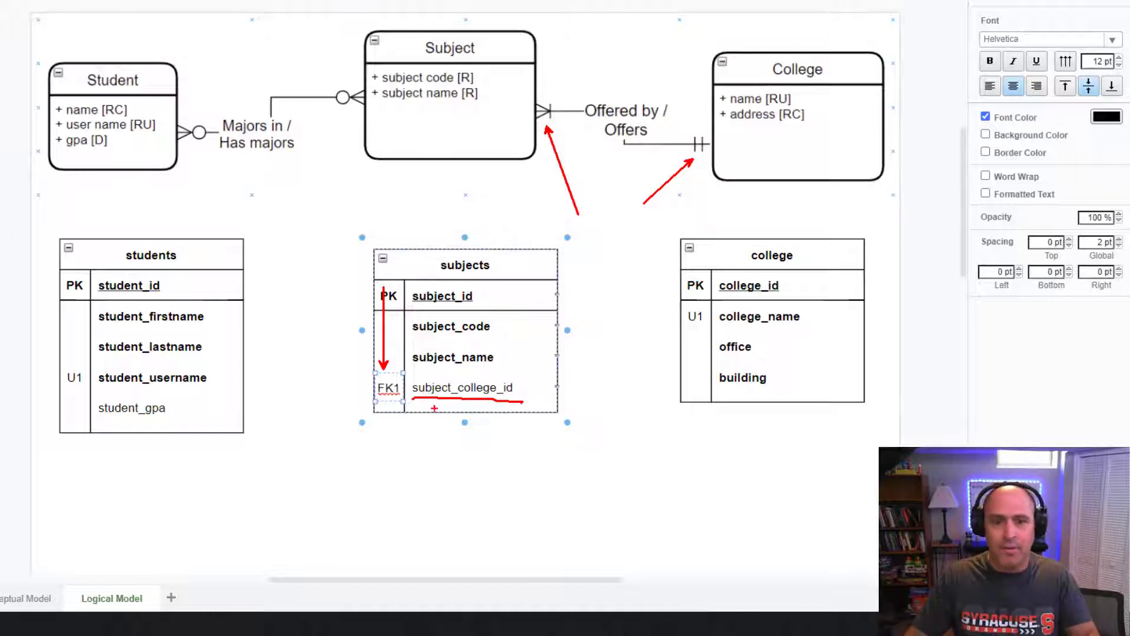
pyautogui.click(454, 391)
pyautogui.doubleClick(456, 395)
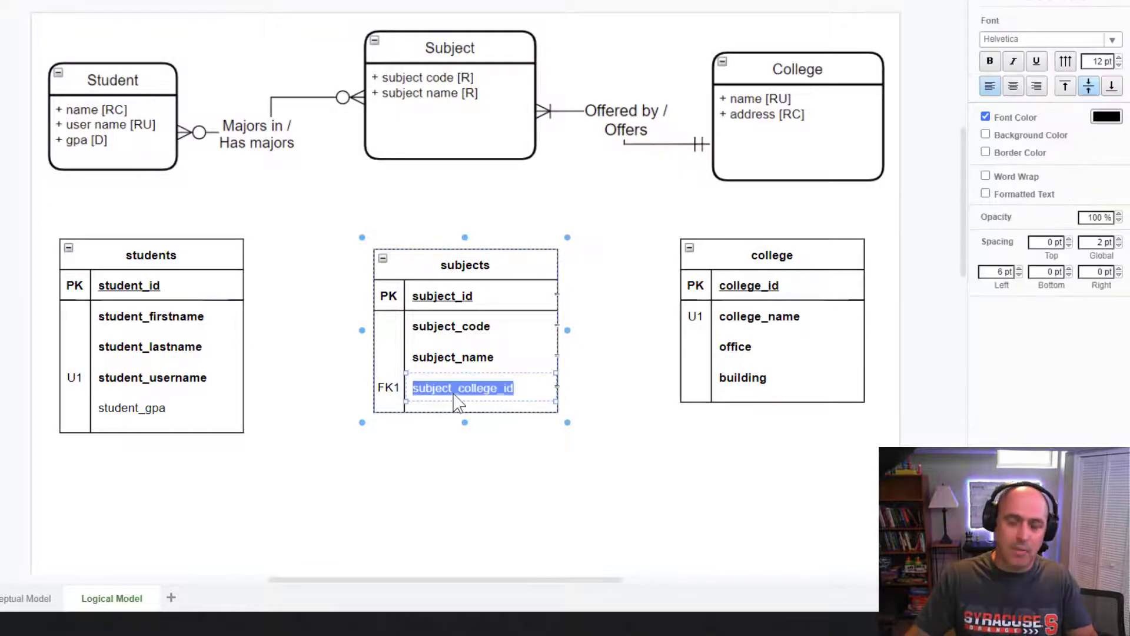
pyautogui.press('Escape')
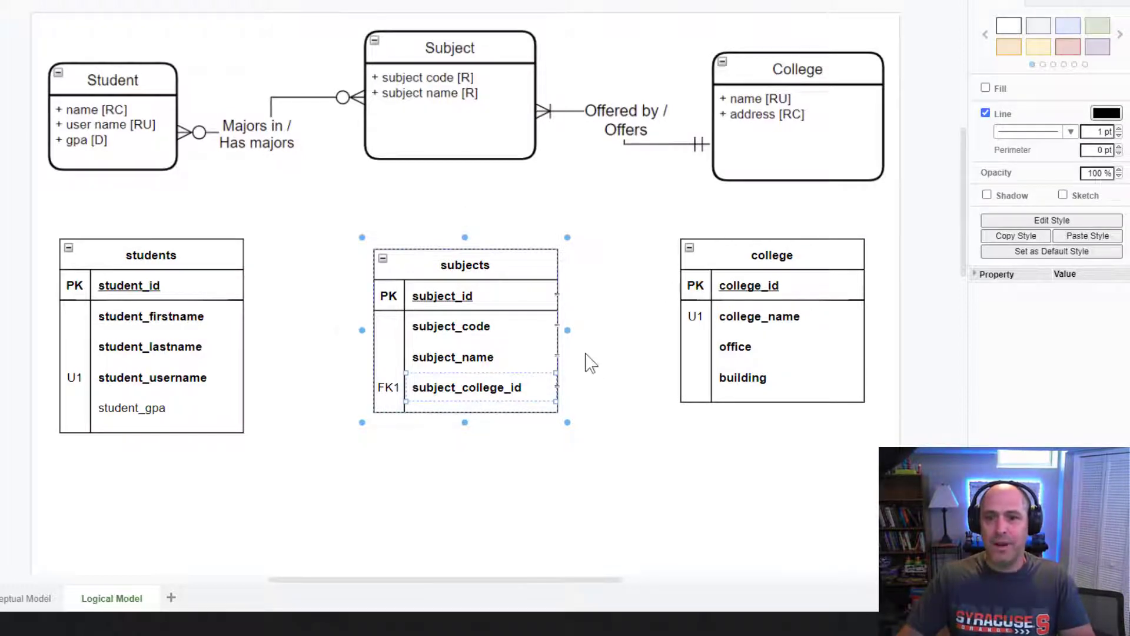
# Connect subject_college_id to the college table with no start marker and a filled arrow end
pyautogui.moveTo(568, 331); pyautogui.dragTo(680, 259)
pyautogui.moveTo(588, 330); pyautogui.dragTo(591, 388)
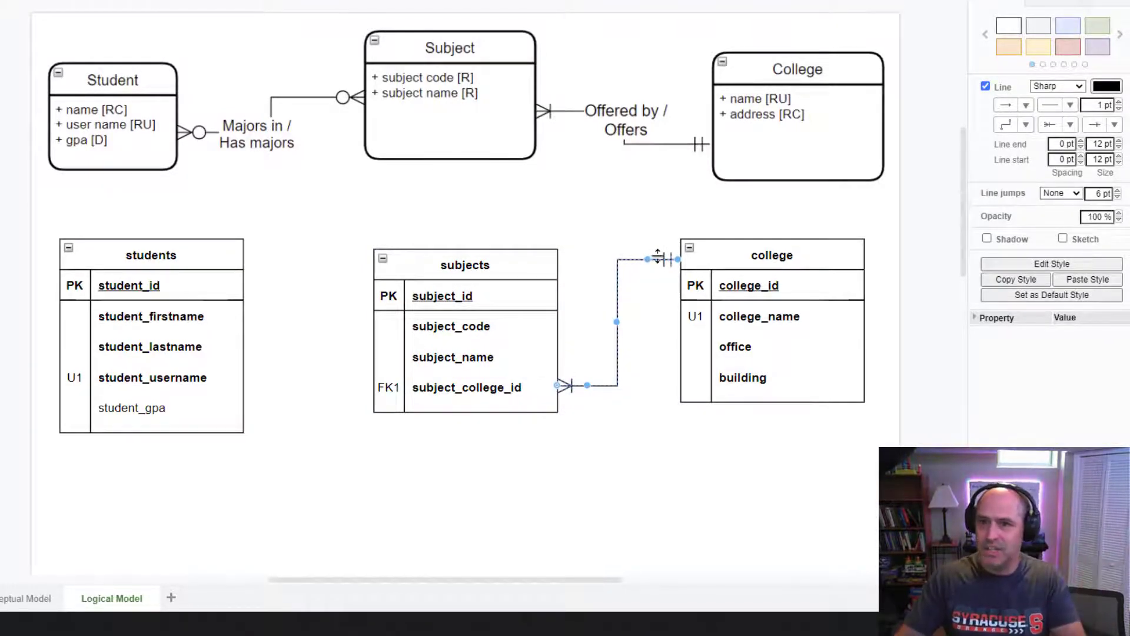
pyautogui.click(1115, 125)
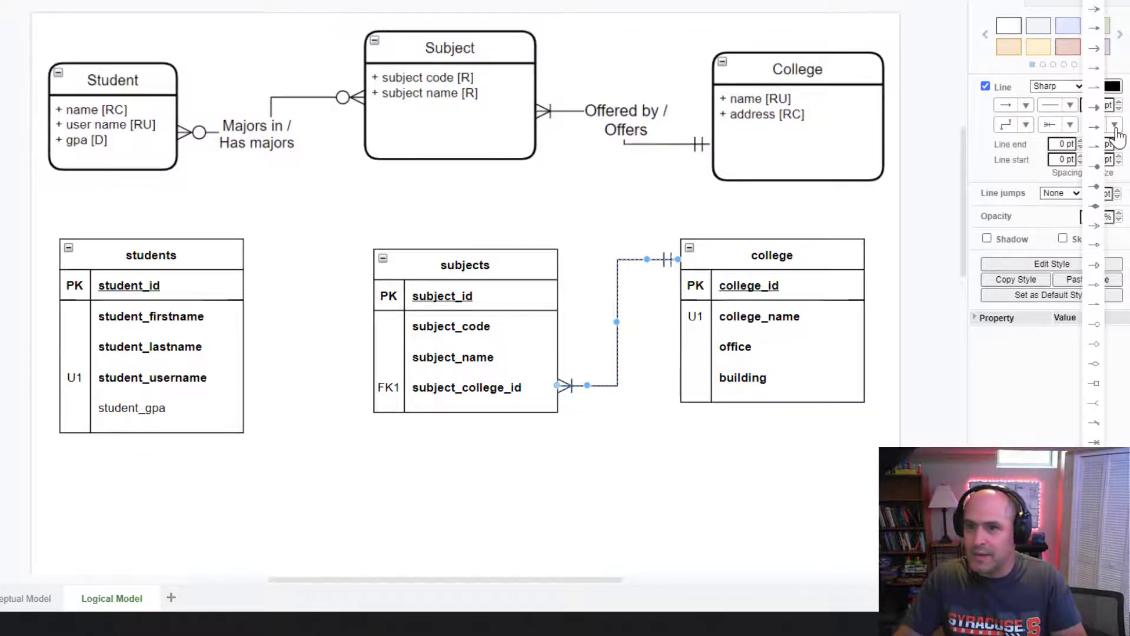
pyautogui.click(1095, 257)
pyautogui.click(1115, 124)
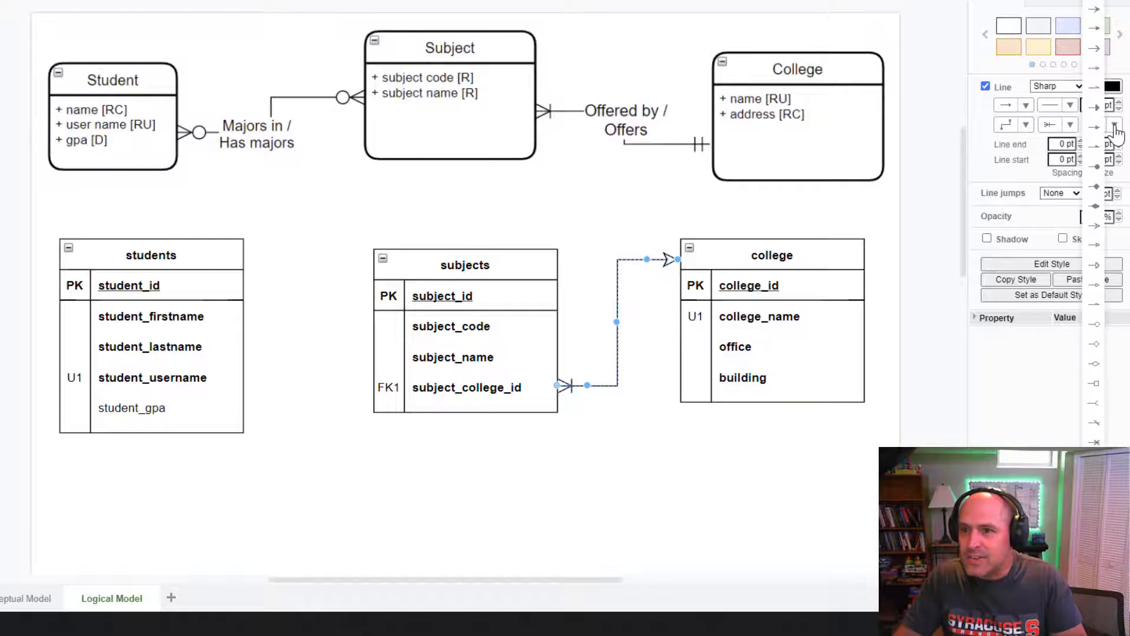
pyautogui.click(1096, 230)
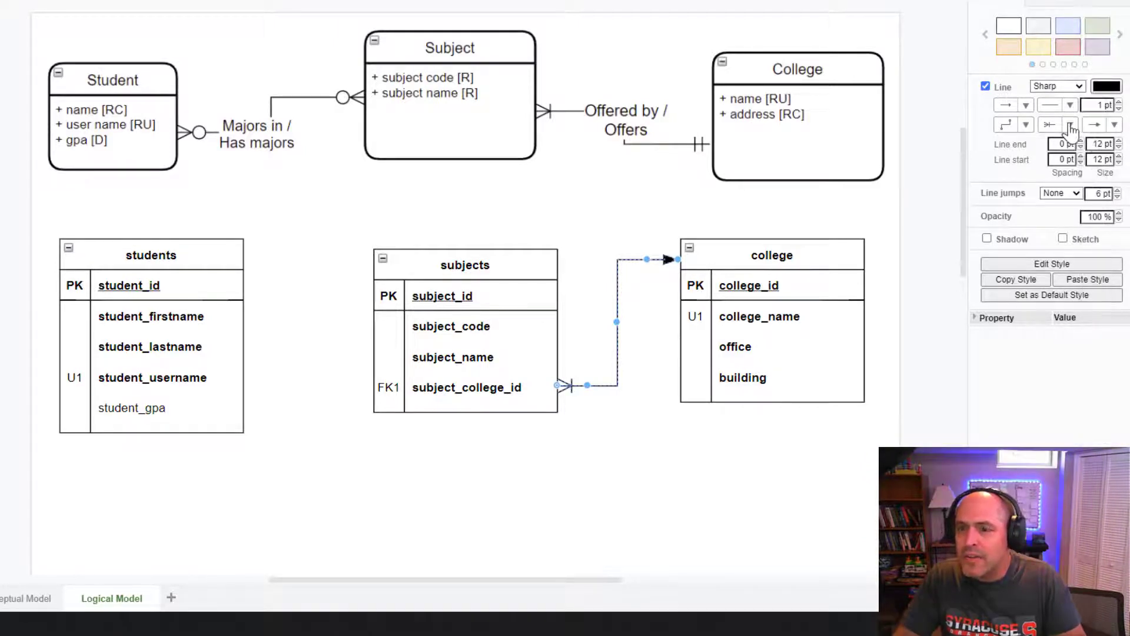
pyautogui.click(1071, 125)
pyautogui.click(1051, 10)
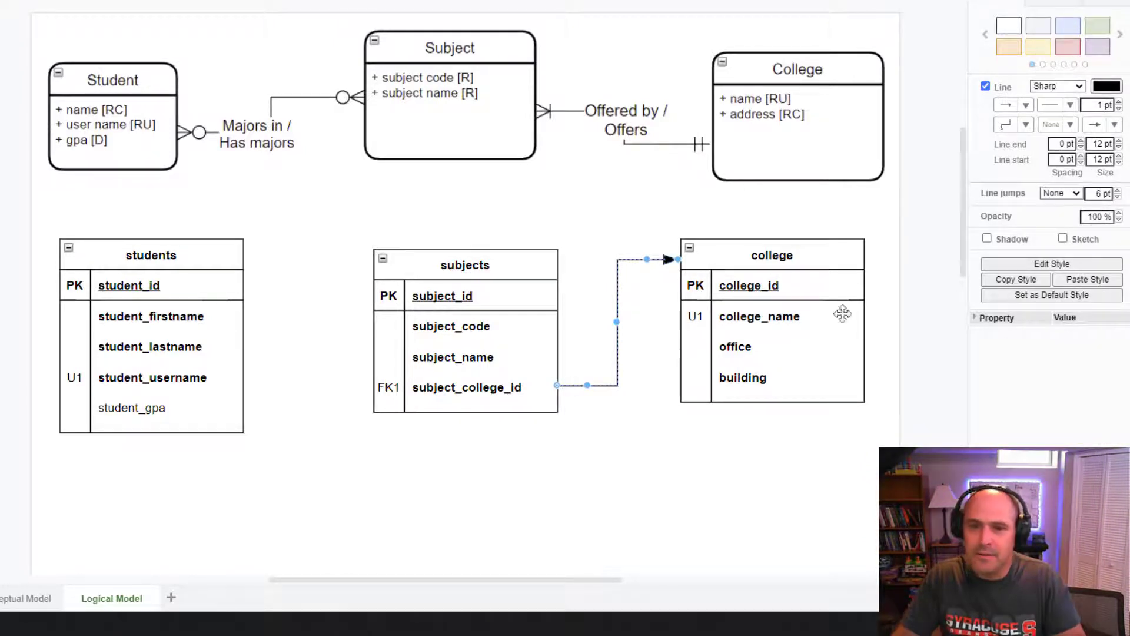
pyautogui.click(655, 464)
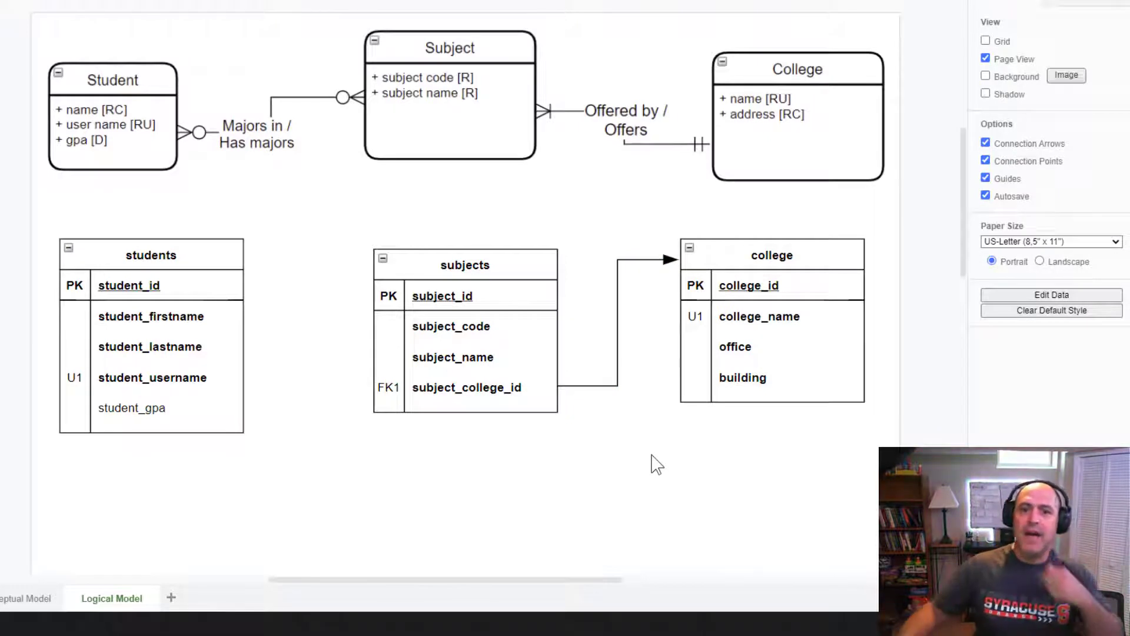
# Settle the subjects FK arrow onto college's college_id row, then scroll down below the ER diagram
pyautogui.hotkey('ctrl', 'z')
pyautogui.click(664, 512)
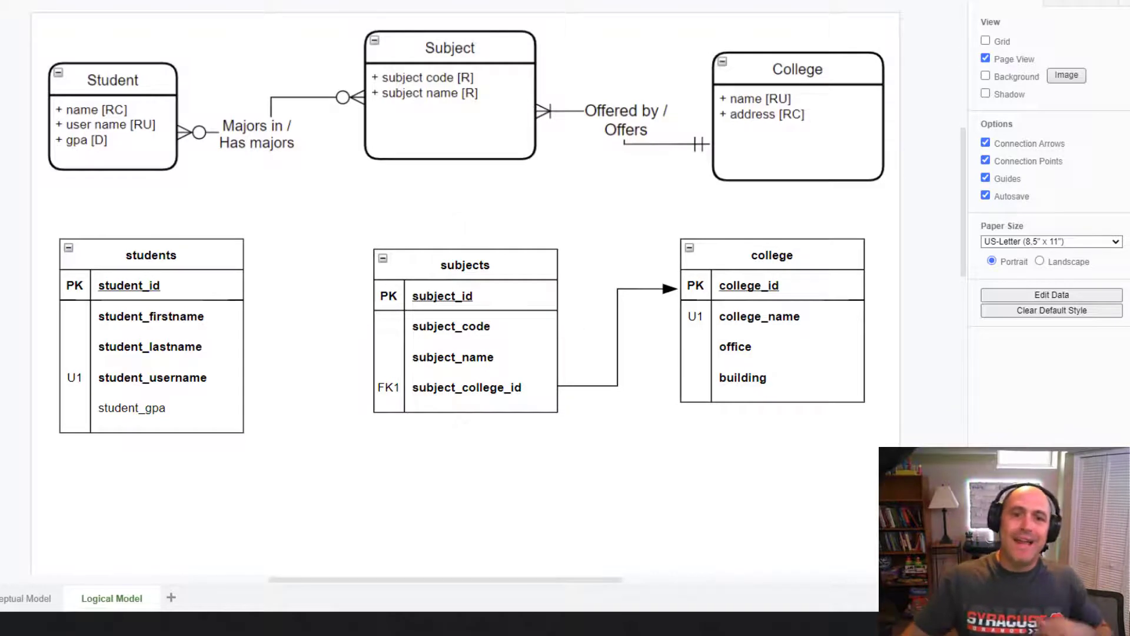
pyautogui.click(257, 111)
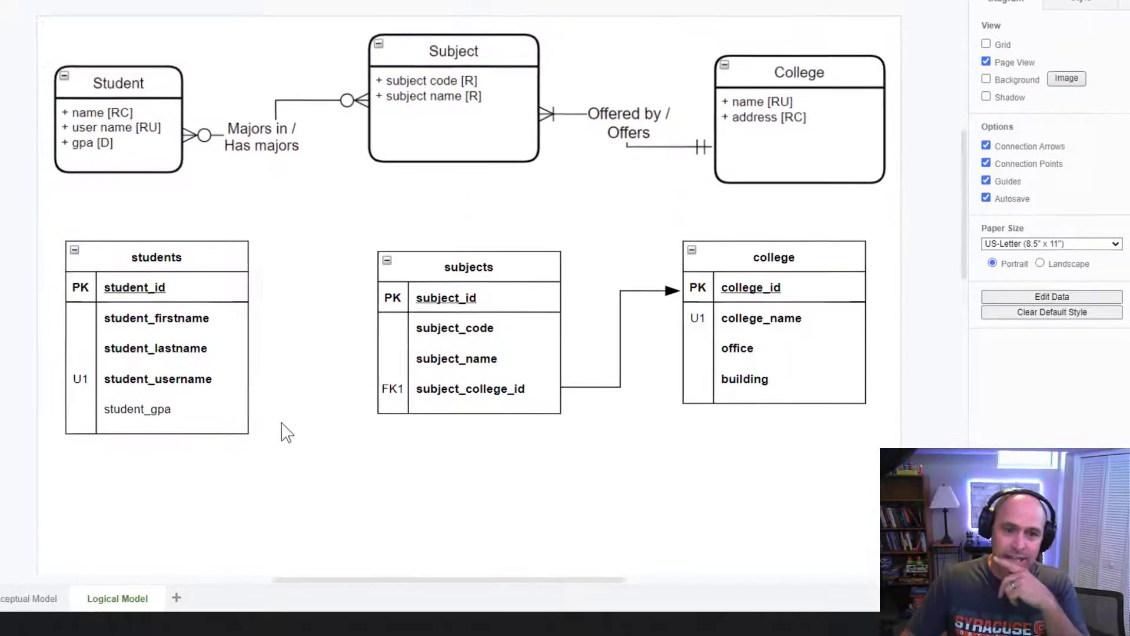
pyautogui.scroll(-2, 313, 495)
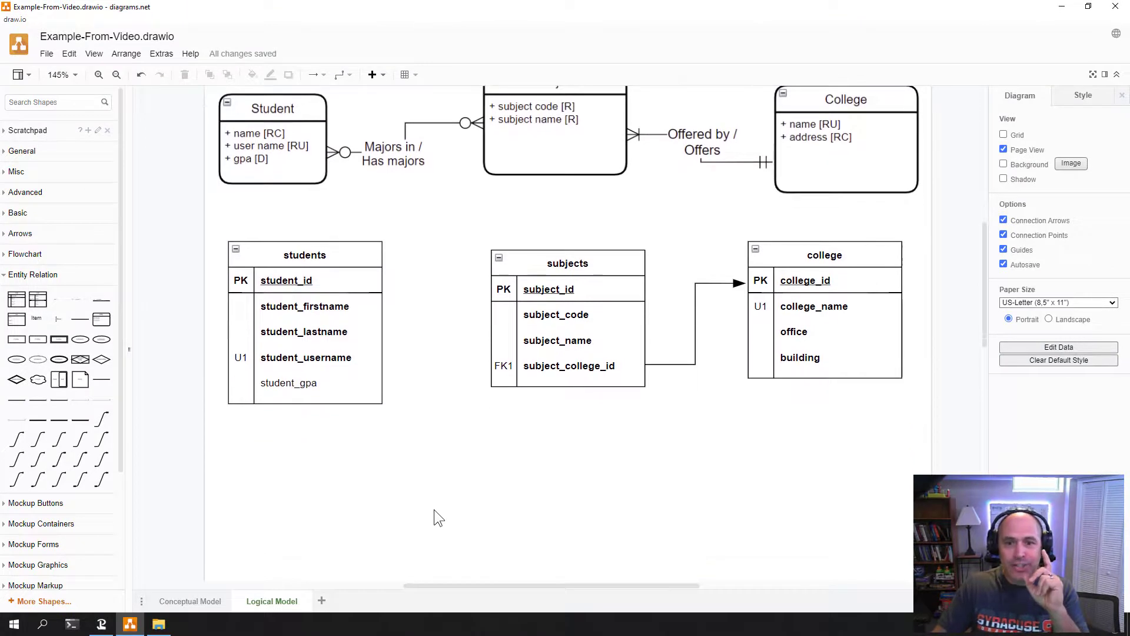
pyautogui.scroll(-2, 434, 505)
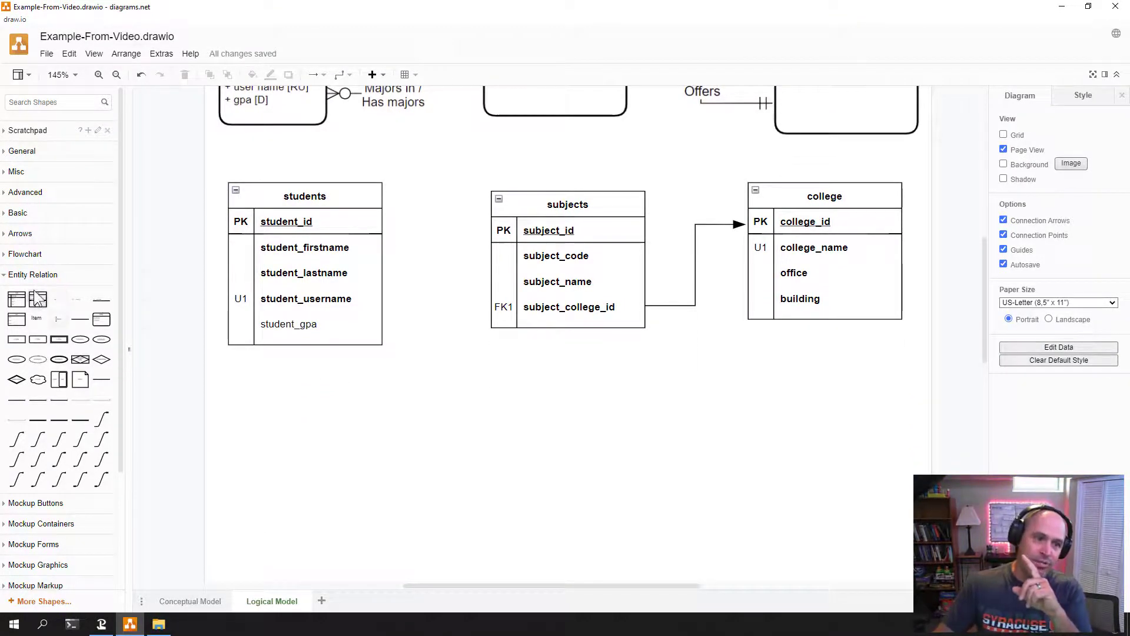
# Place an Entity Relation Table 2 below the existing tables and name it majors
pyautogui.moveTo(35, 300)
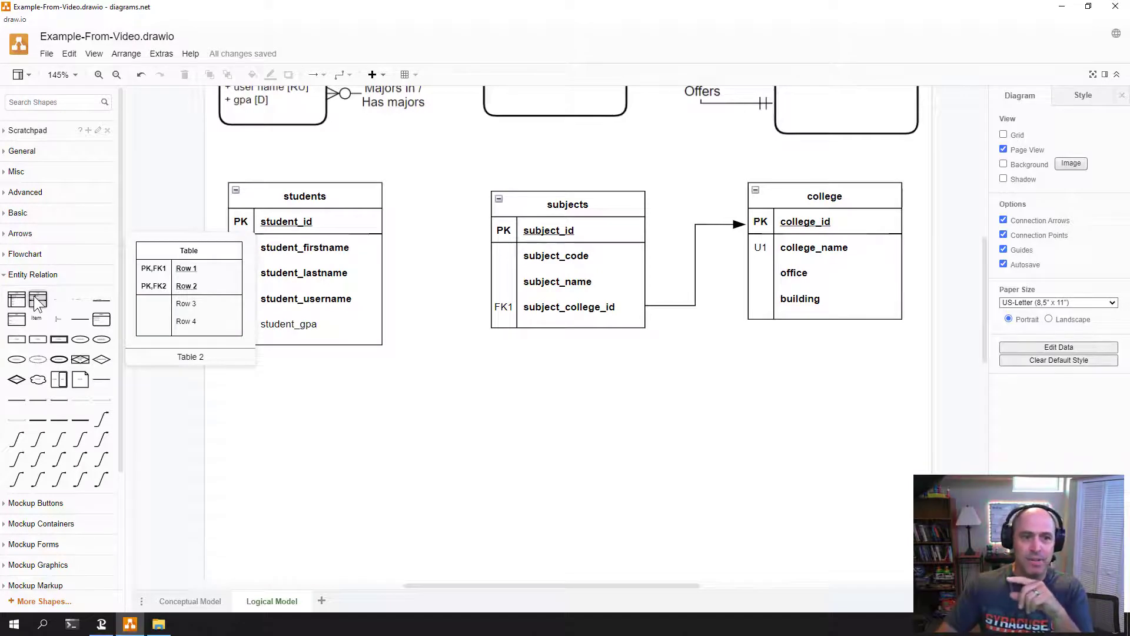
pyautogui.click(34, 296)
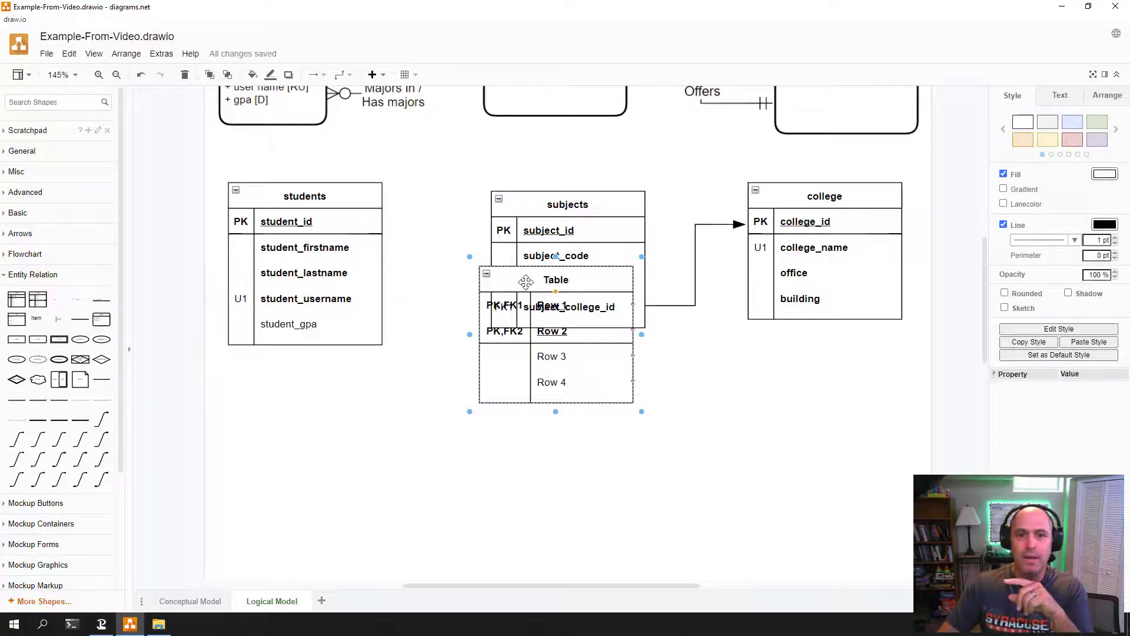
pyautogui.moveTo(526, 282); pyautogui.dragTo(419, 402)
pyautogui.scroll(4, 427, 395)
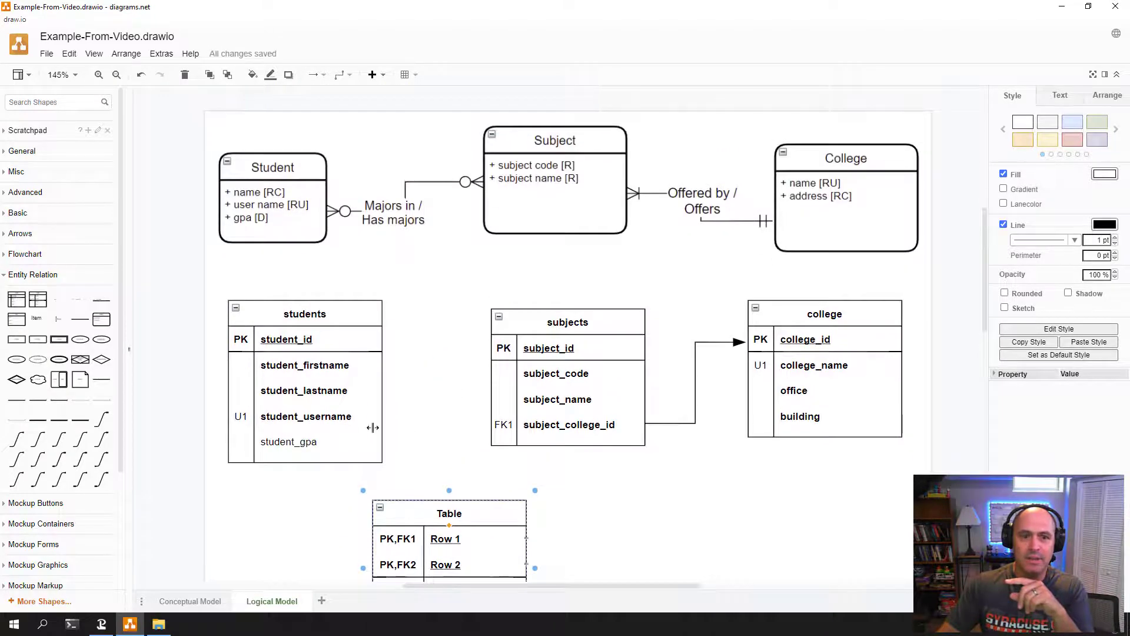
pyautogui.doubleClick(452, 513)
pyautogui.write('majors')
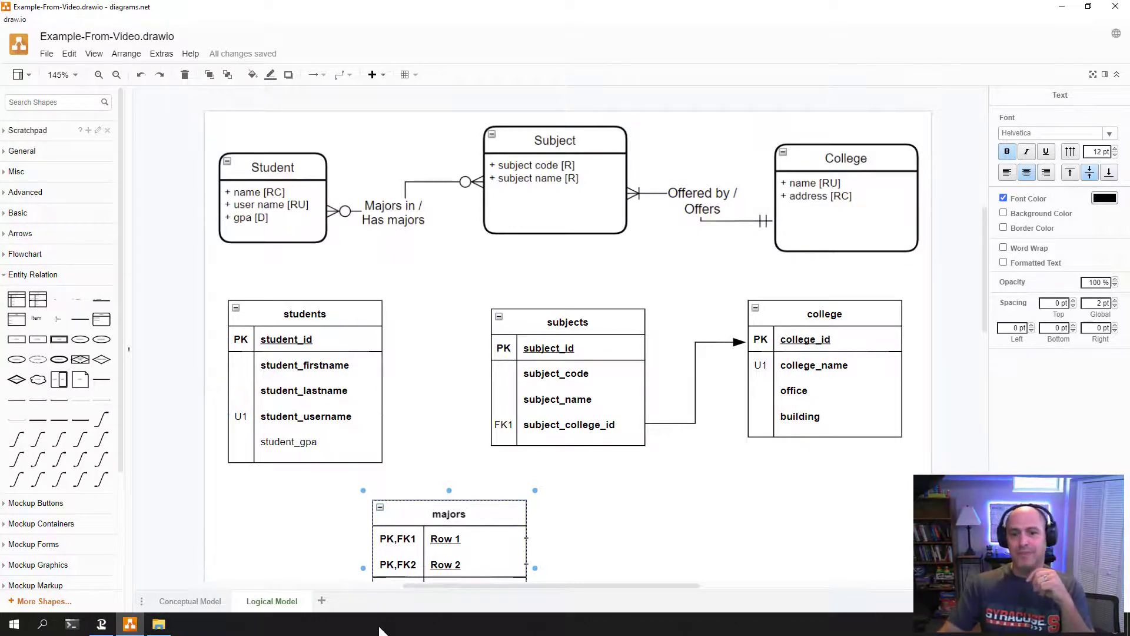
pyautogui.scroll(-4, 599, 535)
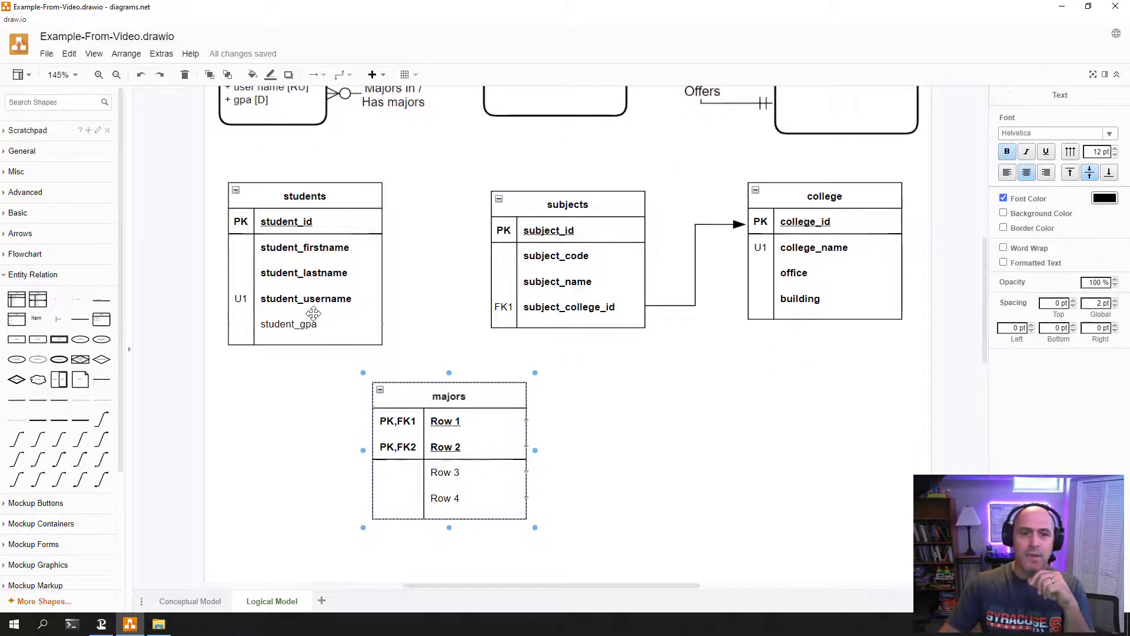
pyautogui.scroll(4, 469, 465)
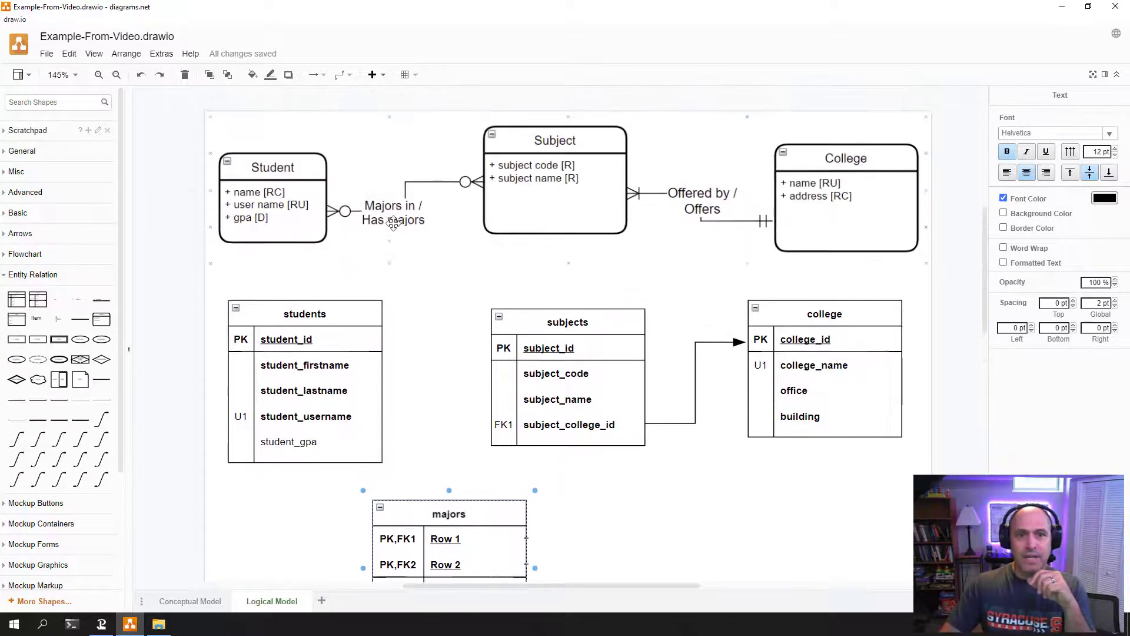
pyautogui.scroll(-4, 454, 523)
# Remove the empty Row 3 and Row 4 placeholders from the majors table
pyautogui.click(457, 476)
pyautogui.doubleClick(457, 475)
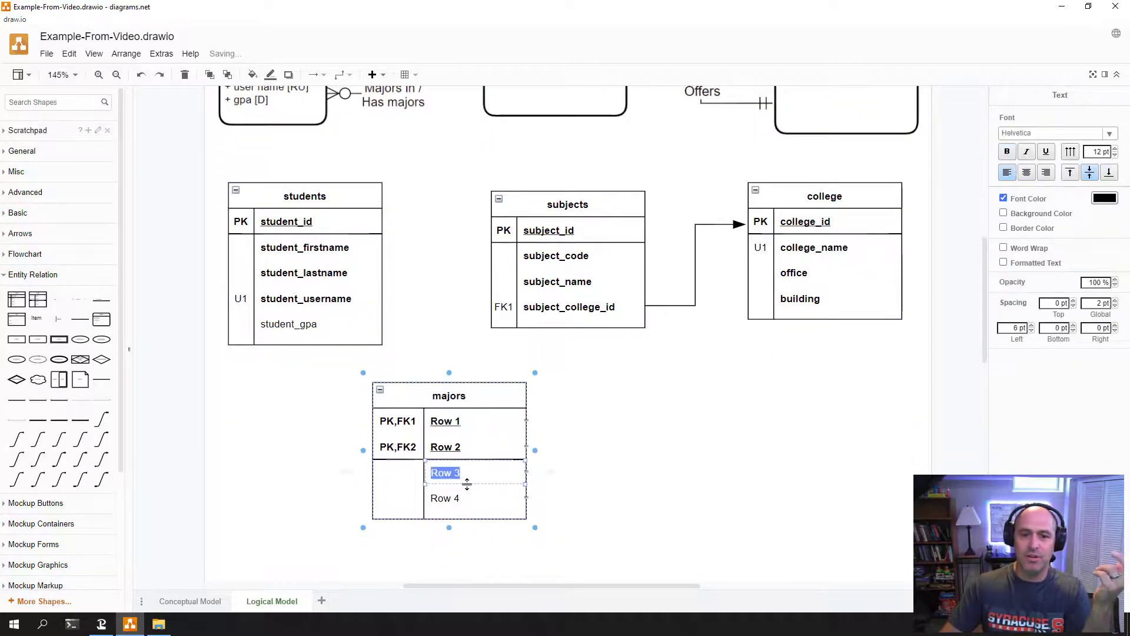
pyautogui.press('Escape')
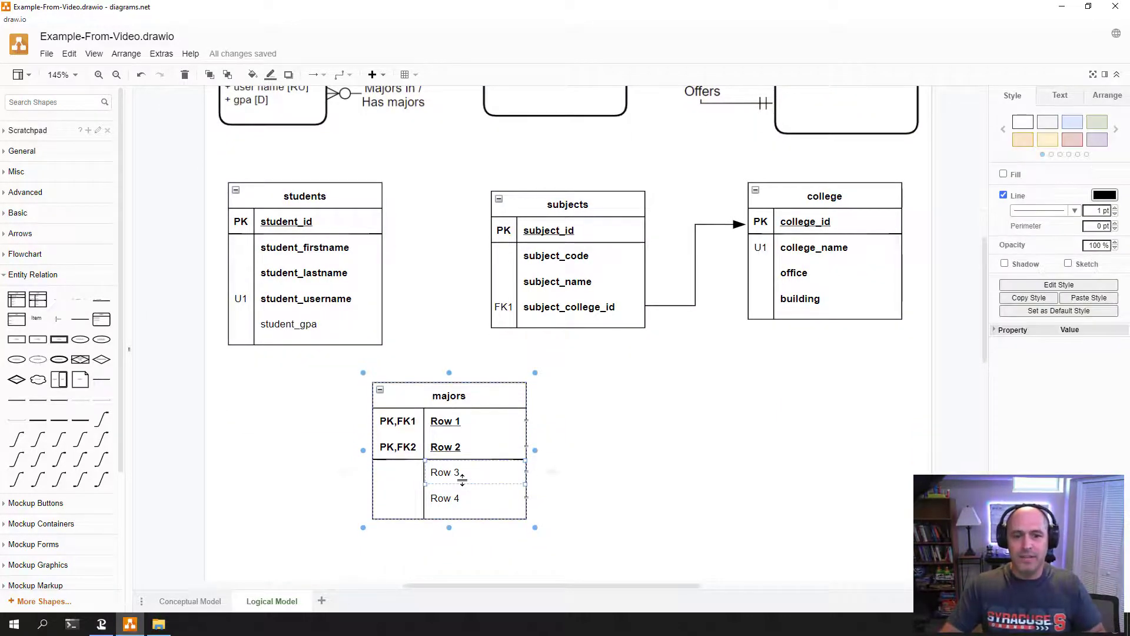
pyautogui.click(456, 402)
pyautogui.scroll(4, 437, 312)
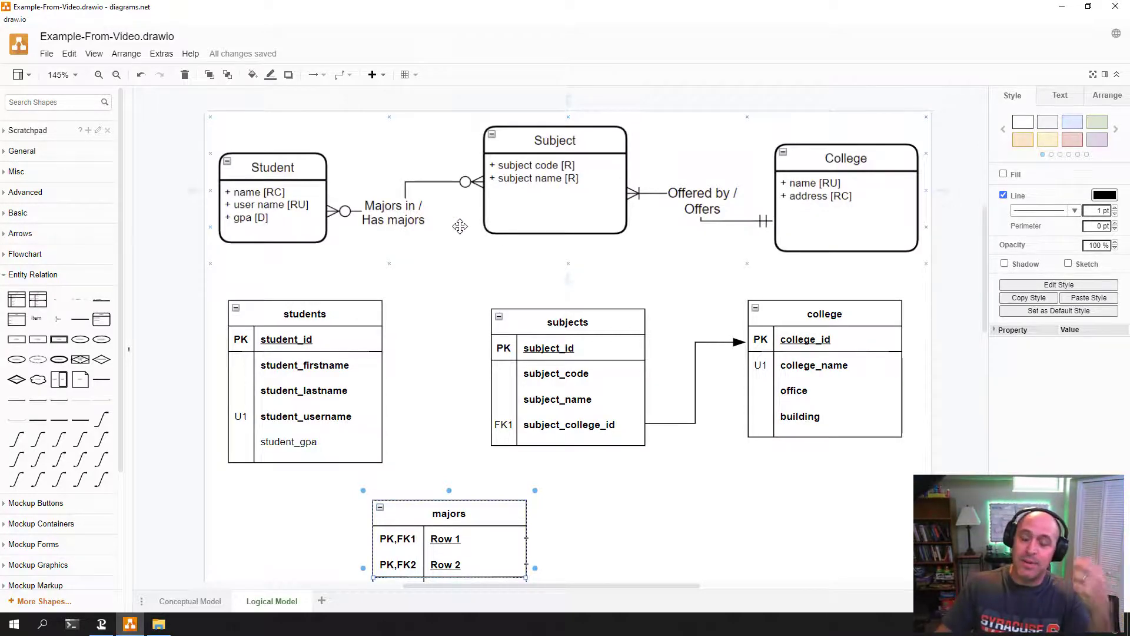
pyautogui.scroll(-3, 474, 314)
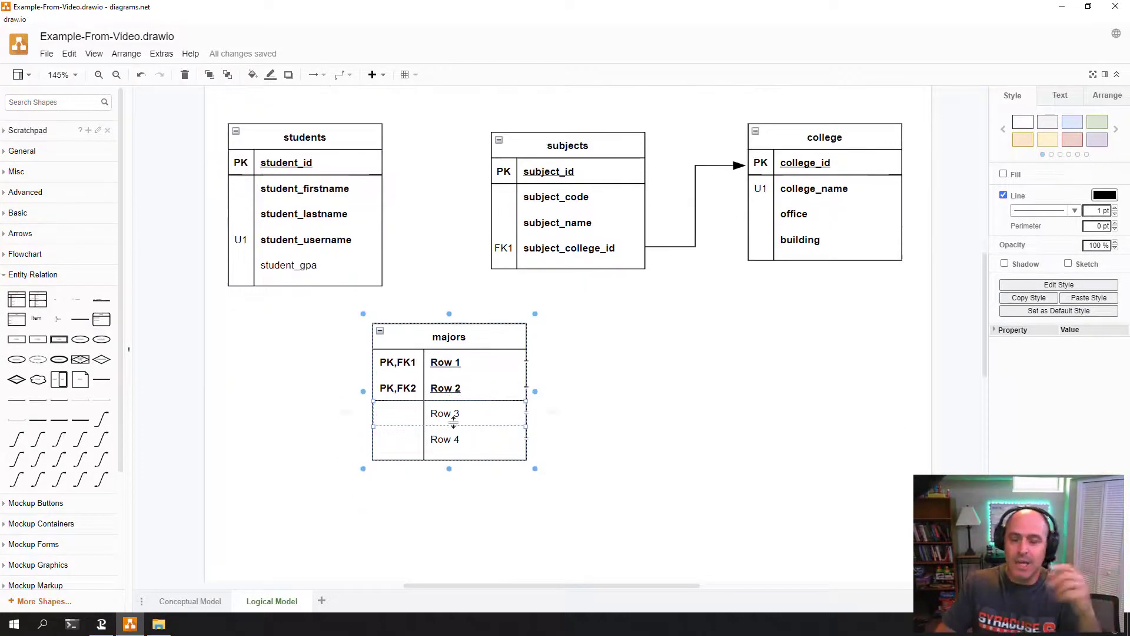
pyautogui.scroll(2, 449, 383)
pyautogui.scroll(-2, 450, 412)
pyautogui.press('Delete')
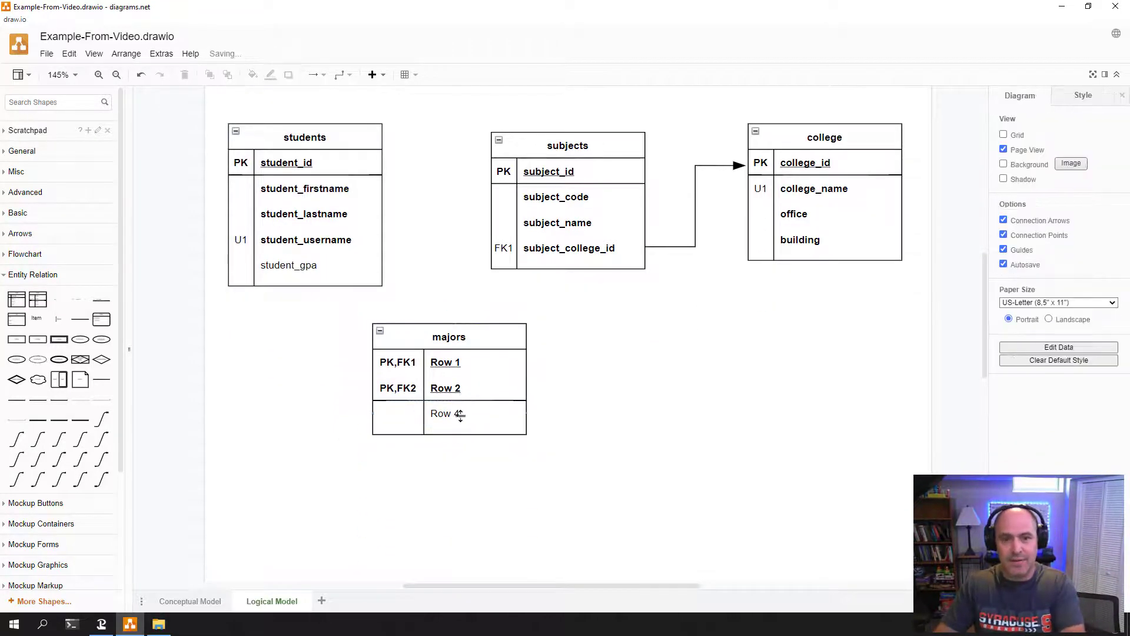
pyautogui.doubleClick(460, 415)
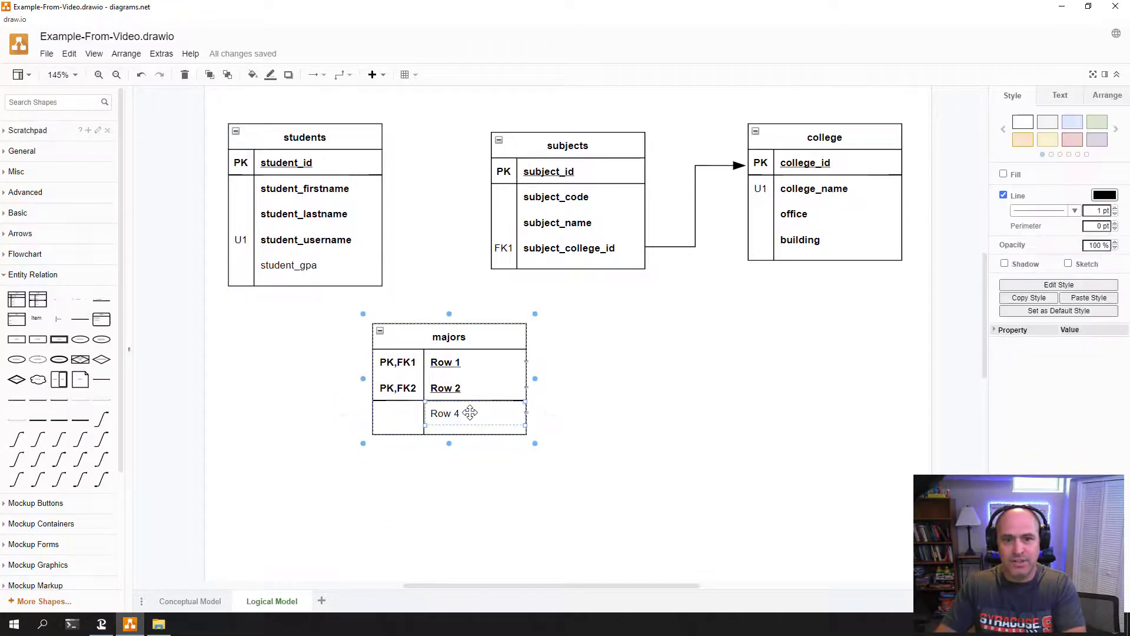
pyautogui.press('Escape')
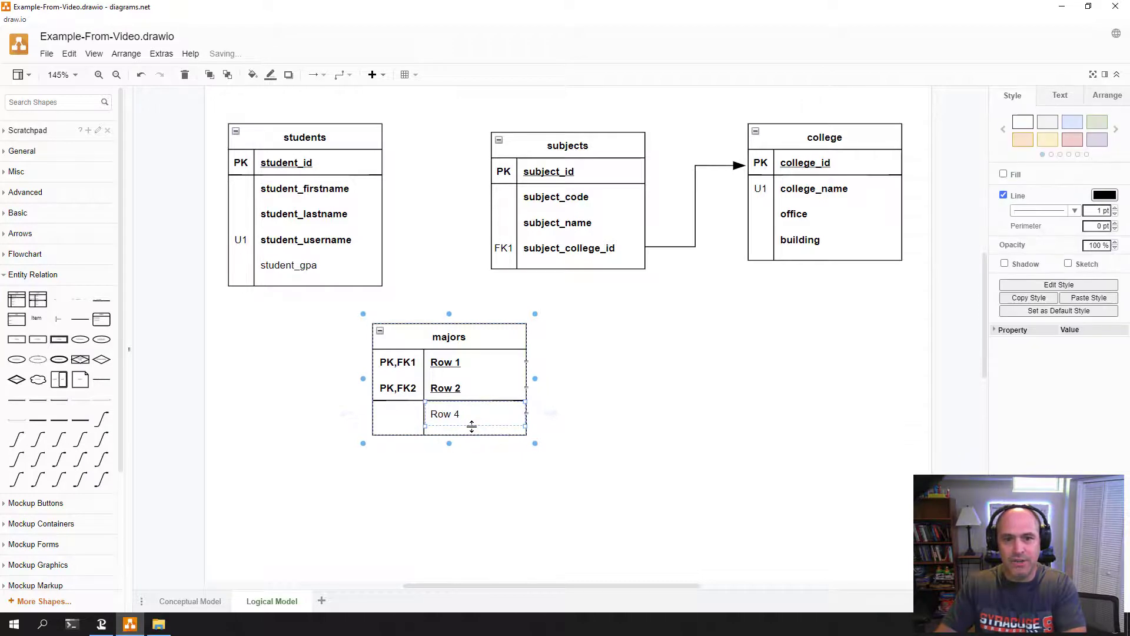
pyautogui.press('Delete')
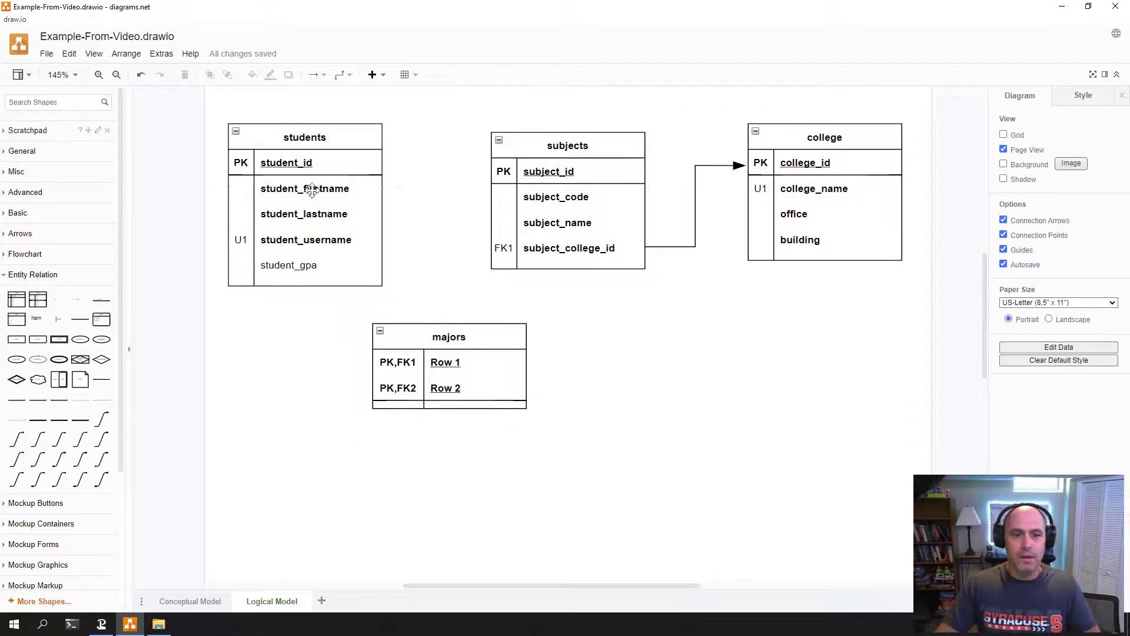
# Name the majors key rows major_student_id (PK,FK1) and major_subject_id (PK,FK2)
pyautogui.doubleClick(445, 363)
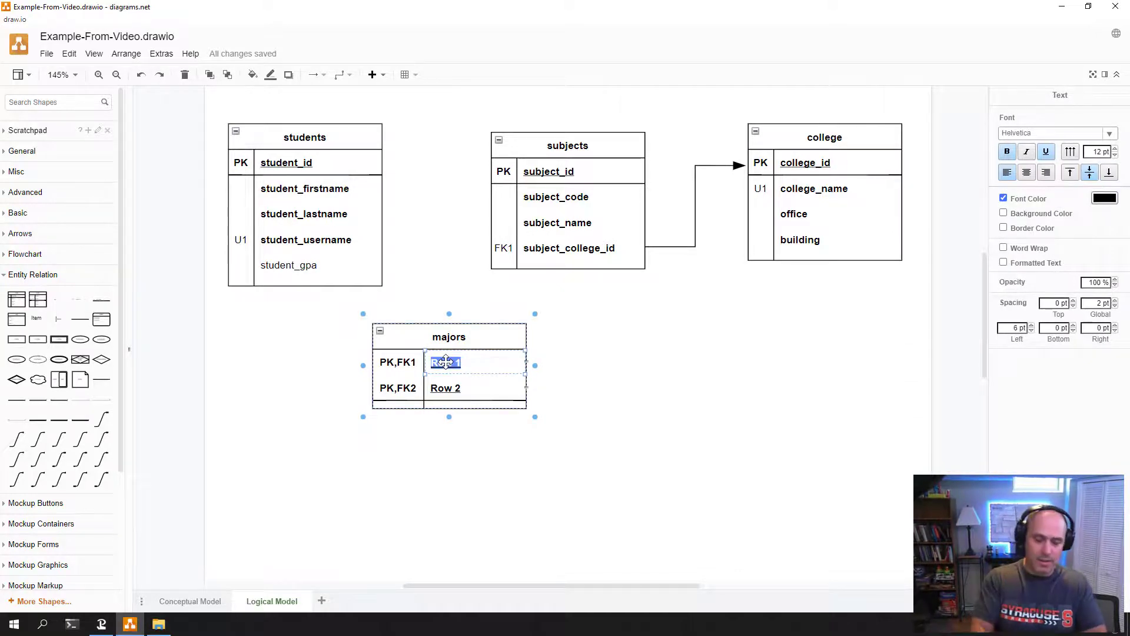
pyautogui.write('major_student_id')
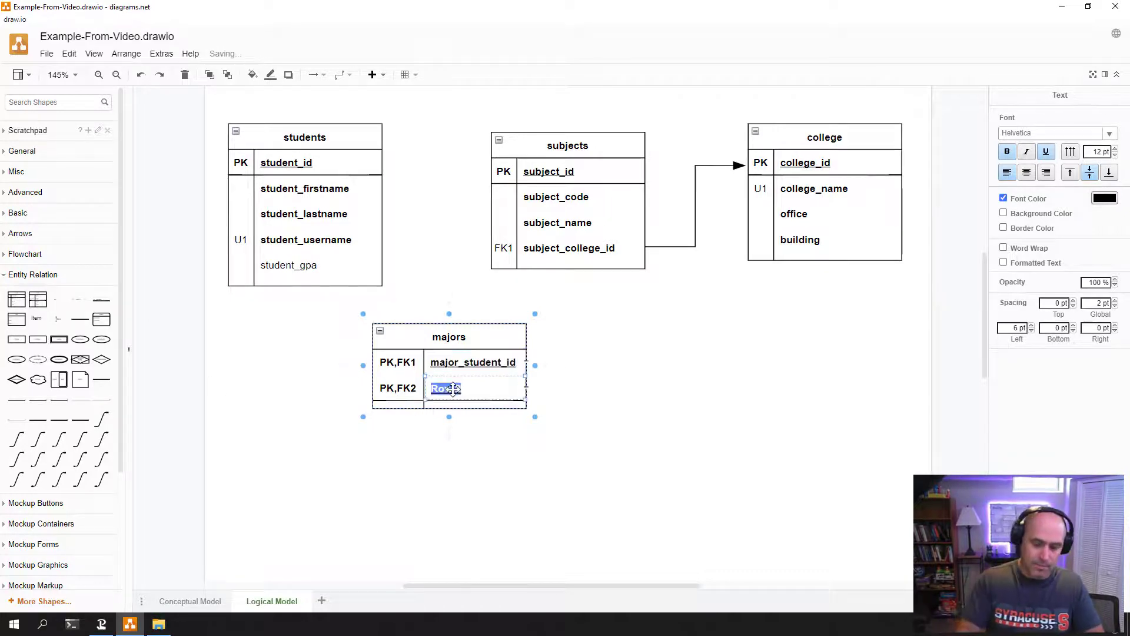
pyautogui.write('major_subj')
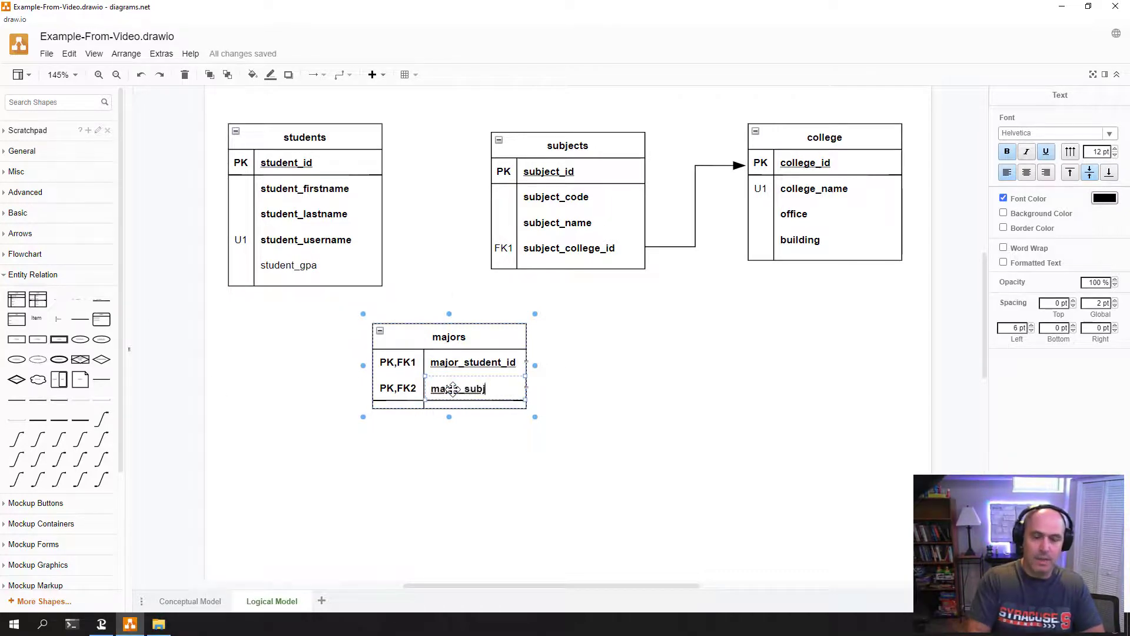
pyautogui.write('ect_id')
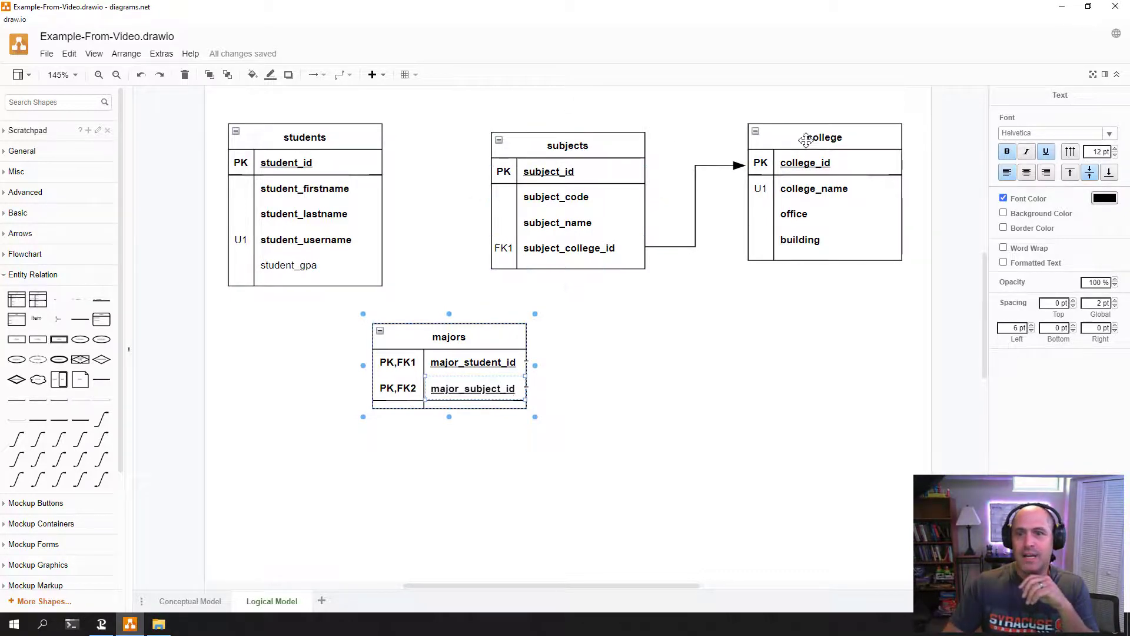
# Rearrange college, subjects, majors and students tables to make room for the new links
pyautogui.moveTo(833, 136); pyautogui.dragTo(838, 310)
pyautogui.moveTo(568, 145); pyautogui.dragTo(612, 231)
pyautogui.click(434, 331)
pyautogui.moveTo(434, 332); pyautogui.dragTo(387, 363)
pyautogui.moveTo(295, 146); pyautogui.dragTo(327, 144)
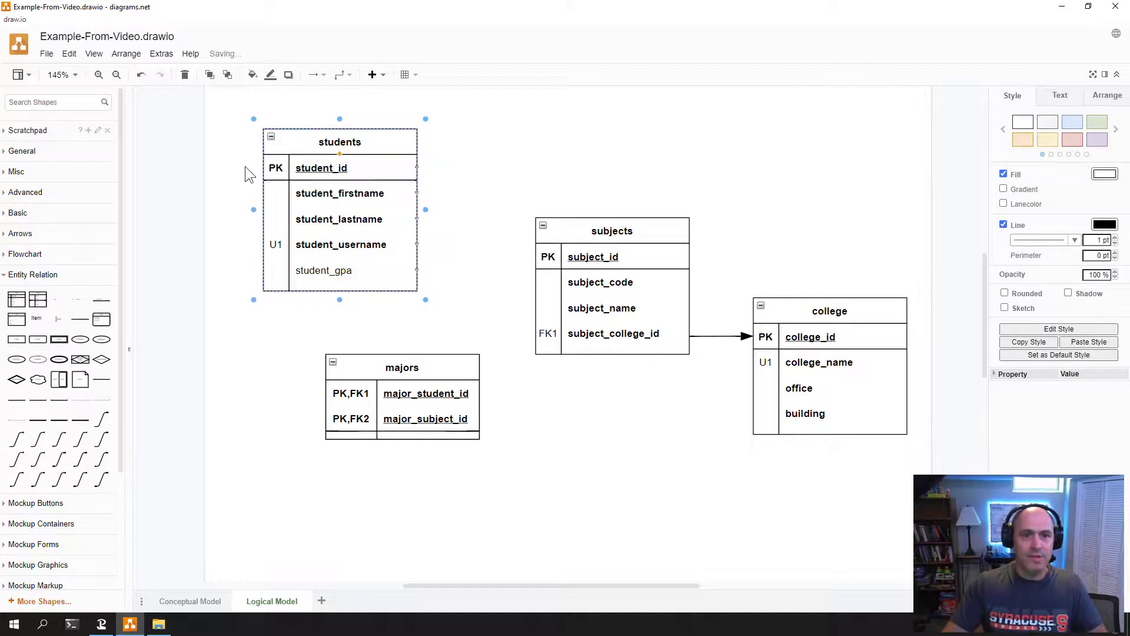
# Draw FK arrows from majors to students' student_id and subjects' subject_id
pyautogui.moveTo(270, 171); pyautogui.dragTo(240, 417)
pyautogui.press('Delete')
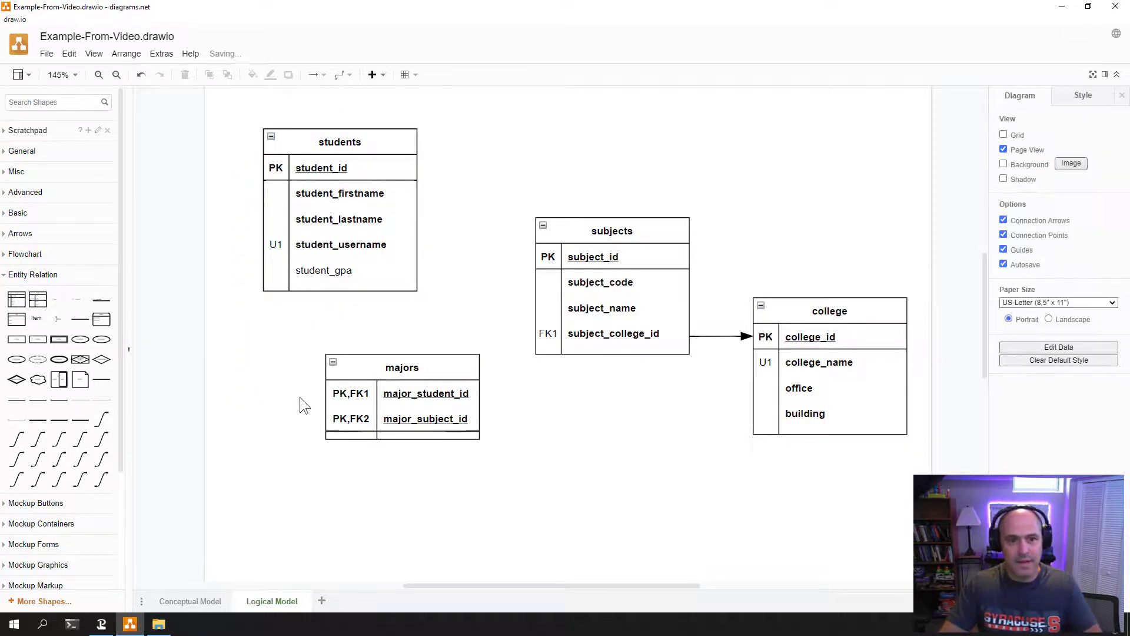
pyautogui.moveTo(298, 391); pyautogui.dragTo(260, 168)
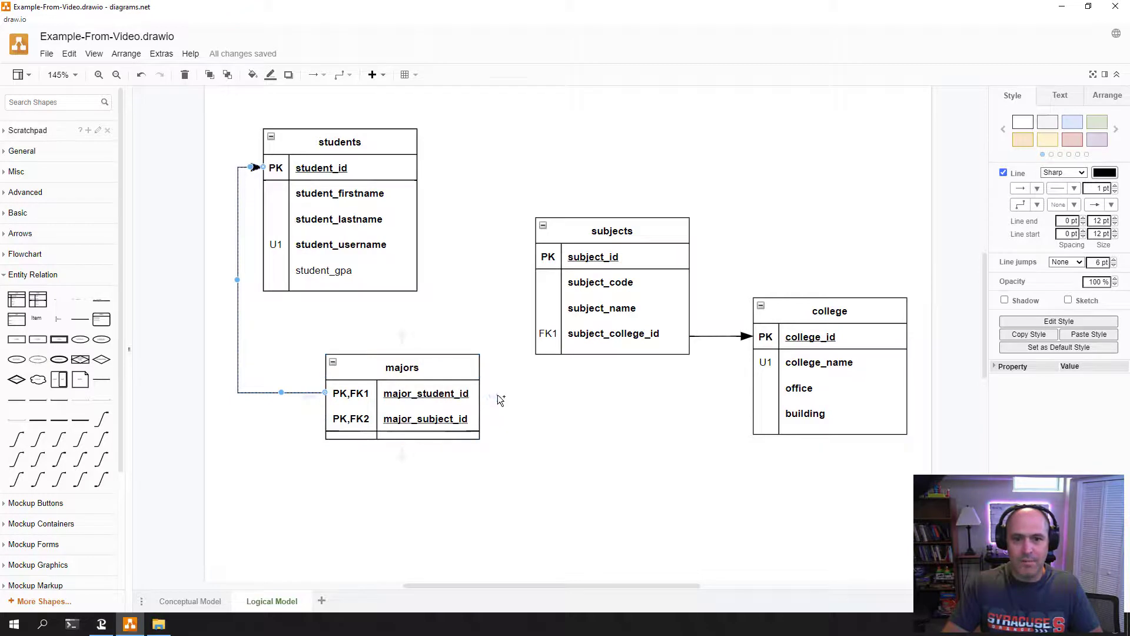
pyautogui.moveTo(498, 398); pyautogui.dragTo(533, 252)
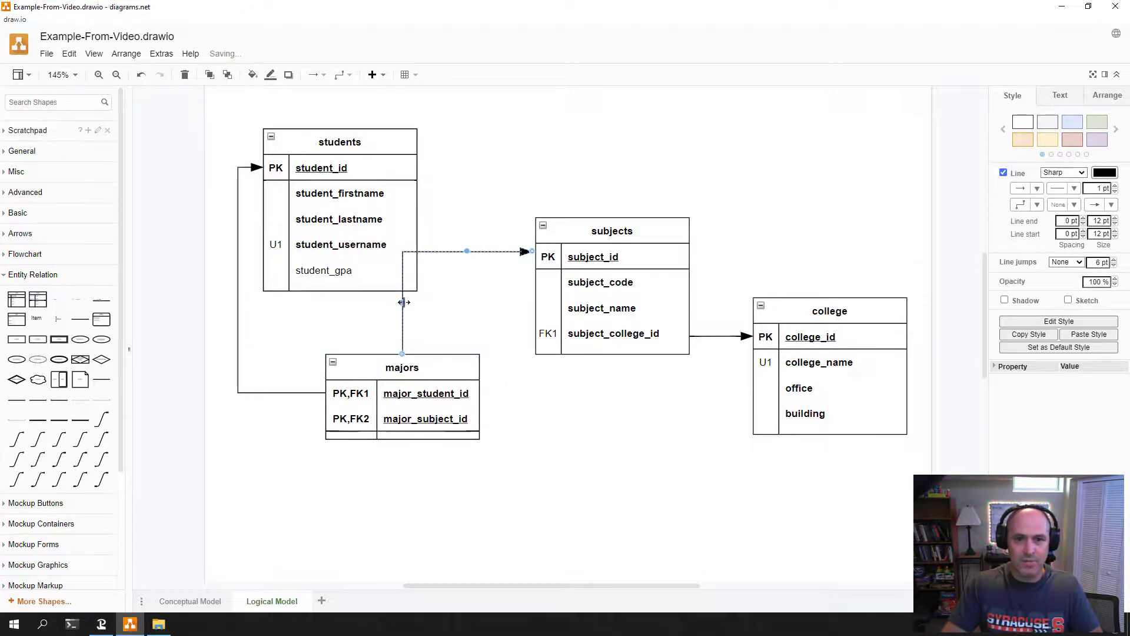
pyautogui.moveTo(404, 300); pyautogui.dragTo(497, 421)
pyautogui.moveTo(410, 377); pyautogui.dragTo(377, 377)
pyautogui.click(558, 503)
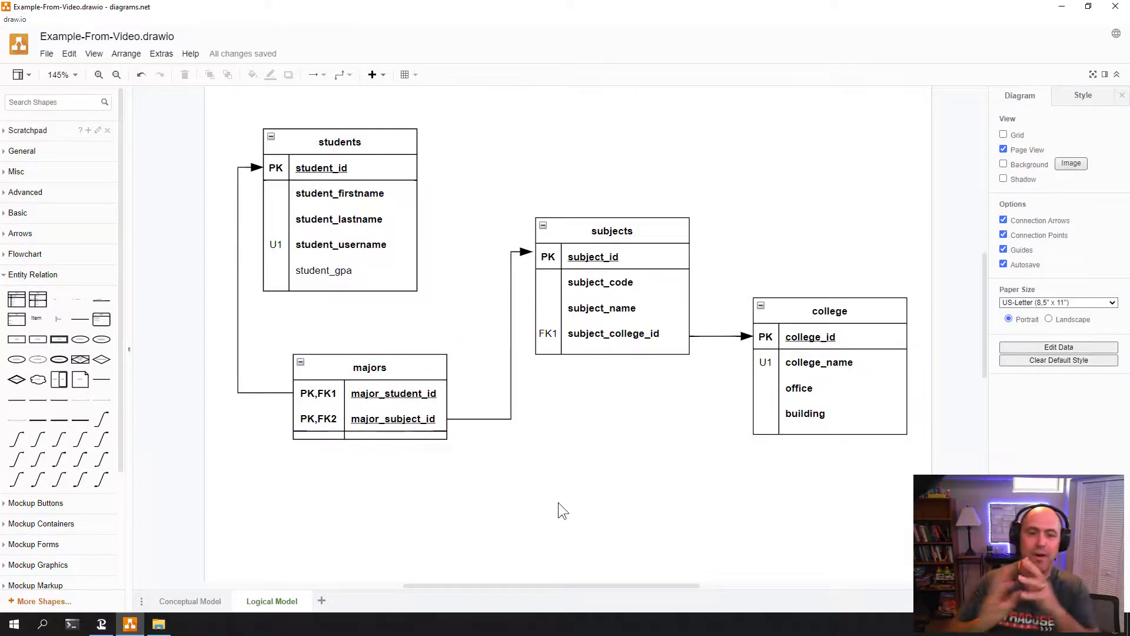
pyautogui.scroll(4, 524, 492)
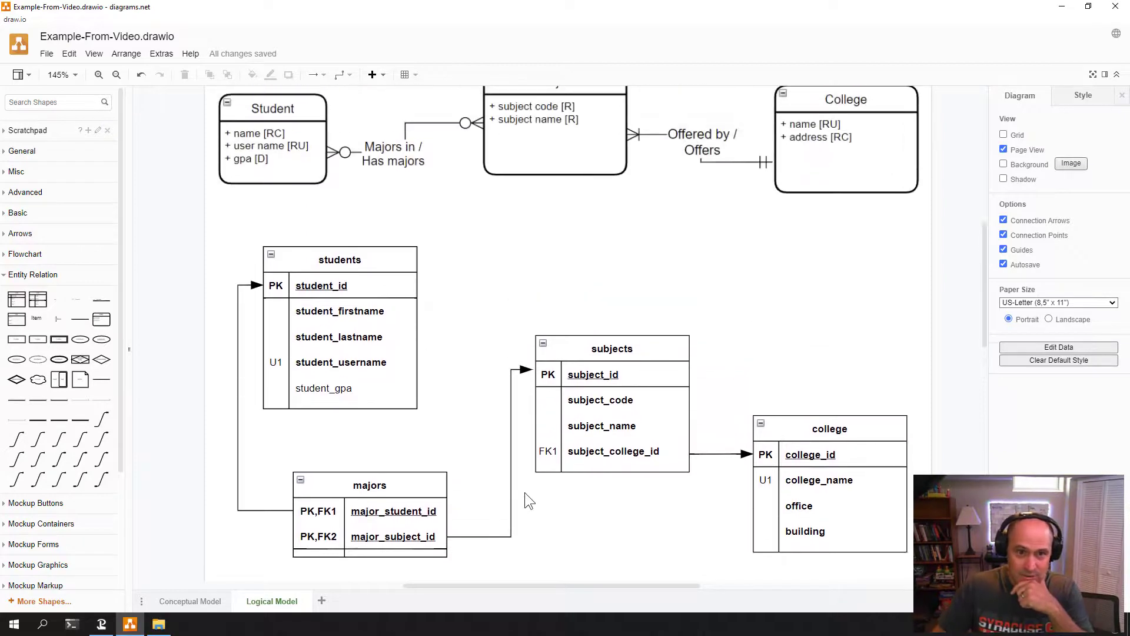
pyautogui.scroll(2, 524, 492)
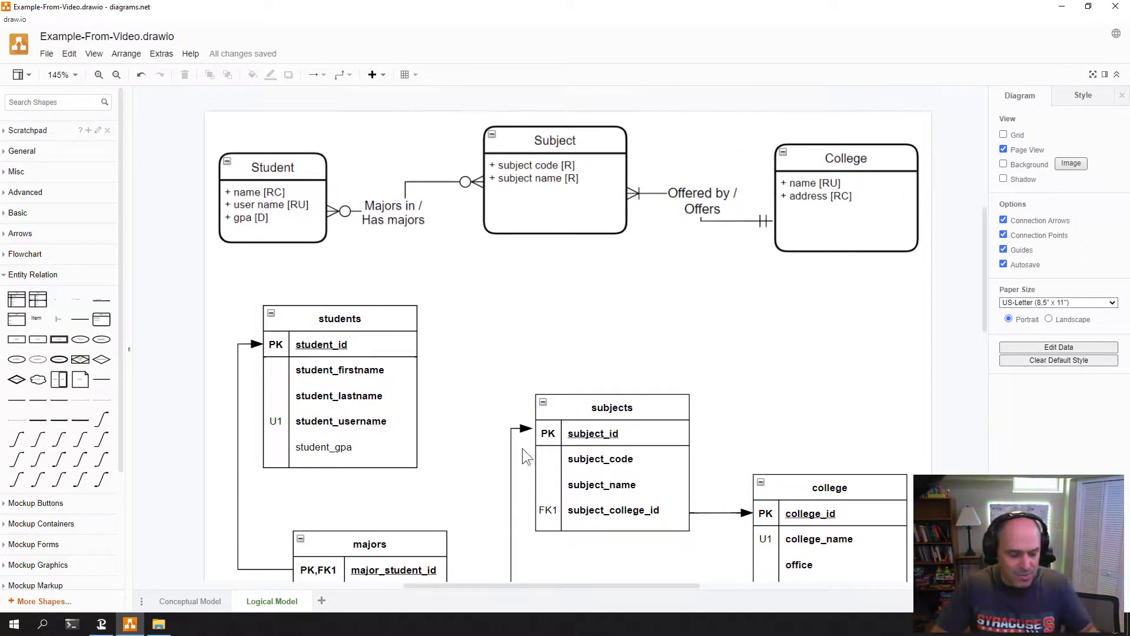
pyautogui.scroll(-1, 526, 432)
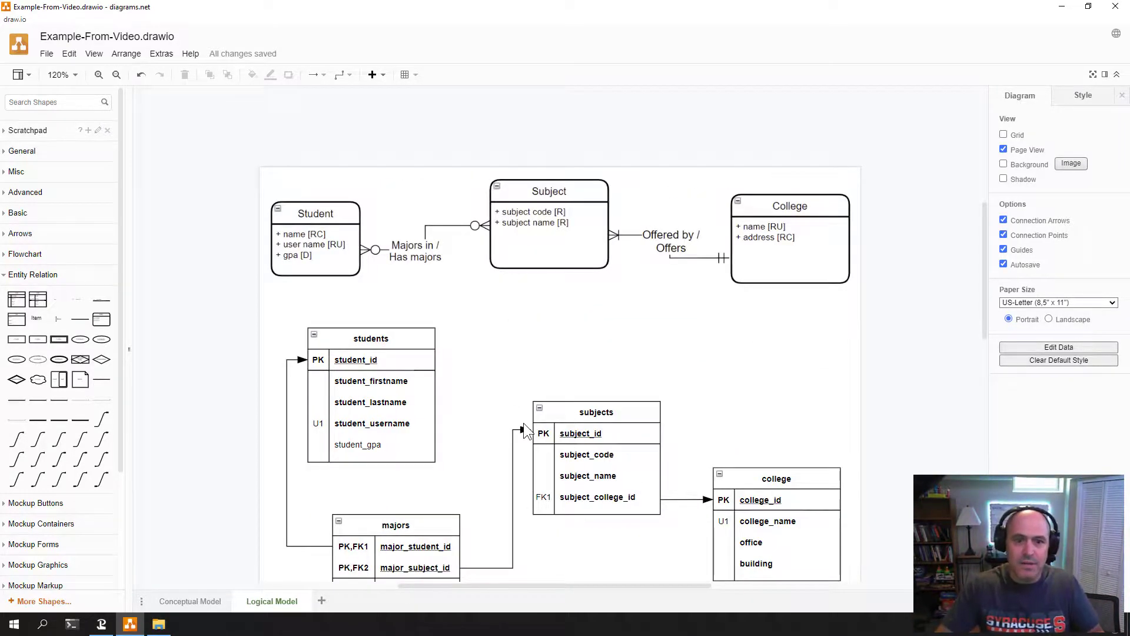
pyautogui.scroll(-2, 524, 432)
pyautogui.click(341, 196)
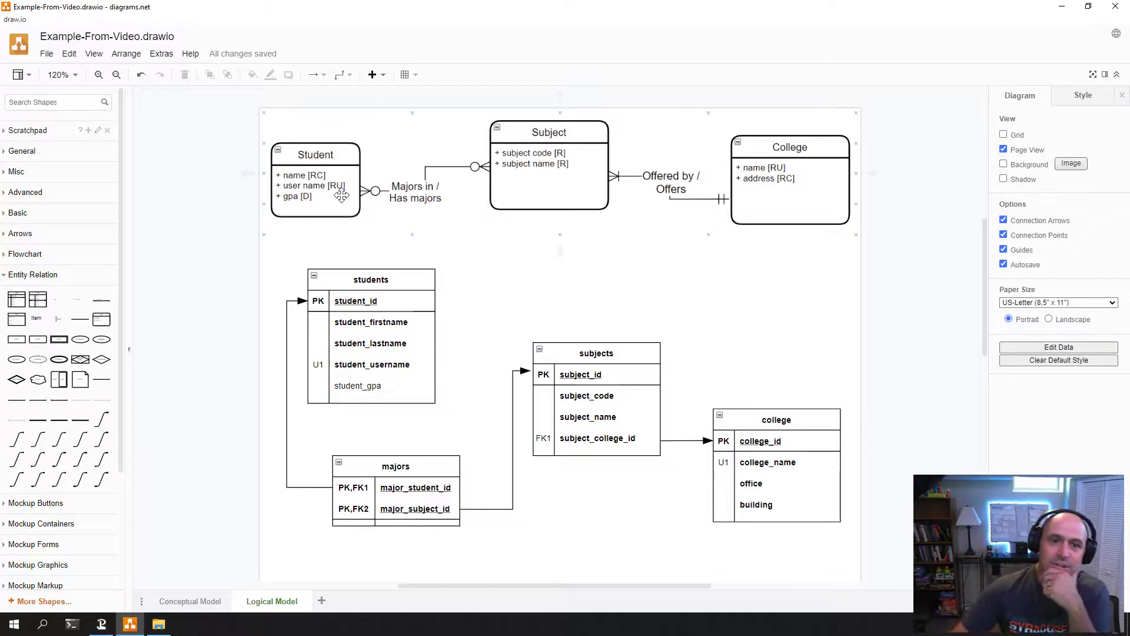
pyautogui.click(349, 585)
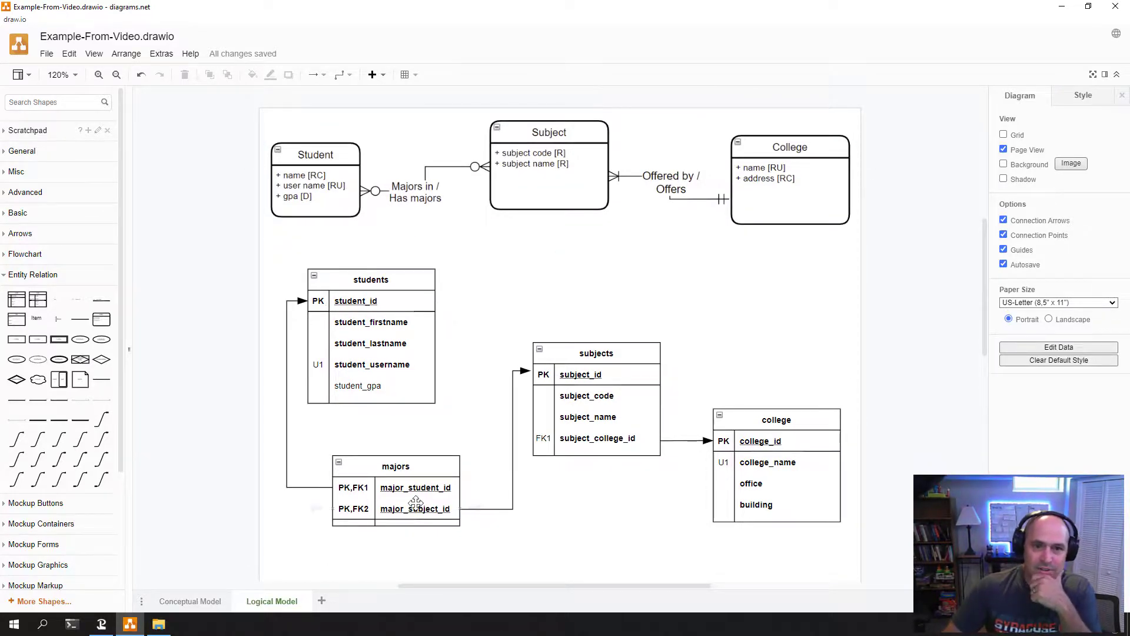
pyautogui.click(566, 147)
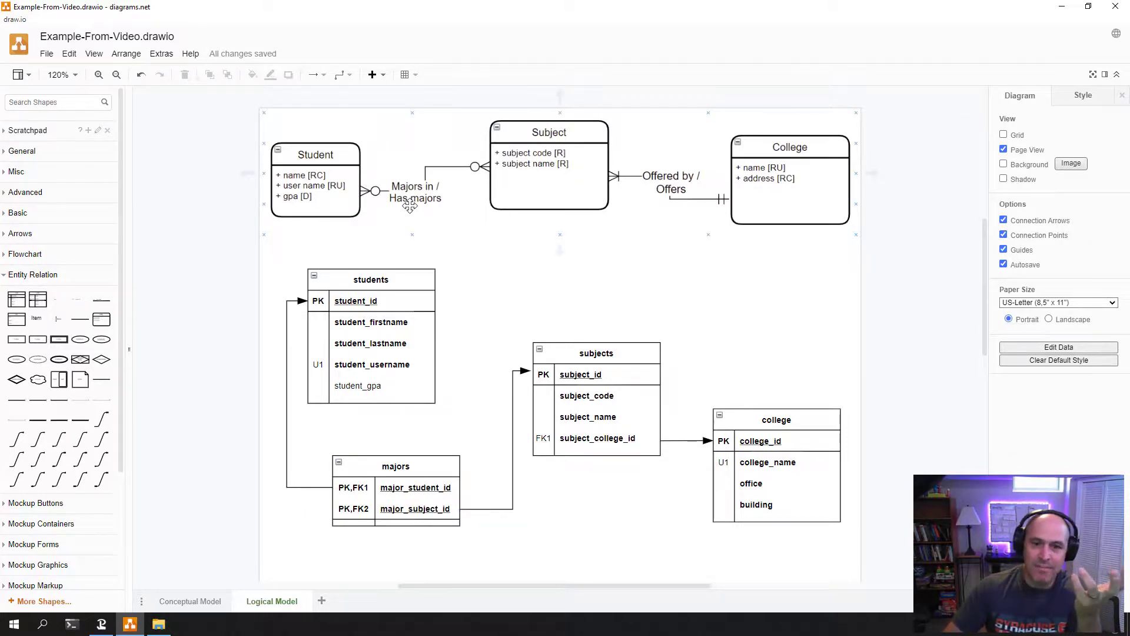
pyautogui.click(507, 415)
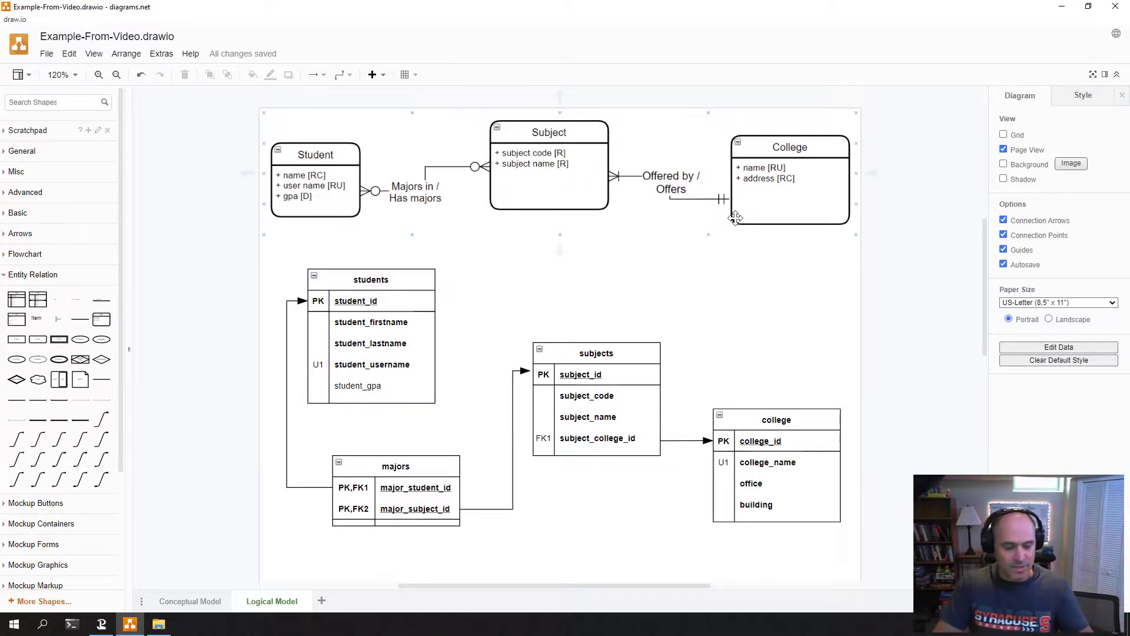
pyautogui.moveTo(737, 189); pyautogui.dragTo(730, 184)
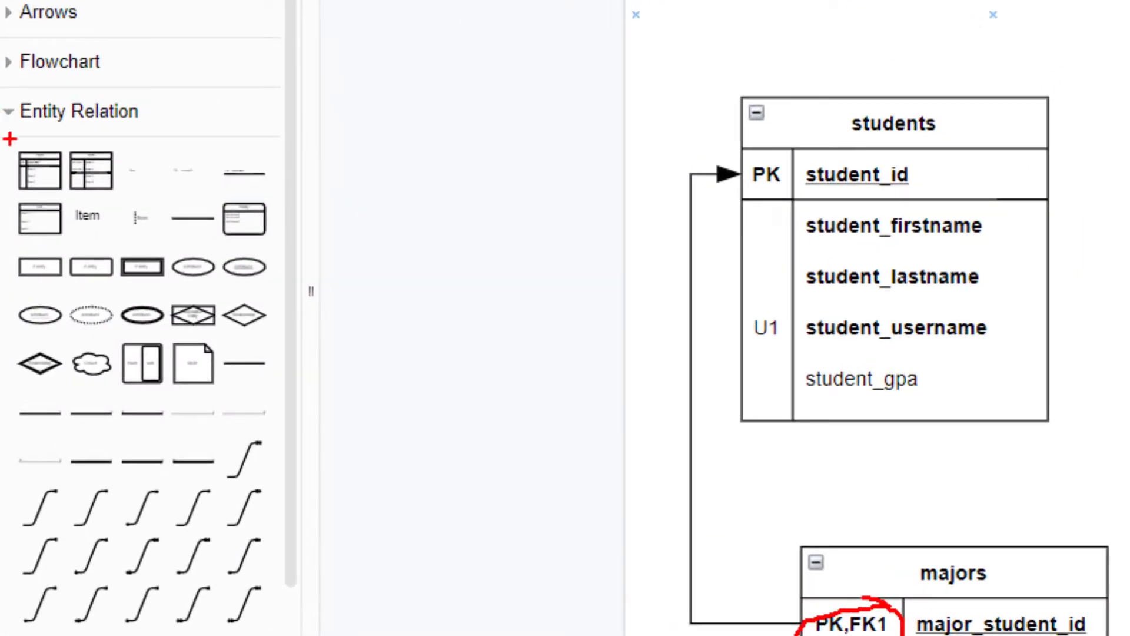
pyautogui.moveTo(12, 149)
pyautogui.mouseDown()
pyautogui.moveTo(49, 164)
pyautogui.moveTo(63, 202)
pyautogui.moveTo(134, 196)
pyautogui.mouseUp()
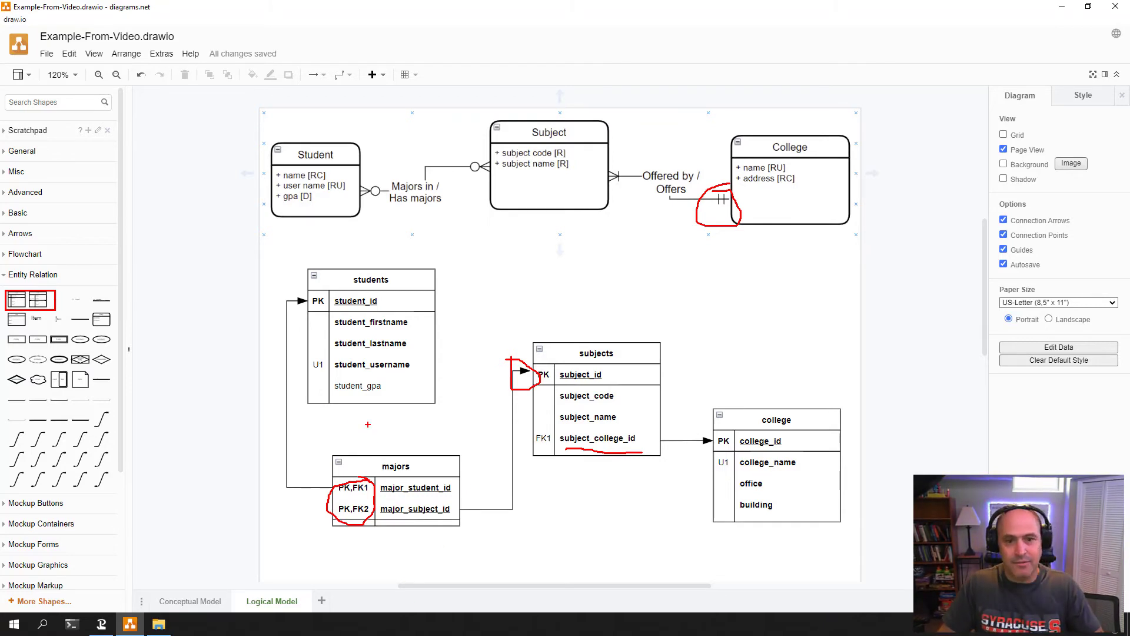
pyautogui.press('Escape')
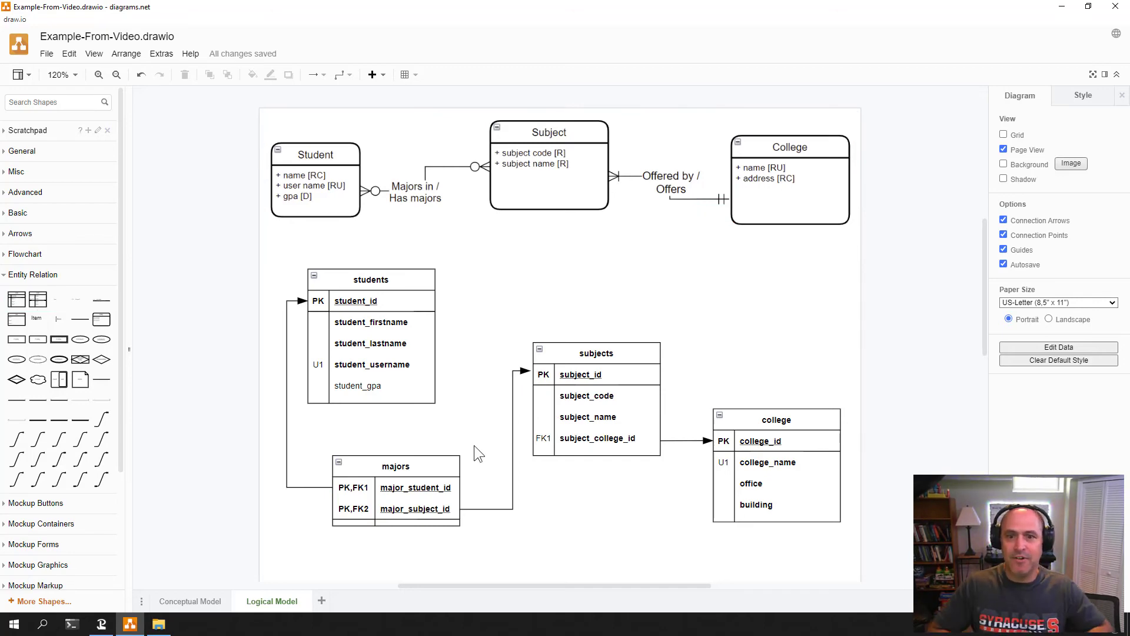